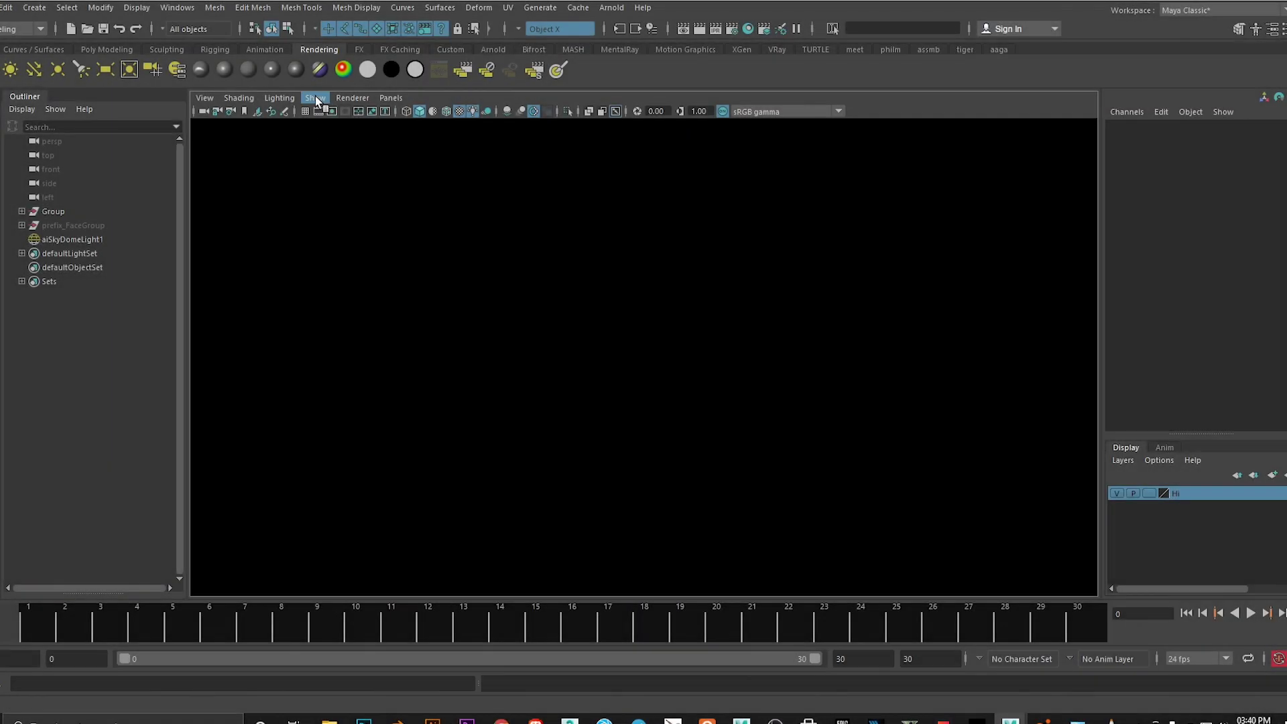
# - Show polygon meshes and rig controllers in the viewport so the Hulk and its controls appear
pyautogui.click(315, 98)
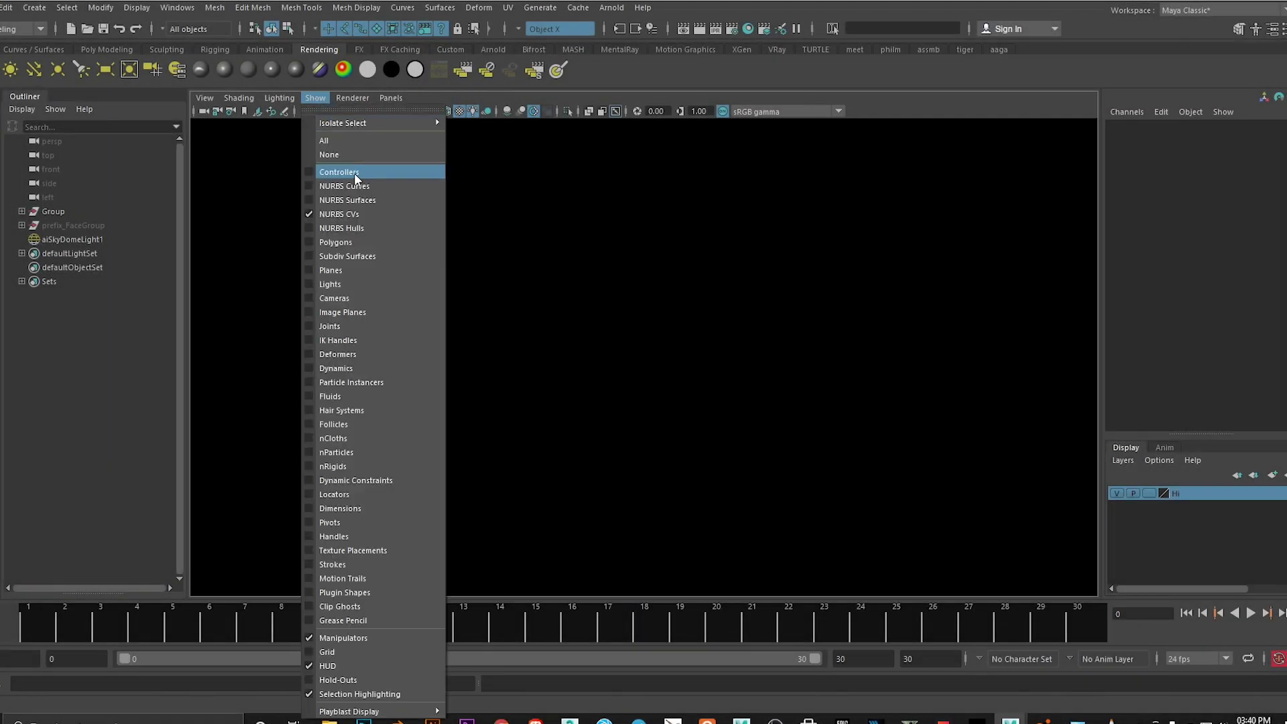
pyautogui.click(360, 242)
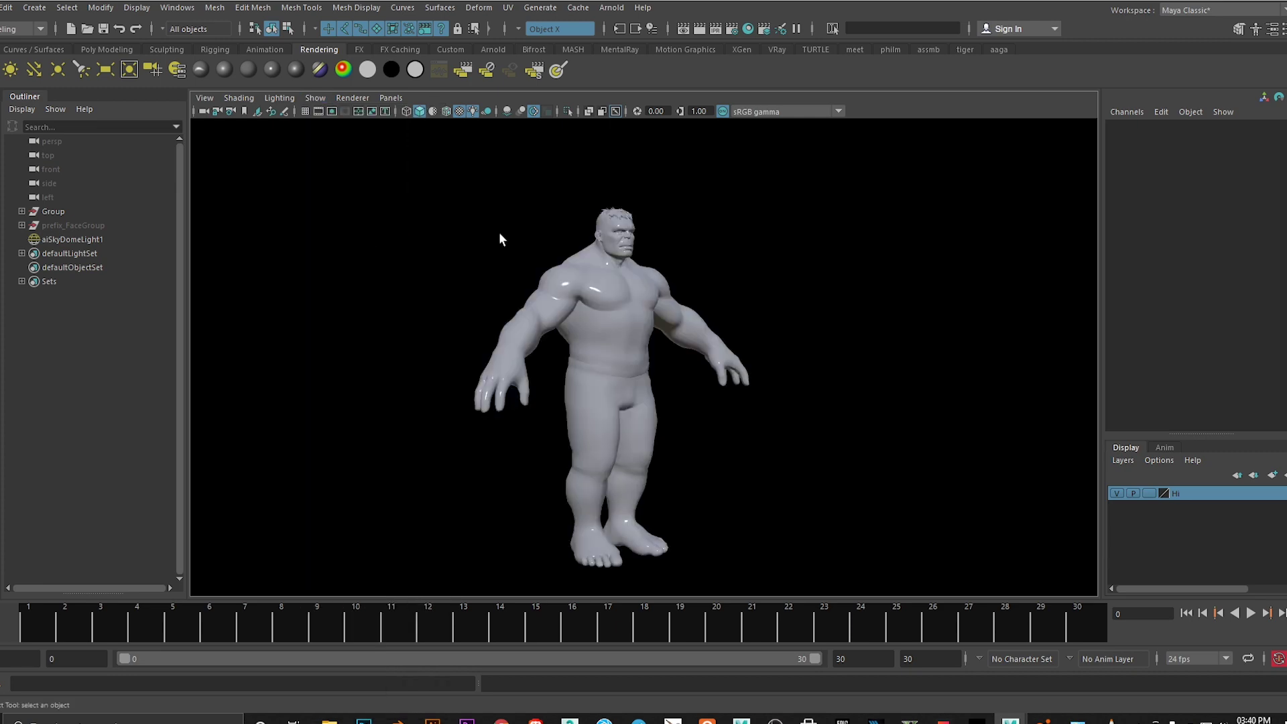
pyautogui.click(315, 98)
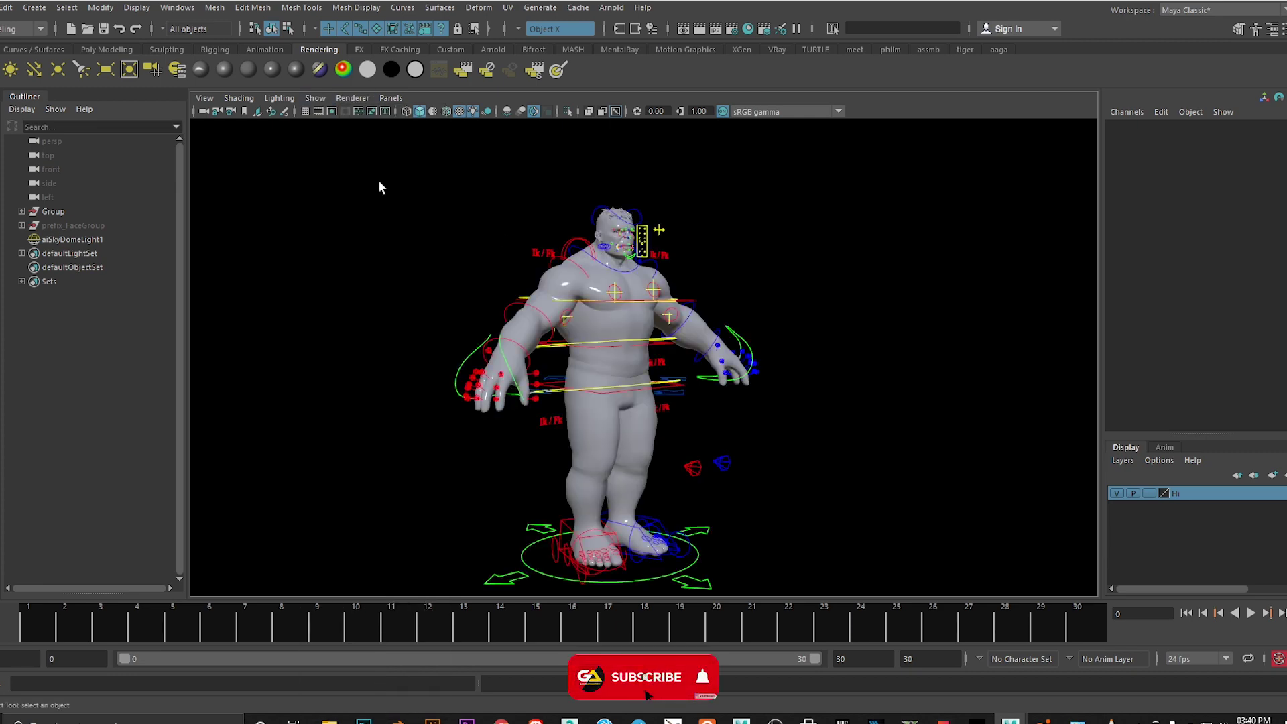
pyautogui.click(380, 185)
pyautogui.moveTo(589, 280)
pyautogui.keyDown('alt'); pyautogui.mouseDown()
pyautogui.moveTo(626, 360)
pyautogui.moveTo(590, 352)
pyautogui.mouseUp(); pyautogui.keyUp('alt')
pyautogui.scroll(5, 603, 302)
# - Set the body's file3 texture Image Name to rig\textures\d1.tx, showing the green skin
pyautogui.click(627, 360)
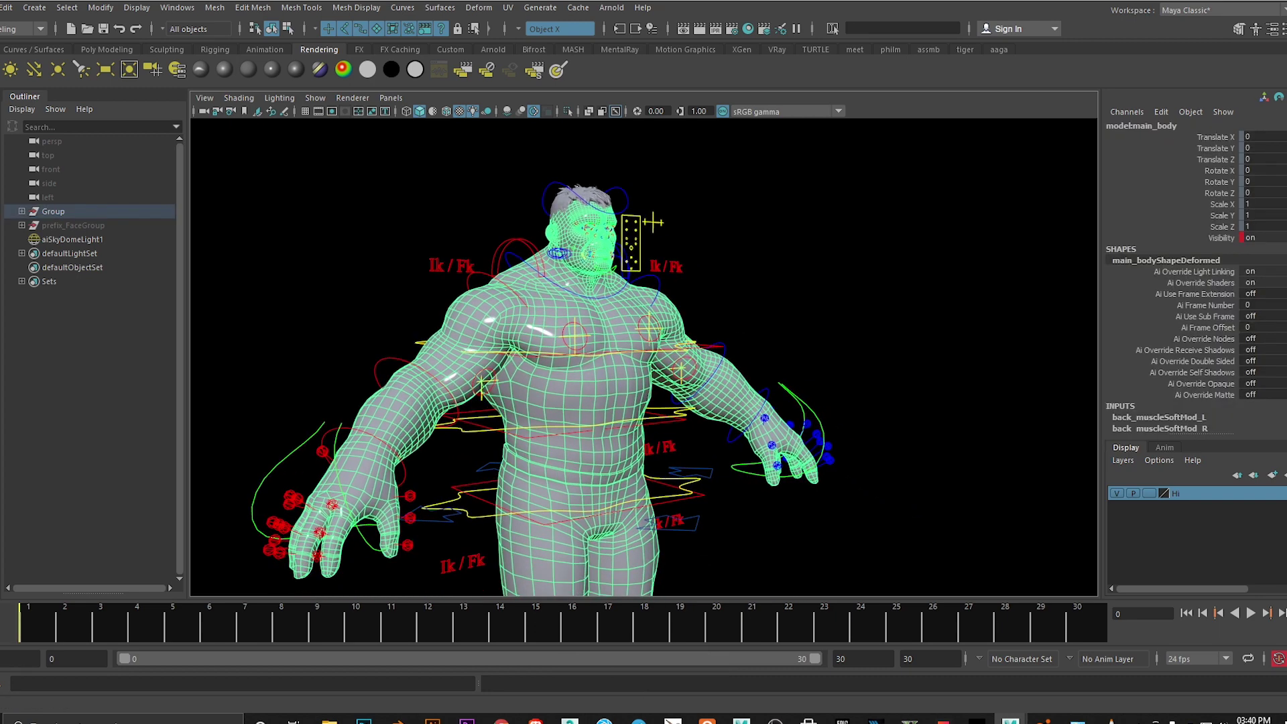
pyautogui.click(1272, 30)
pyautogui.scroll(-2, 1154, 122)
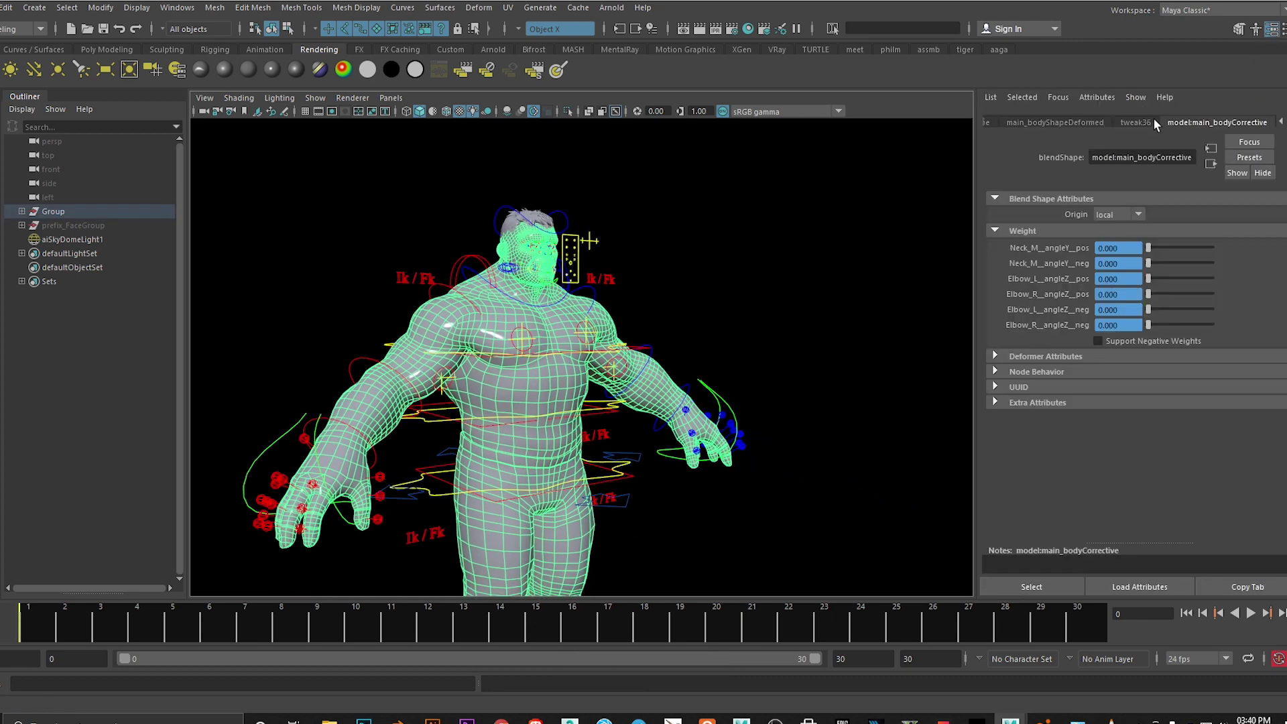
pyautogui.scroll(-1, 1153, 118)
pyautogui.scroll(-2, 1151, 114)
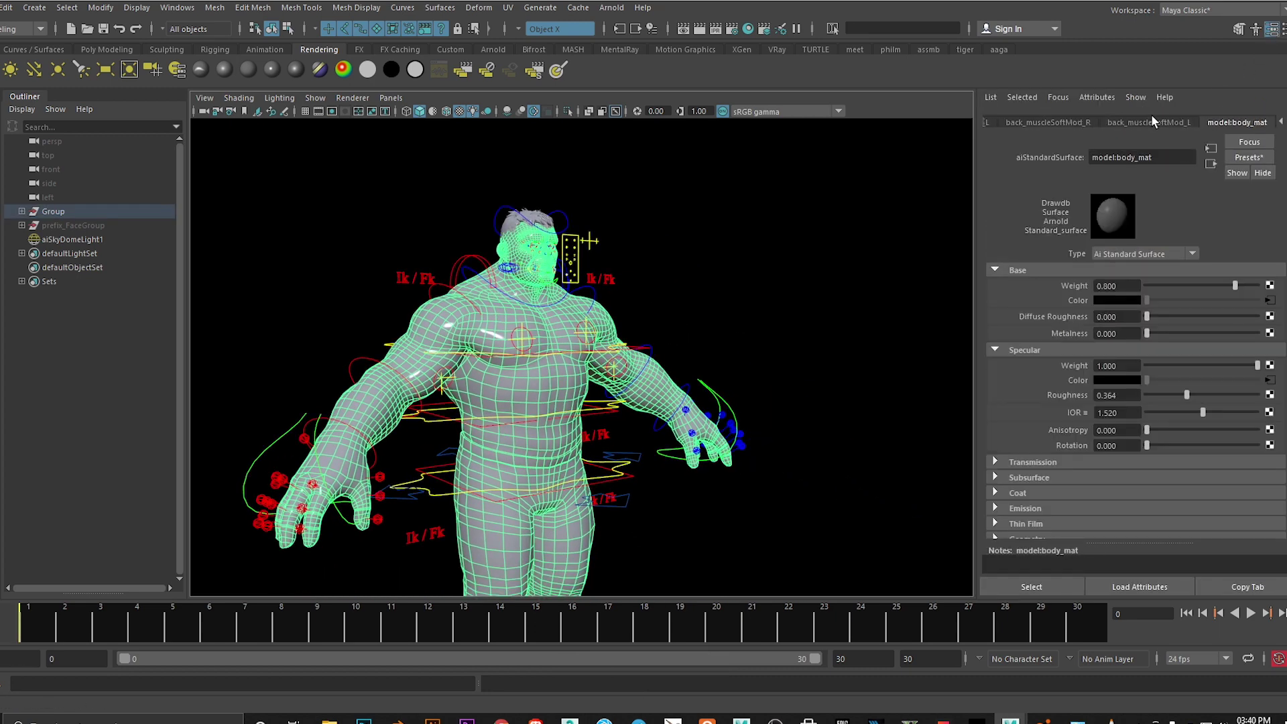
pyautogui.click(1270, 301)
pyautogui.click(1273, 314)
pyautogui.write('C:\\Users\\A\\Pictures\\rig')
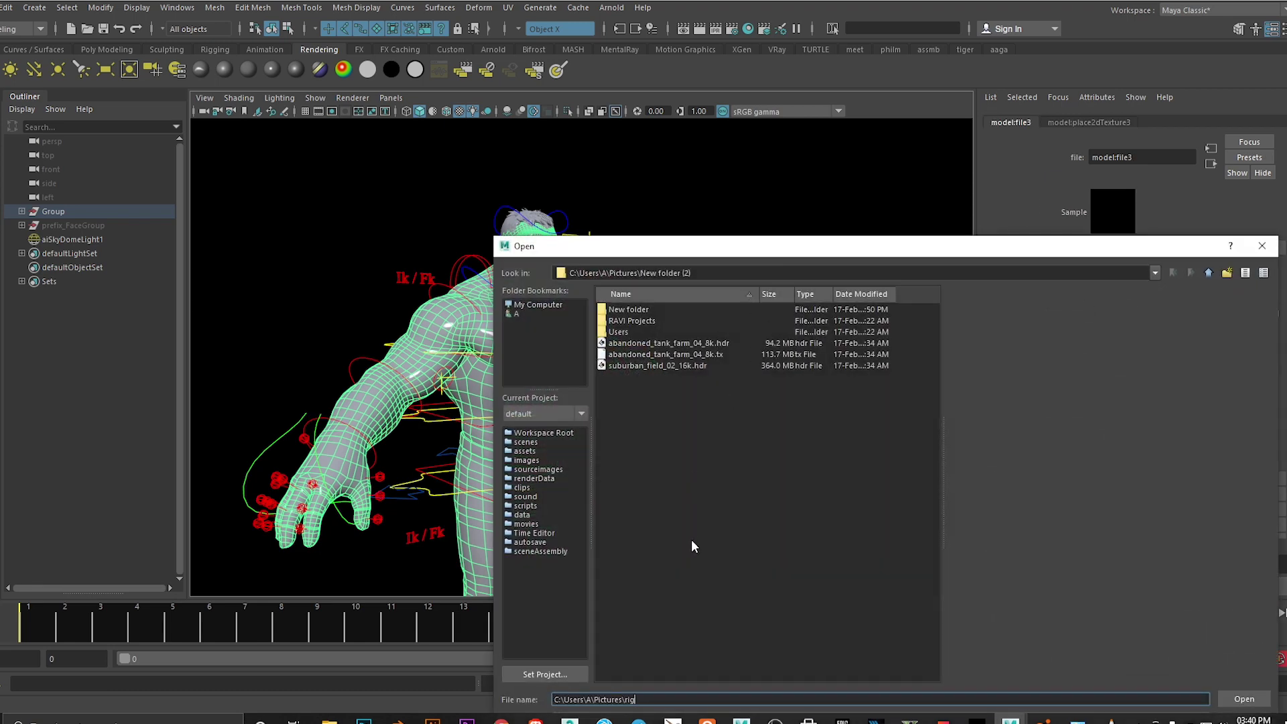
pyautogui.press('Return')
pyautogui.doubleClick(622, 319)
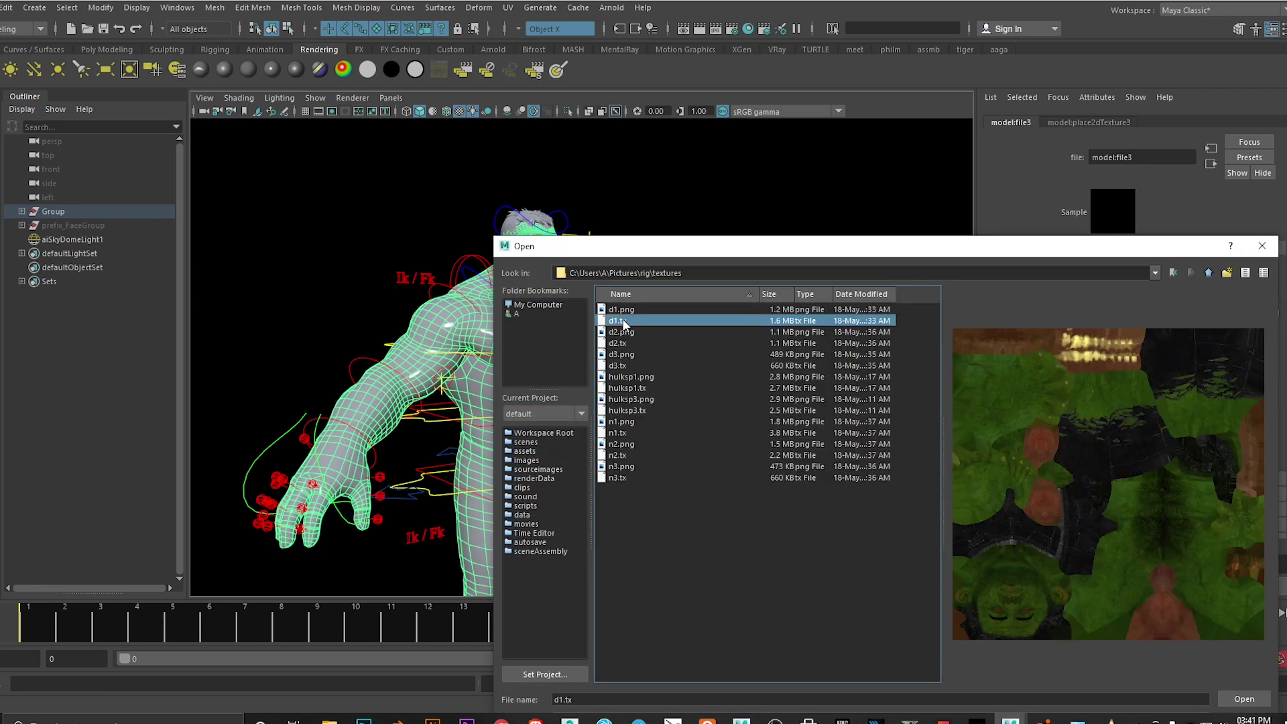
pyautogui.doubleClick(622, 319)
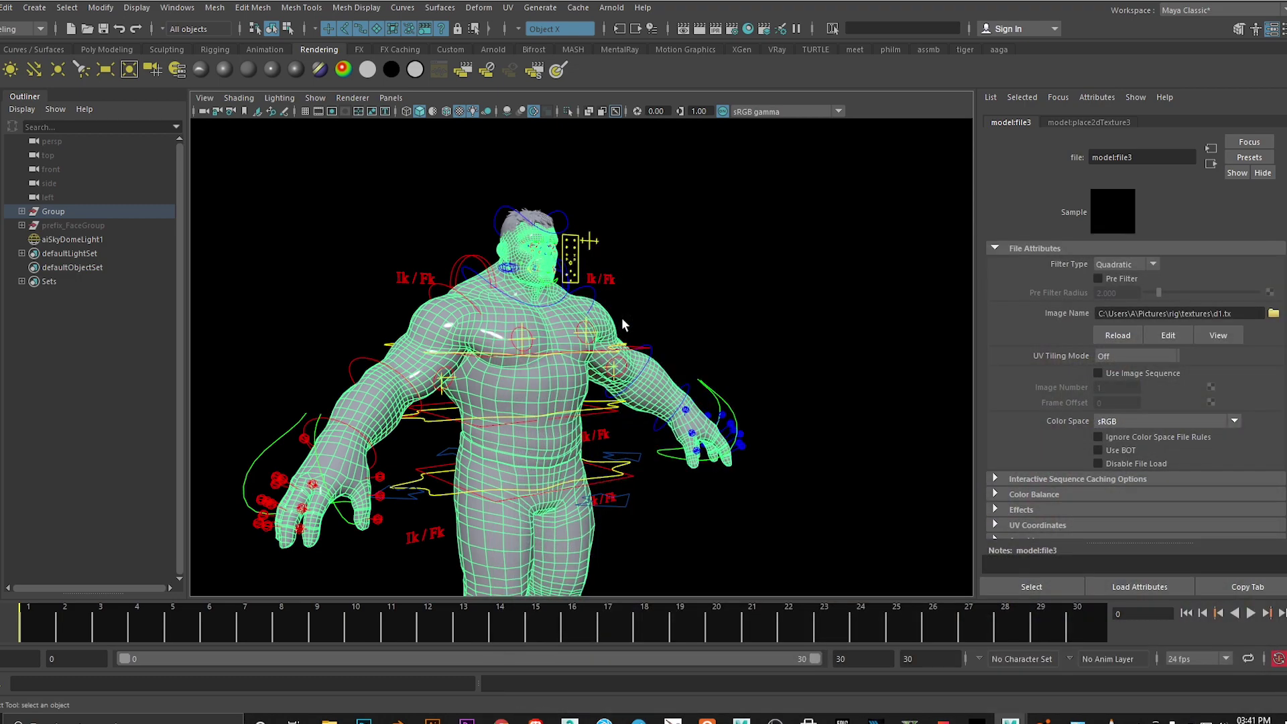
pyautogui.click(673, 273)
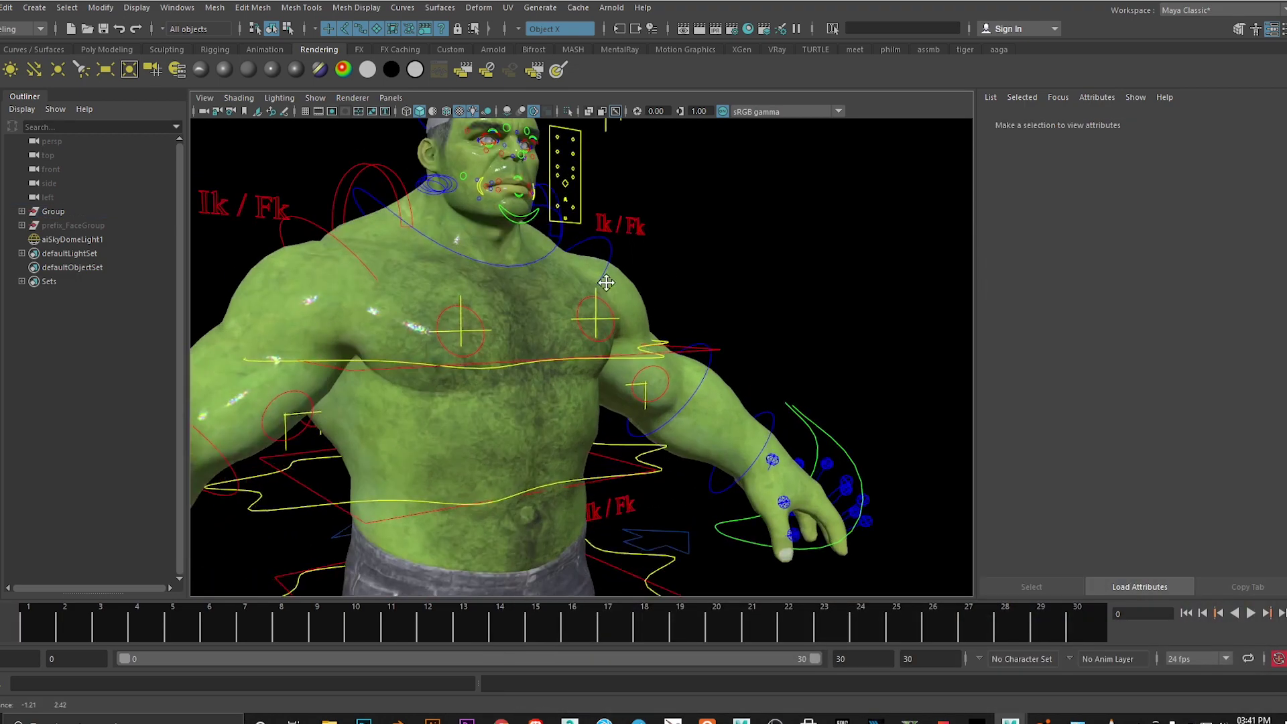
# - Select the hair mesh, clear the selection, and view the full body at three-quarters
pyautogui.scroll(10, 698, 308)
pyautogui.click(606, 167)
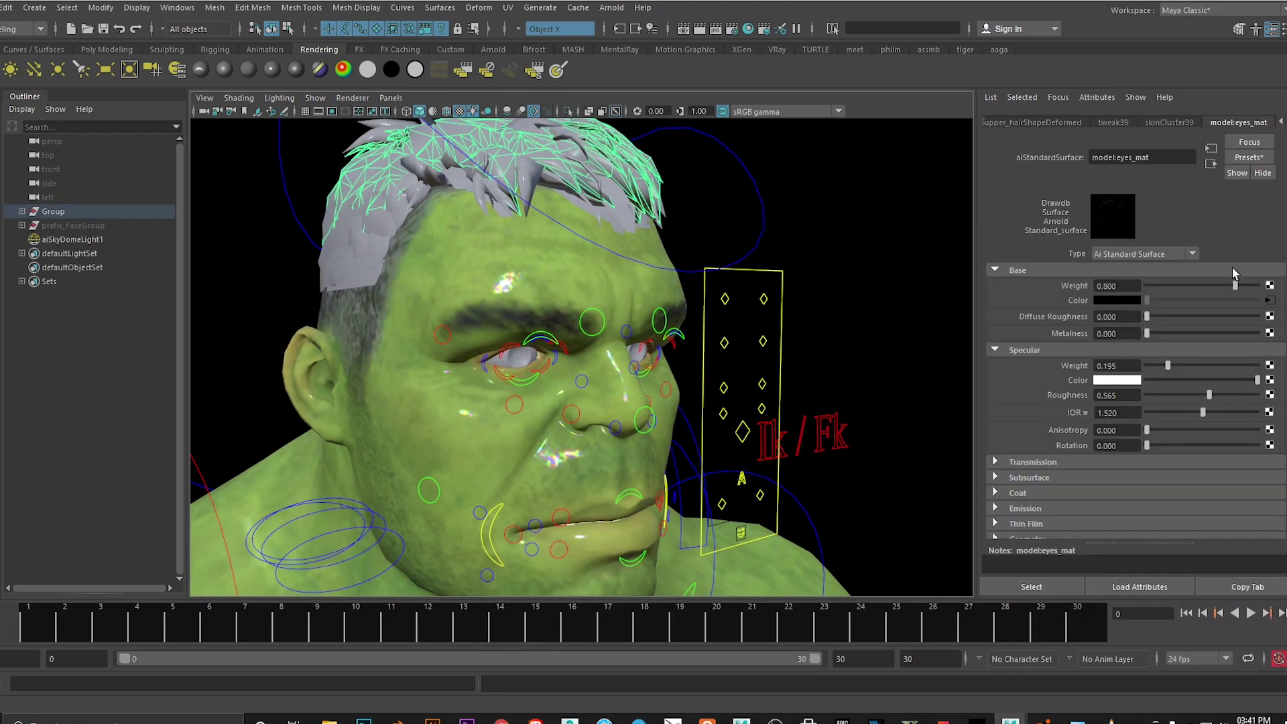
pyautogui.click(461, 112)
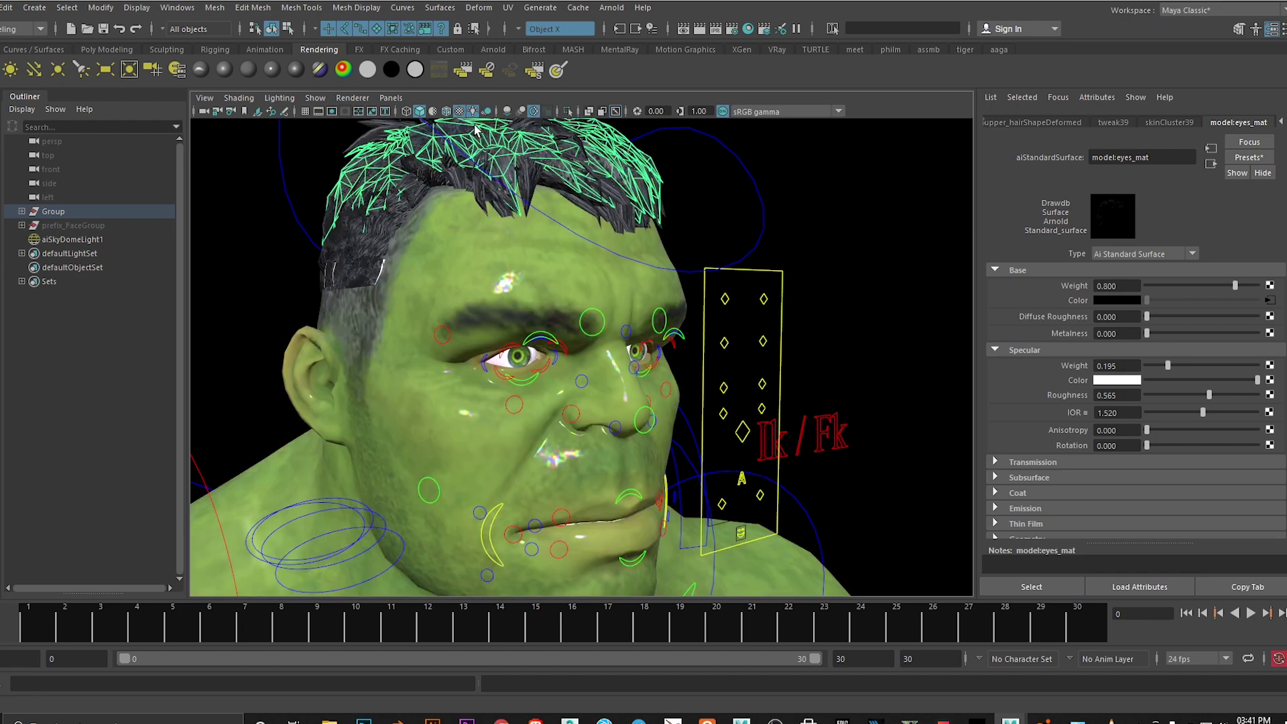
pyautogui.scroll(-5, 680, 215)
pyautogui.click(681, 215)
pyautogui.scroll(-3, 640, 255)
pyautogui.scroll(-3, 640, 256)
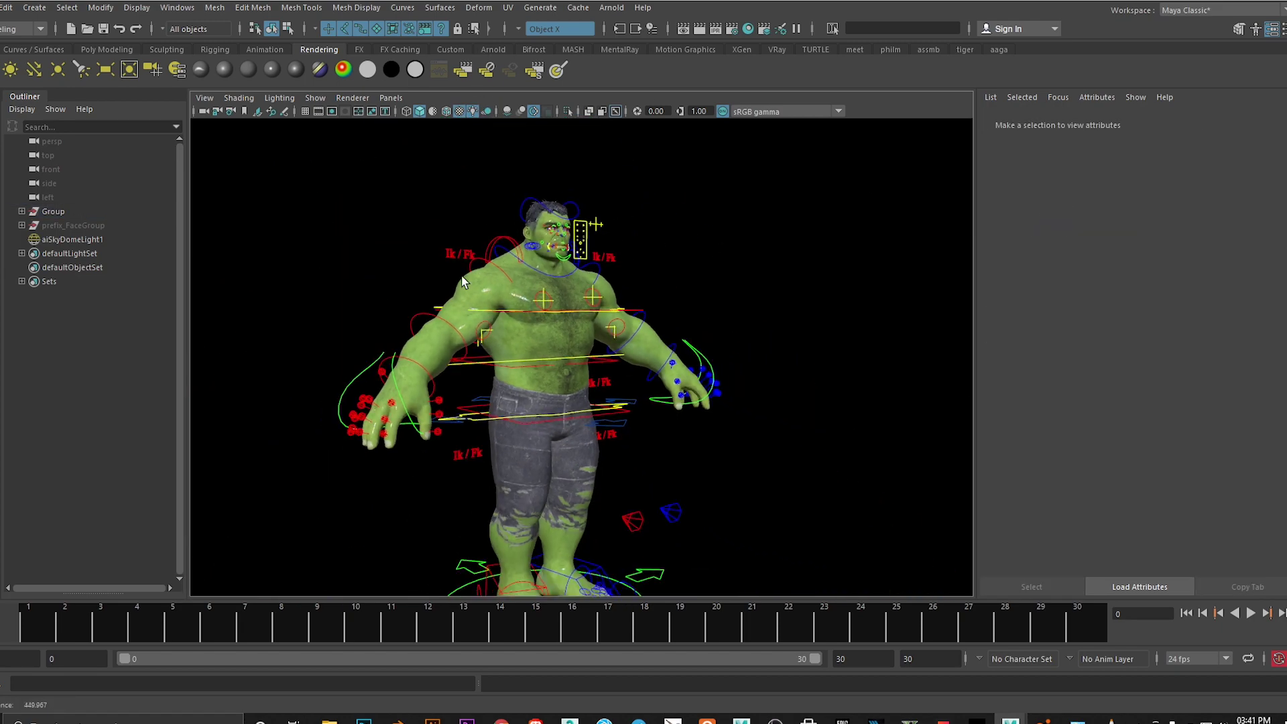
pyautogui.keyDown('alt'); pyautogui.moveTo(641, 256); pyautogui.dragTo(586, 313); pyautogui.keyUp('alt')
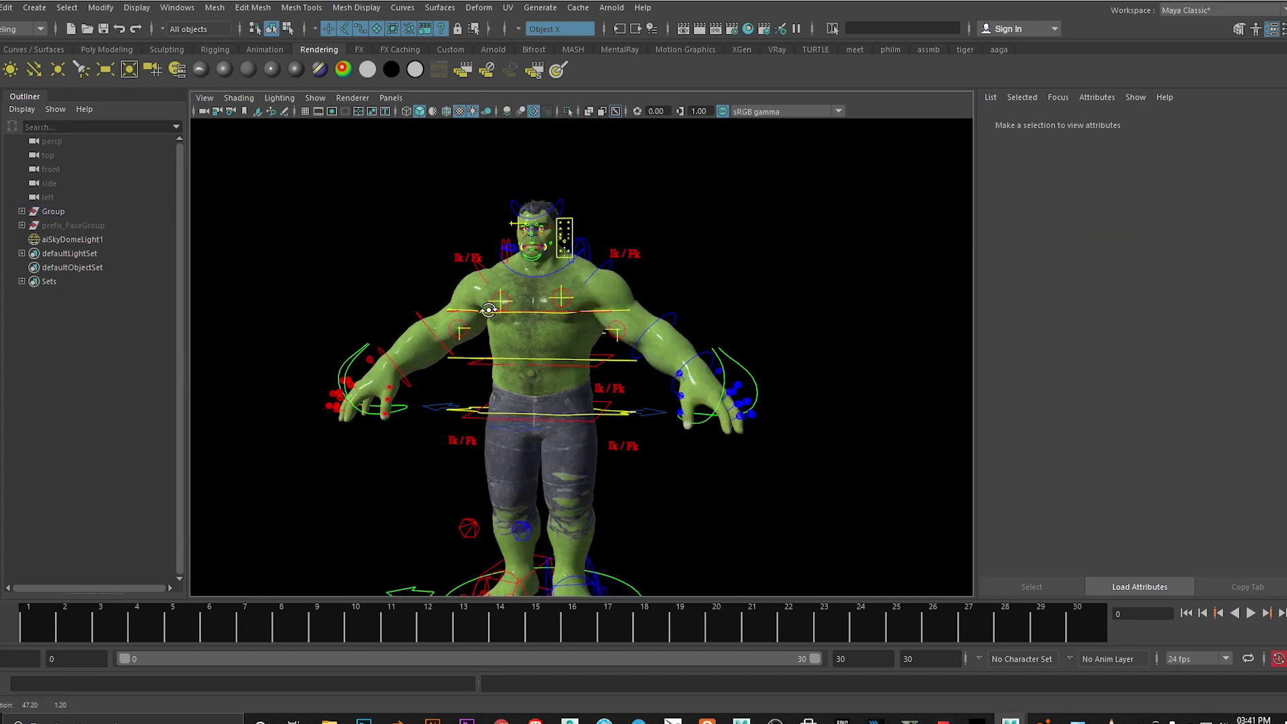
# - Hide the NURBS curve rig controls and inspect the textured model from front and back
pyautogui.click(315, 98)
pyautogui.click(315, 98)
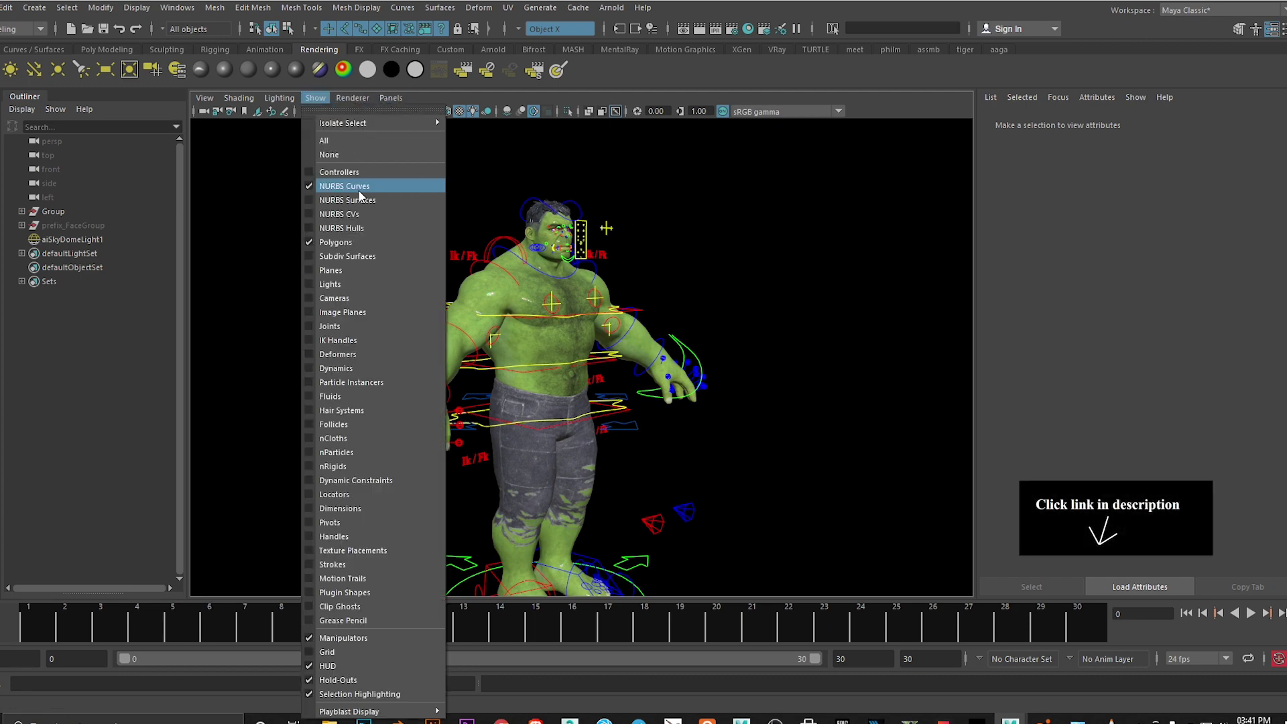
pyautogui.click(359, 188)
pyautogui.keyDown('alt'); pyautogui.moveTo(442, 222); pyautogui.dragTo(478, 225); pyautogui.keyUp('alt')
pyautogui.scroll(5, 656, 253)
pyautogui.scroll(-3, 600, 239)
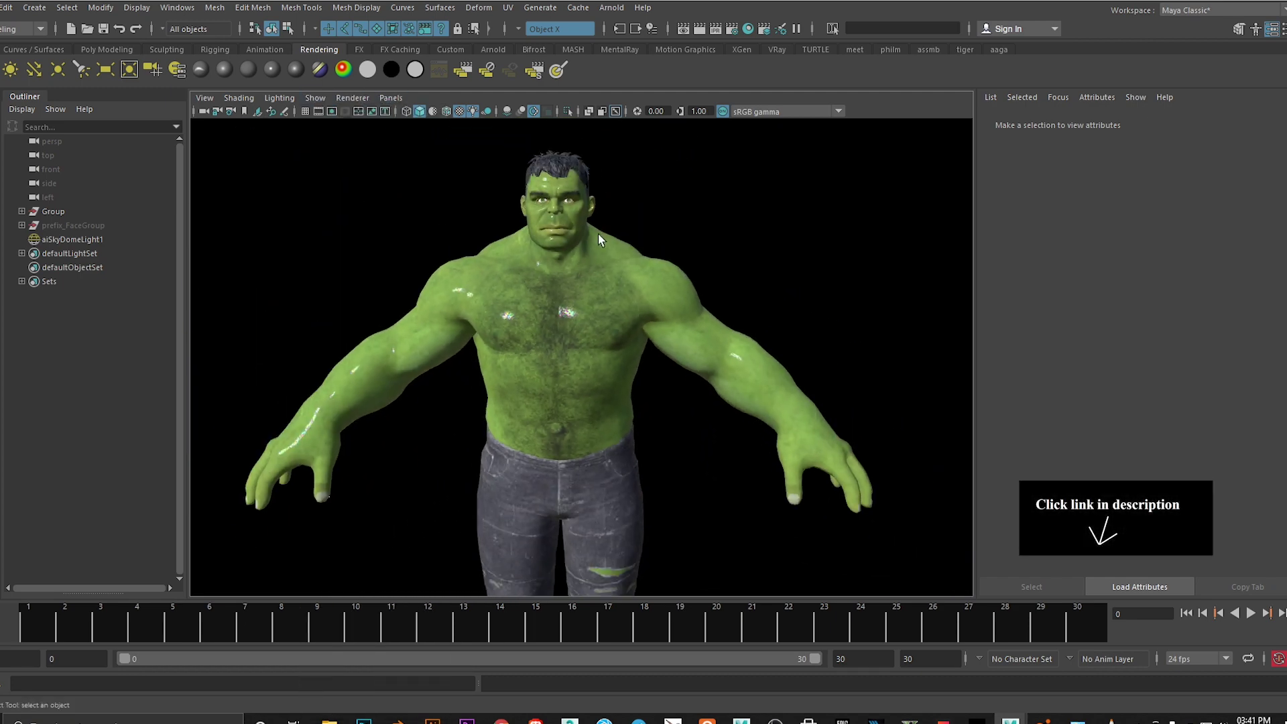
pyautogui.scroll(3, 768, 336)
pyautogui.moveTo(767, 336)
pyautogui.keyDown('alt'); pyautogui.mouseDown()
pyautogui.moveTo(732, 364)
pyautogui.moveTo(817, 433)
pyautogui.moveTo(782, 330)
pyautogui.moveTo(411, 322)
pyautogui.moveTo(523, 322)
pyautogui.moveTo(496, 315)
pyautogui.mouseUp(); pyautogui.keyUp('alt')
# - Show the rig controls again, hide the Outliner and restore the Channel Box
pyautogui.click(315, 98)
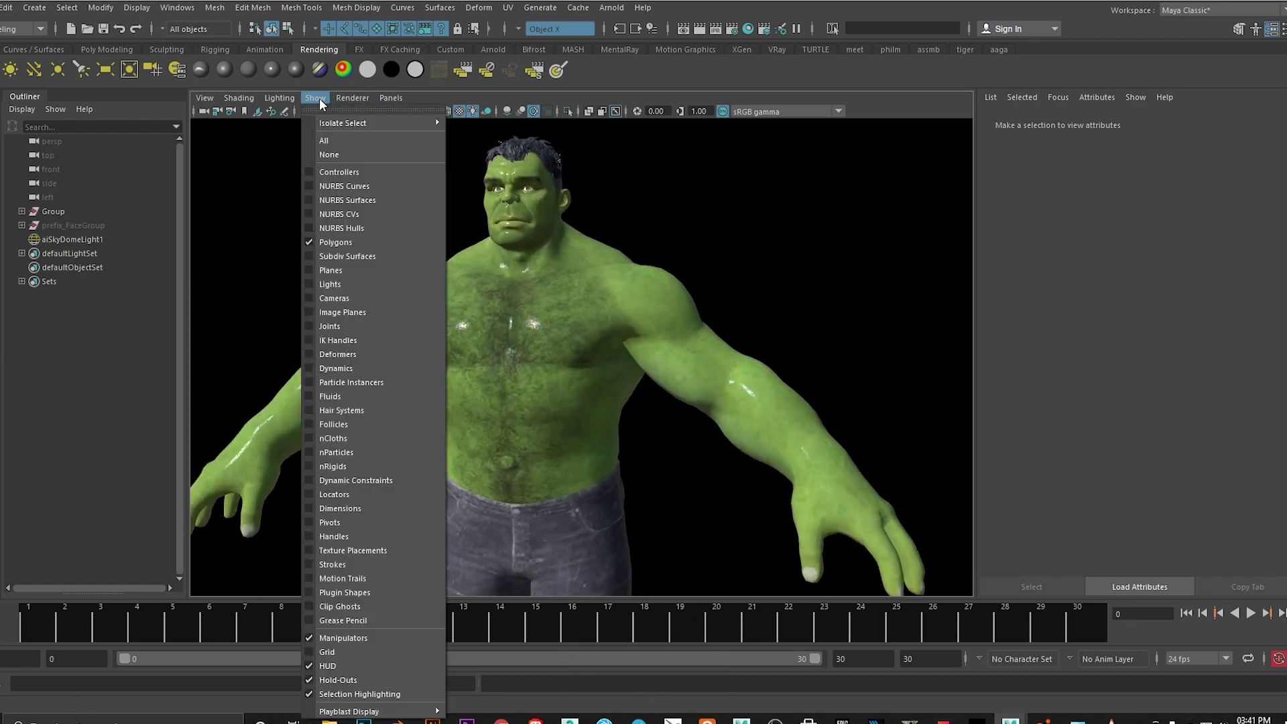
pyautogui.click(345, 189)
pyautogui.scroll(-2, 630, 263)
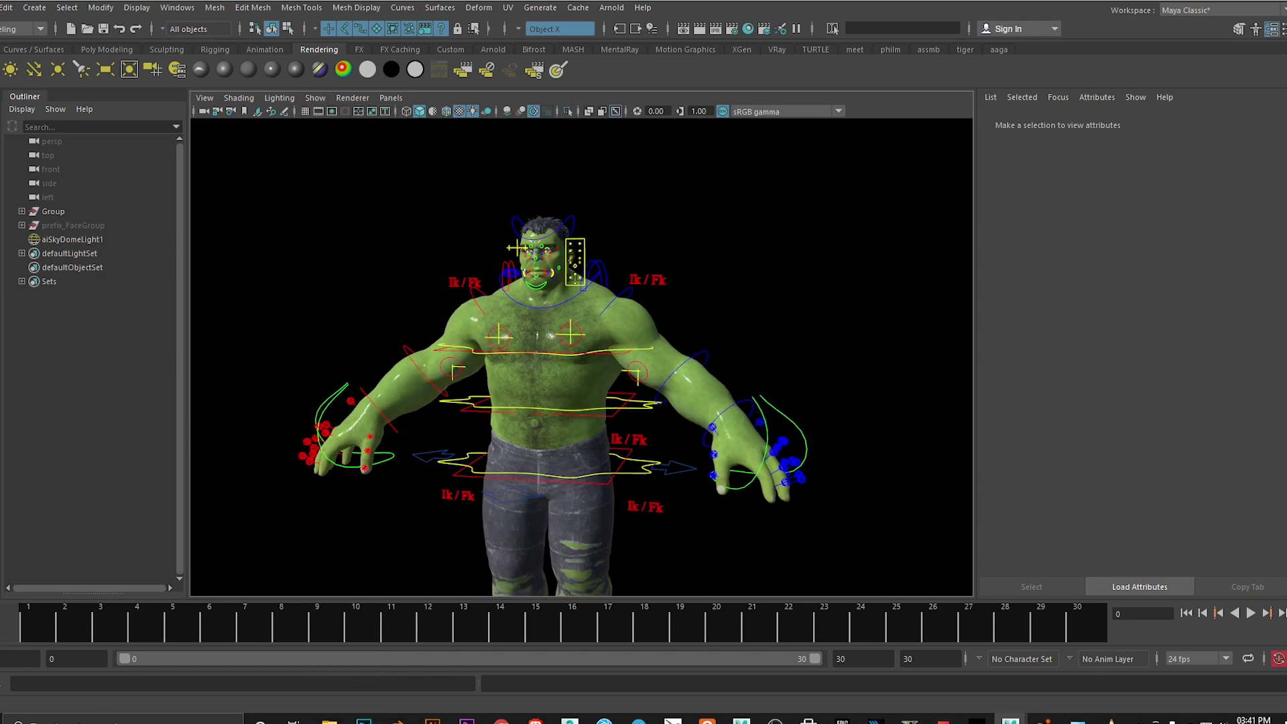
pyautogui.press('space')
pyautogui.hotkey('ctrl', 'a')
pyautogui.scroll(-2, 416, 303)
# - Pull the IKLeg_L foot control back along Z, undo it, and reframe the whole rig
pyautogui.scroll(-2, 415, 303)
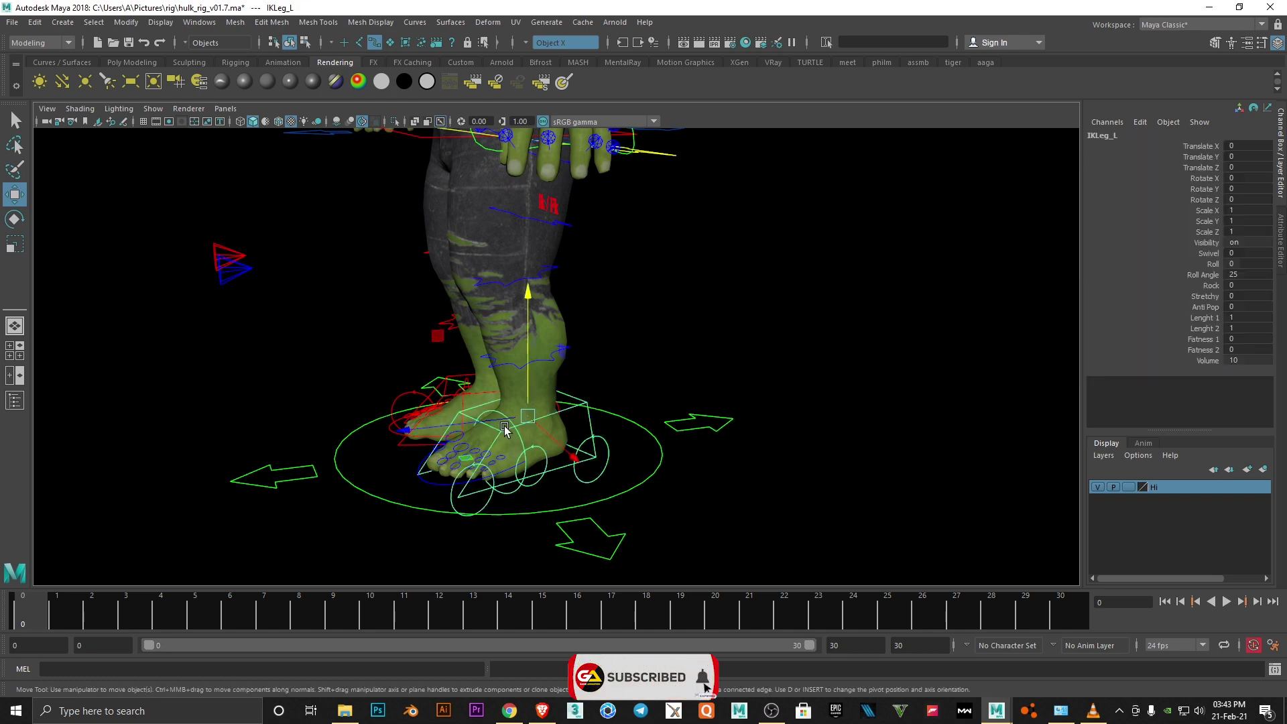
pyautogui.keyDown('alt'); pyautogui.moveTo(505, 429); pyautogui.dragTo(510, 417); pyautogui.keyUp('alt')
pyautogui.moveTo(392, 402); pyautogui.dragTo(330, 397)
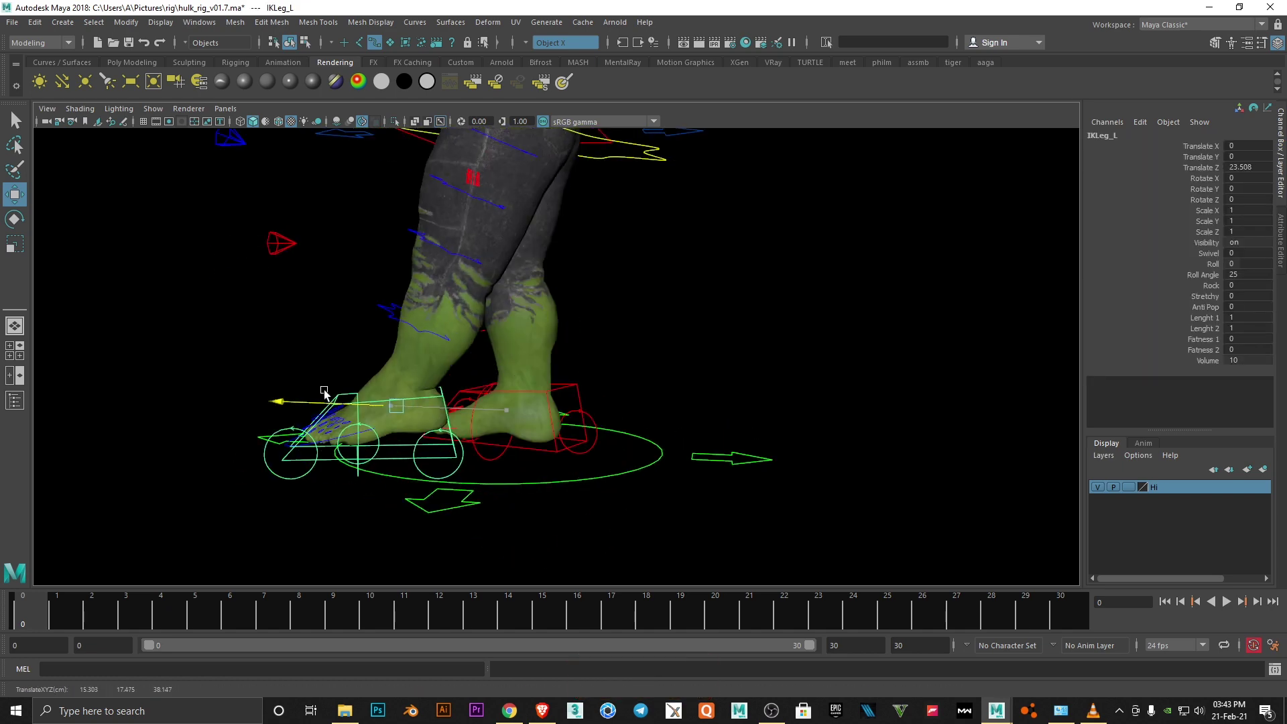
pyautogui.hotkey('ctrl', 'z')
pyautogui.hotkey('ctrl', 'z')
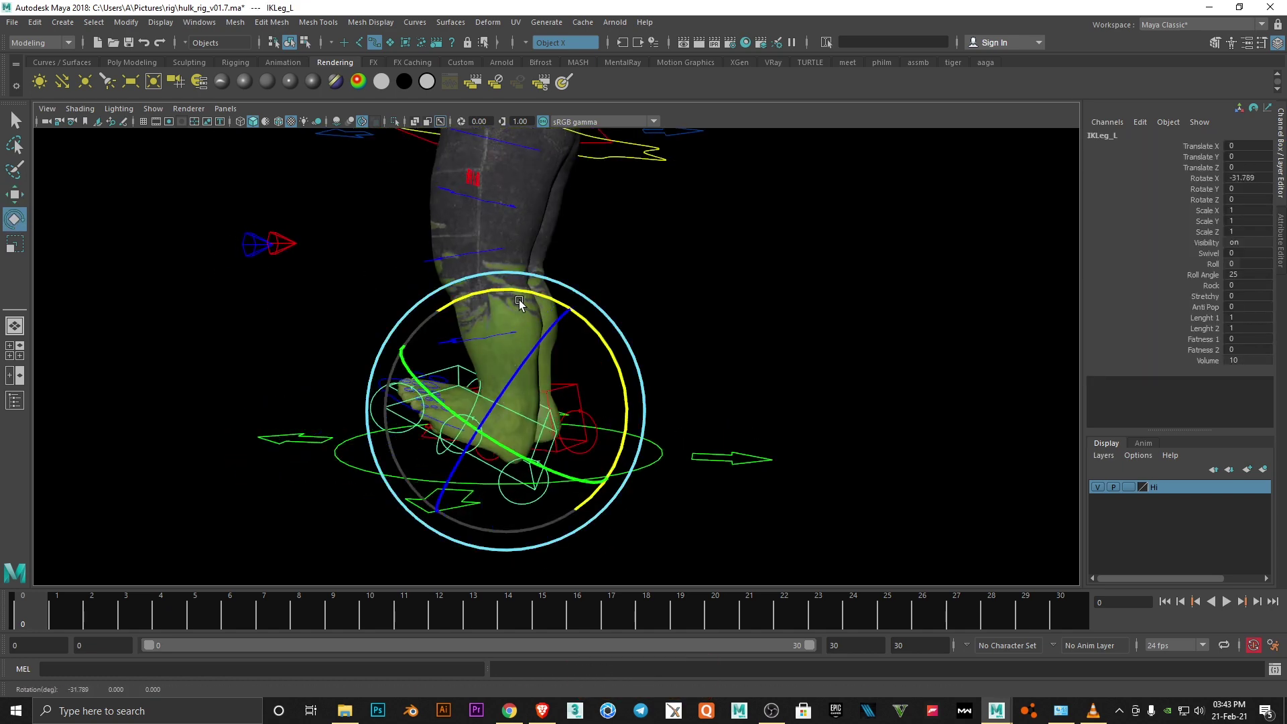
pyautogui.keyDown('alt'); pyautogui.moveTo(520, 301); pyautogui.dragTo(603, 322); pyautogui.keyUp('alt')
pyautogui.keyDown('alt'); pyautogui.moveTo(603, 322); pyautogui.dragTo(699, 350, button='right'); pyautogui.keyUp('alt')
pyautogui.click(727, 405)
pyautogui.keyDown('alt'); pyautogui.moveTo(727, 405); pyautogui.dragTo(645, 387, button='right'); pyautogui.keyUp('alt')
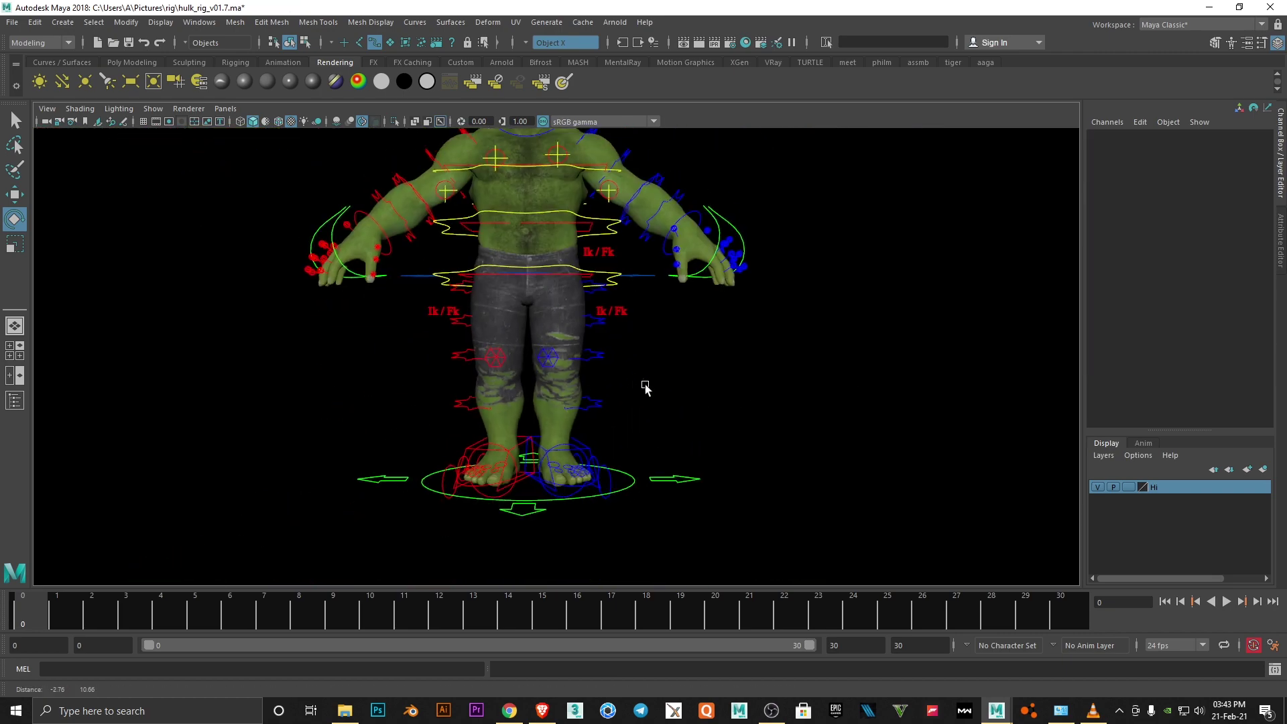
pyautogui.moveTo(645, 387)
pyautogui.keyDown('alt'); pyautogui.mouseDown(button='middle')
pyautogui.moveTo(722, 421)
pyautogui.moveTo(589, 411)
pyautogui.mouseUp(button='middle'); pyautogui.keyUp('alt')
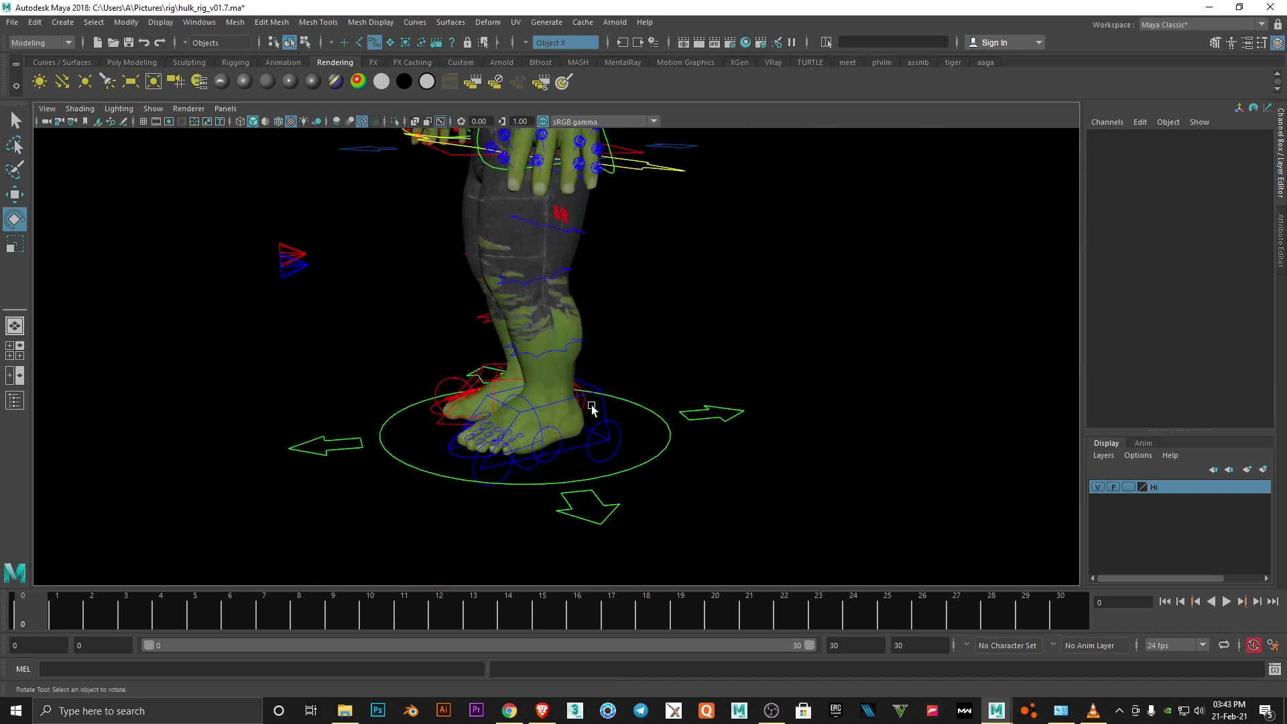
pyautogui.scroll(3, 597, 406)
# - Try the left foot control again, return it to ground level, then box-select and deselect several controls
pyautogui.click(603, 402)
pyautogui.press('f')
pyautogui.keyDown('alt'); pyautogui.moveTo(690, 368); pyautogui.dragTo(719, 246); pyautogui.keyUp('alt')
pyautogui.press('w')
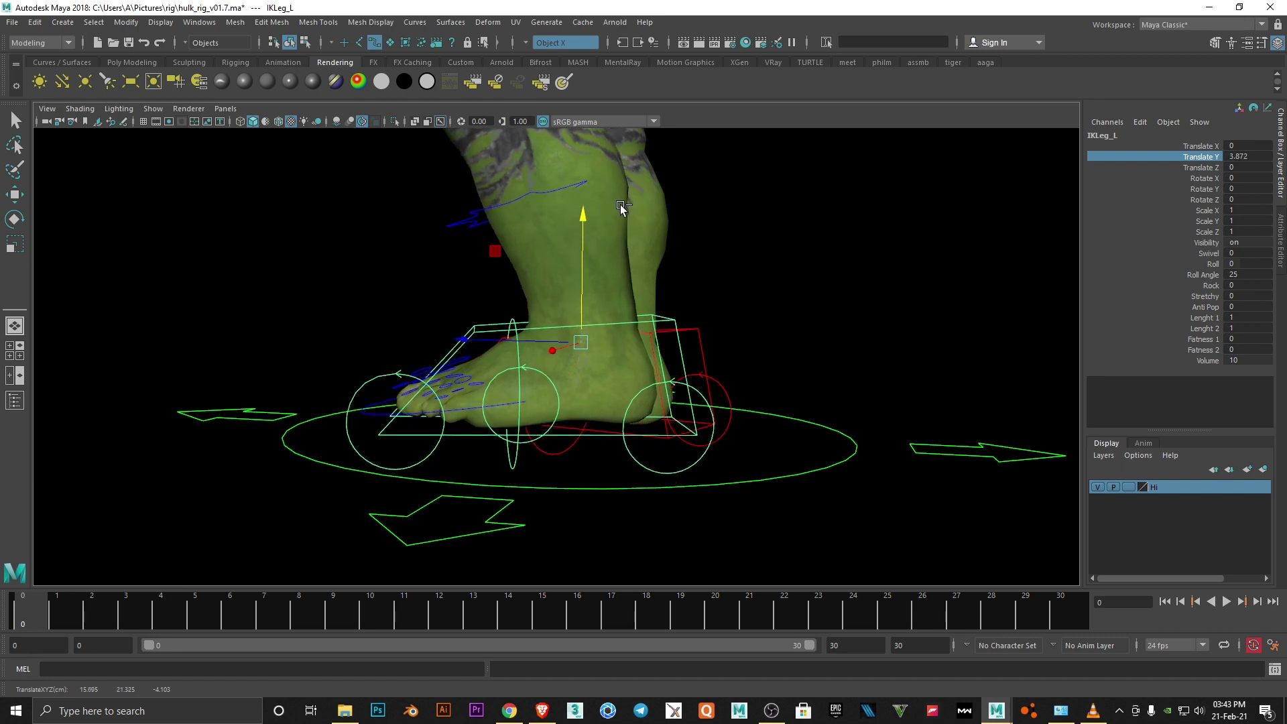
pyautogui.hotkey('ctrl', 'z')
pyautogui.keyDown('alt'); pyautogui.moveTo(621, 208); pyautogui.dragTo(590, 268, button='right'); pyautogui.keyUp('alt')
pyautogui.keyDown('alt'); pyautogui.moveTo(590, 268); pyautogui.dragTo(586, 291); pyautogui.keyUp('alt')
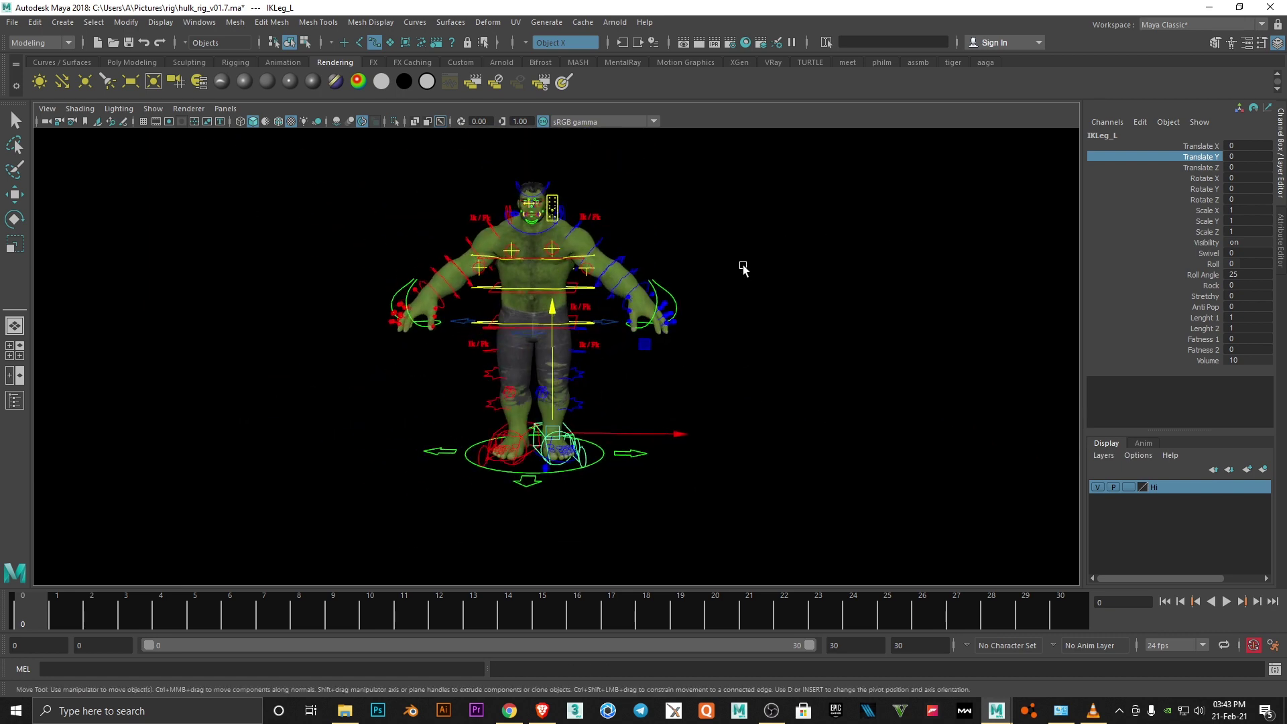
pyautogui.keyDown('alt'); pyautogui.moveTo(743, 268); pyautogui.dragTo(762, 296, button='middle'); pyautogui.keyUp('alt')
pyautogui.press('e')
pyautogui.moveTo(322, 174)
pyautogui.mouseDown()
pyautogui.moveTo(738, 482)
pyautogui.moveTo(714, 481)
pyautogui.mouseUp()
pyautogui.click(707, 481)
# - Slide IKLeg_L forward along Z, then undo back to zero translate
pyautogui.click(578, 431)
pyautogui.press('f')
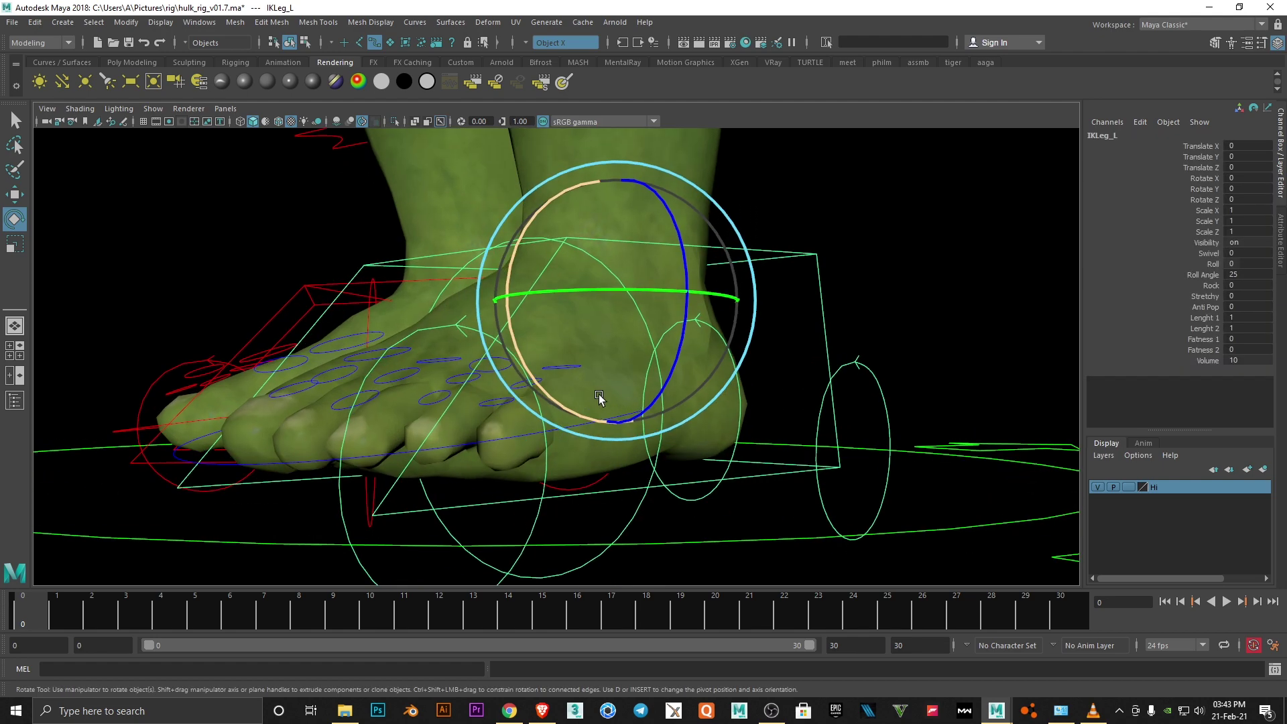
pyautogui.press('w')
pyautogui.moveTo(529, 379); pyautogui.dragTo(666, 384)
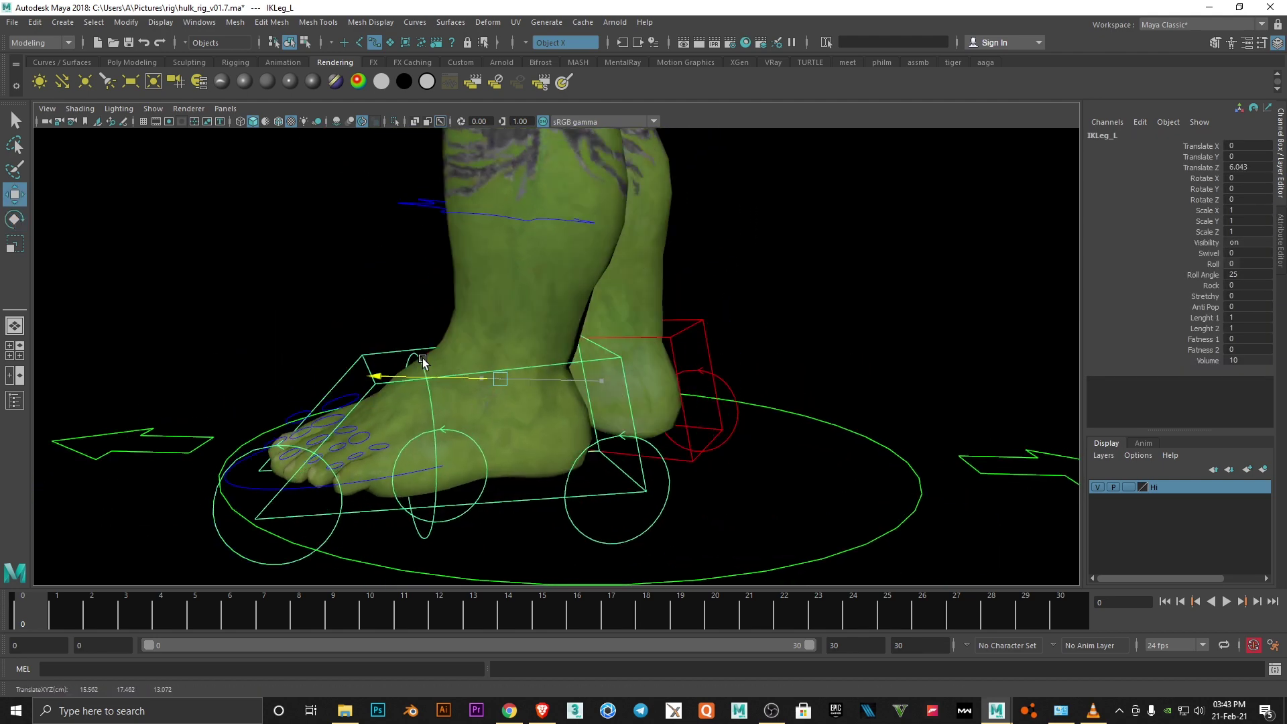
pyautogui.hotkey('ctrl', 'z')
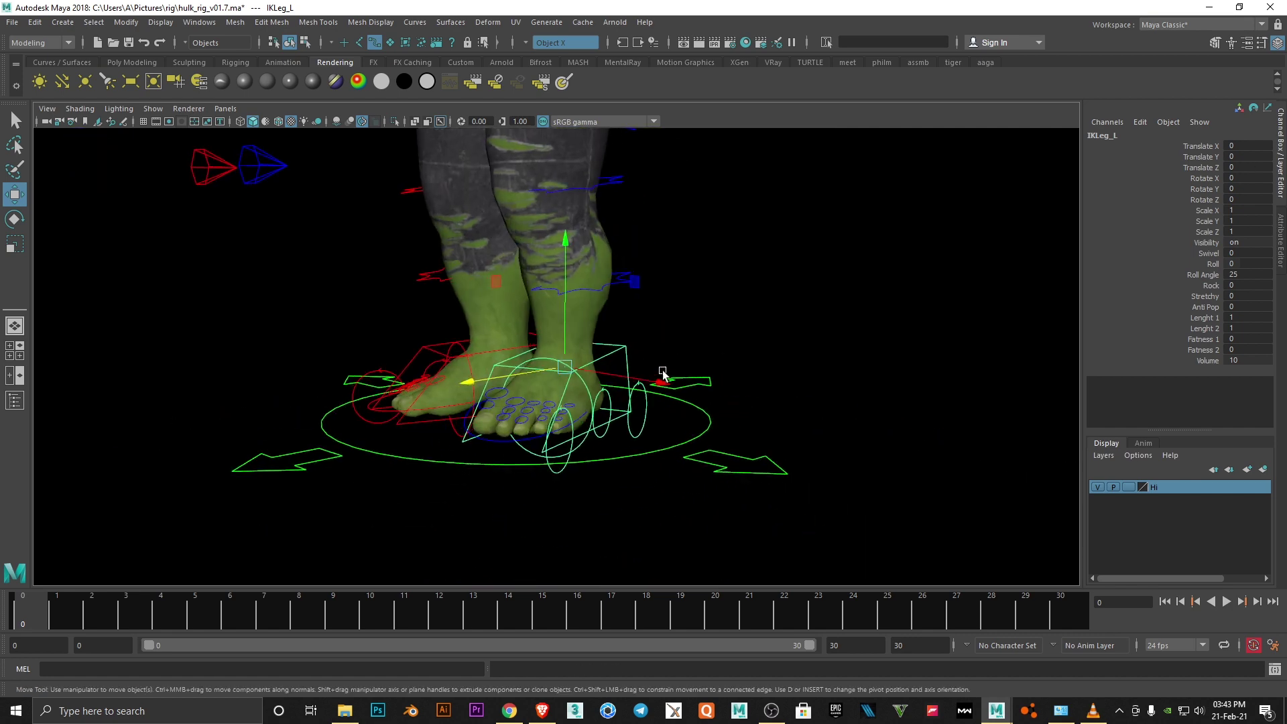
pyautogui.hotkey('ctrl', 'z')
pyautogui.hotkey('ctrl', 'z')
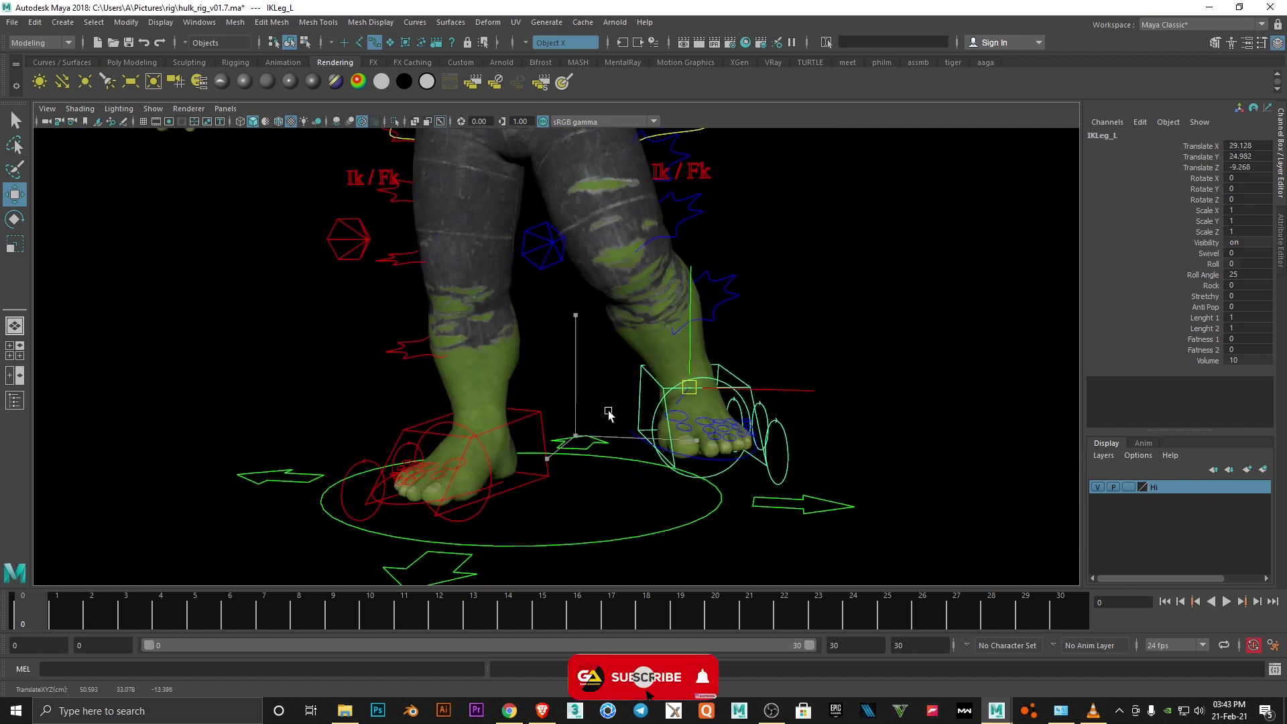
# - Select RollToesEnd_L and rotate it on X to roll the foot on its toe tip
pyautogui.keyDown('alt'); pyautogui.moveTo(672, 358); pyautogui.dragTo(522, 406); pyautogui.keyUp('alt')
pyautogui.click(509, 480)
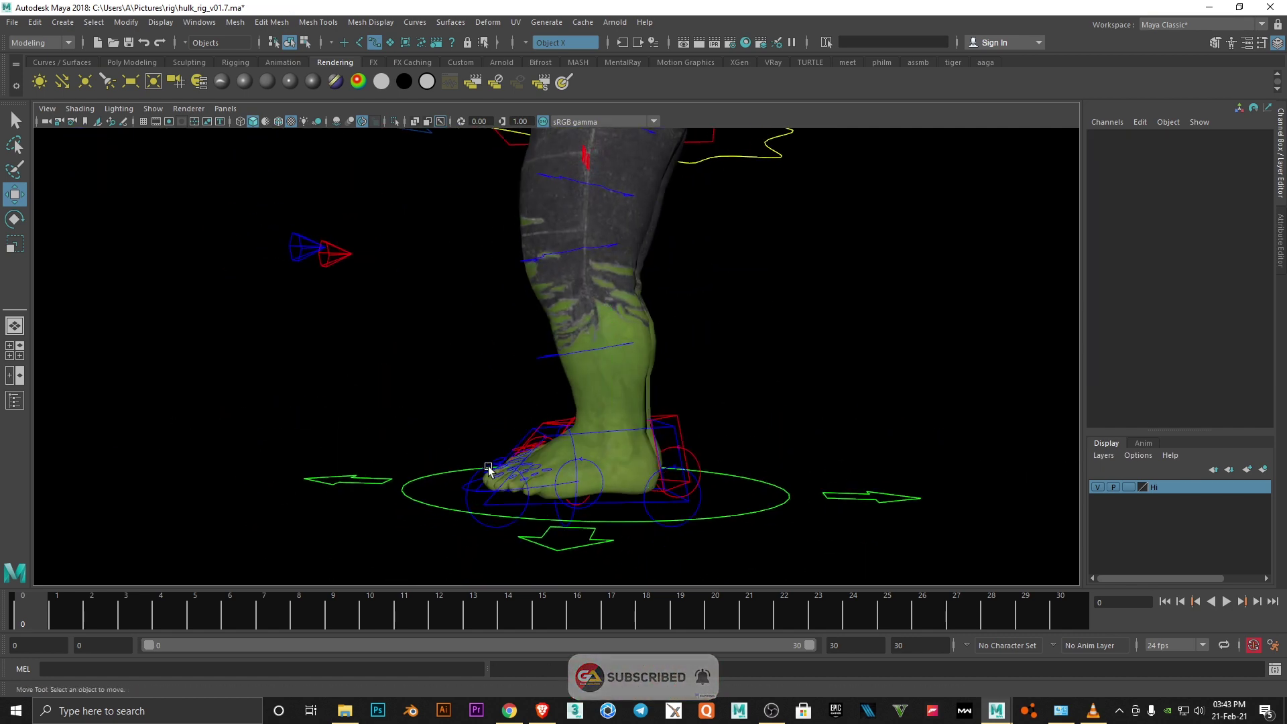
pyautogui.press('e')
pyautogui.moveTo(415, 386)
pyautogui.mouseDown()
pyautogui.moveTo(537, 382)
pyautogui.moveTo(509, 376)
pyautogui.moveTo(606, 425)
pyautogui.mouseUp()
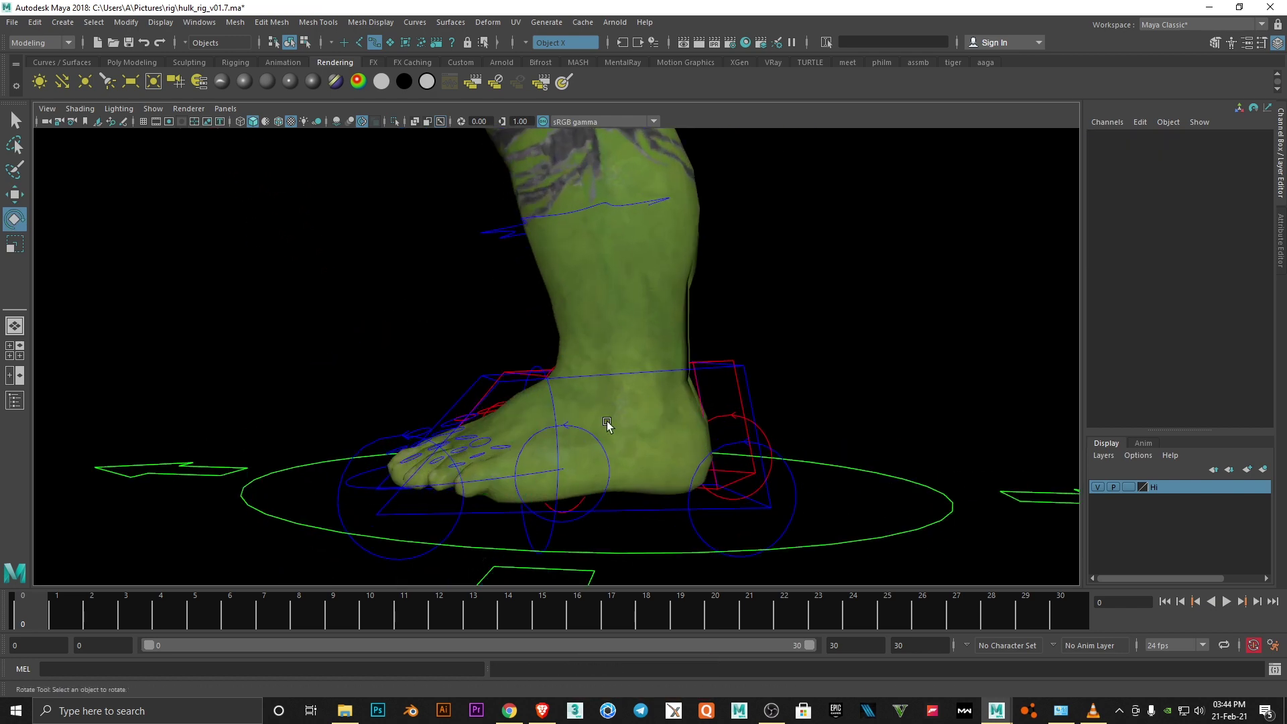
# - Rotate RollToes_L to lift the foot onto its toes and RollHeel_L to tilt it back
pyautogui.click(494, 410)
pyautogui.moveTo(494, 411)
pyautogui.mouseDown()
pyautogui.moveTo(454, 468)
pyautogui.moveTo(705, 424)
pyautogui.mouseUp()
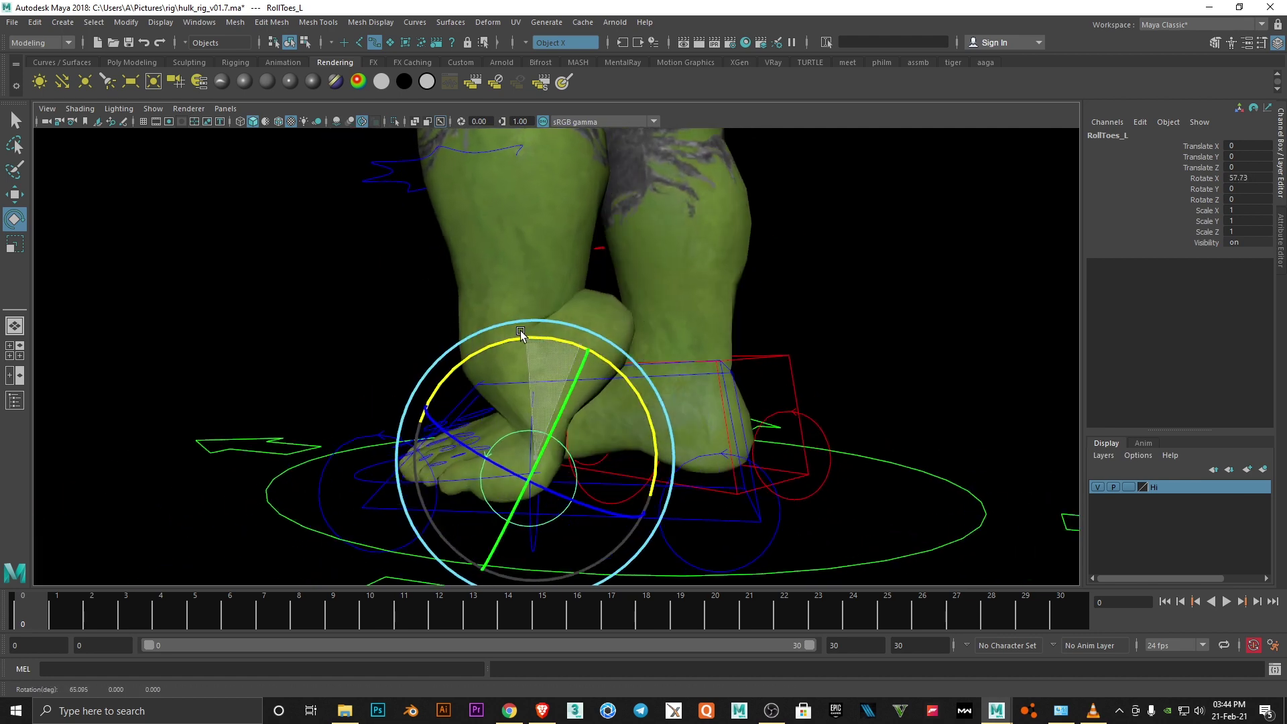
pyautogui.click(711, 481)
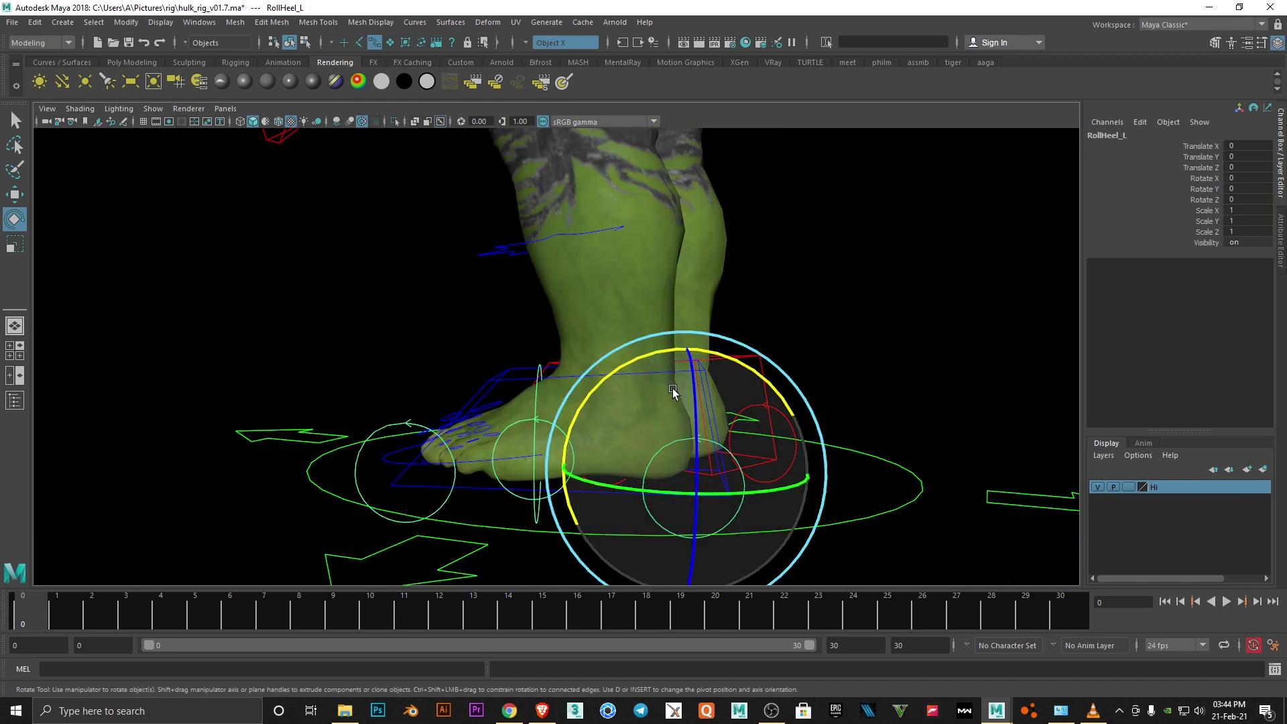
pyautogui.moveTo(674, 355); pyautogui.dragTo(637, 346)
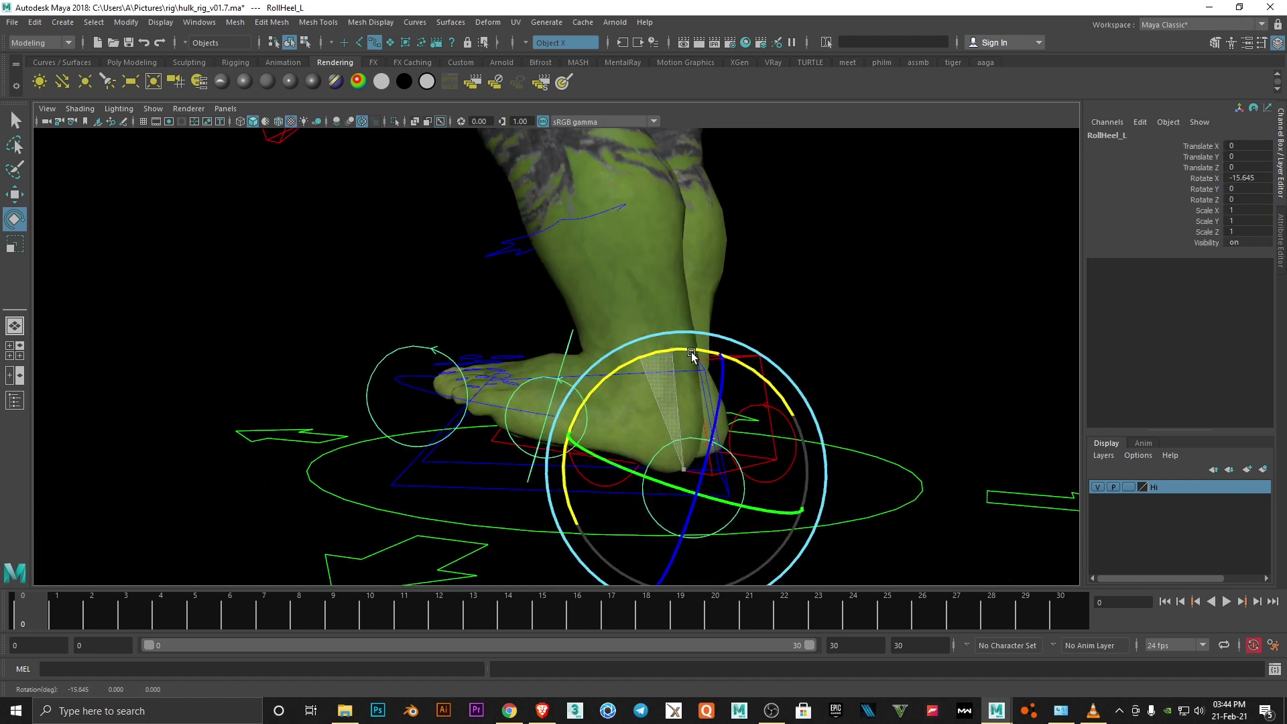
pyautogui.click(411, 319)
pyautogui.keyDown('alt'); pyautogui.moveTo(411, 319); pyautogui.dragTo(611, 382); pyautogui.keyUp('alt')
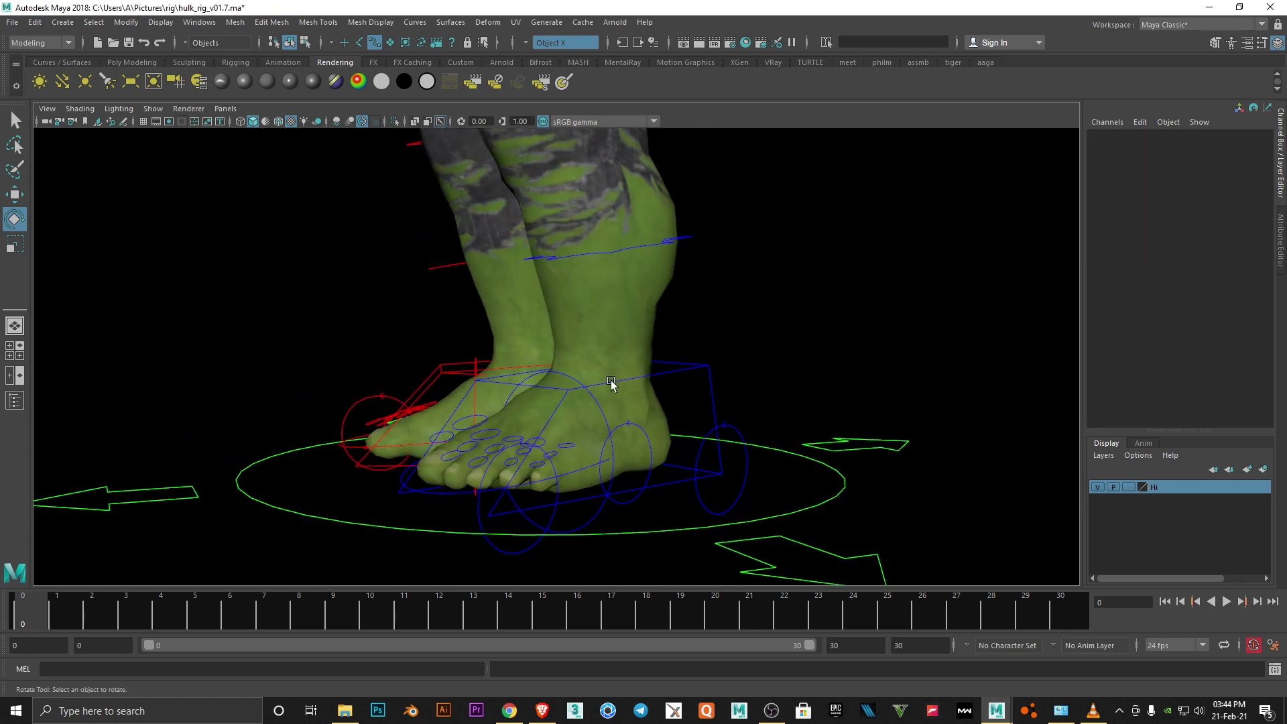
# - On ToeCurl_L, slide Spread and Curl to splay and curl the toes, then undo to 0
pyautogui.click(439, 497)
pyautogui.scroll(5, 520, 451)
pyautogui.keyDown('alt'); pyautogui.moveTo(520, 451); pyautogui.dragTo(667, 431); pyautogui.keyUp('alt')
pyautogui.click(1200, 145)
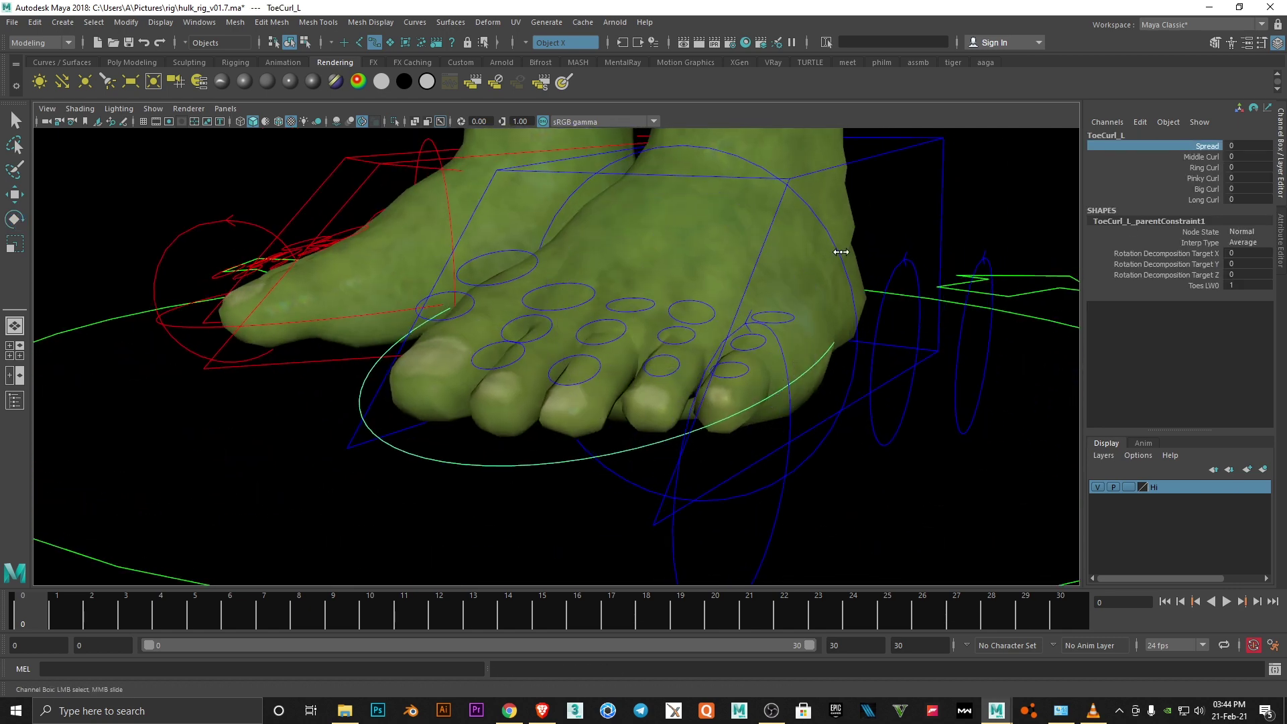
pyautogui.moveTo(841, 251); pyautogui.dragTo(681, 248, button='middle')
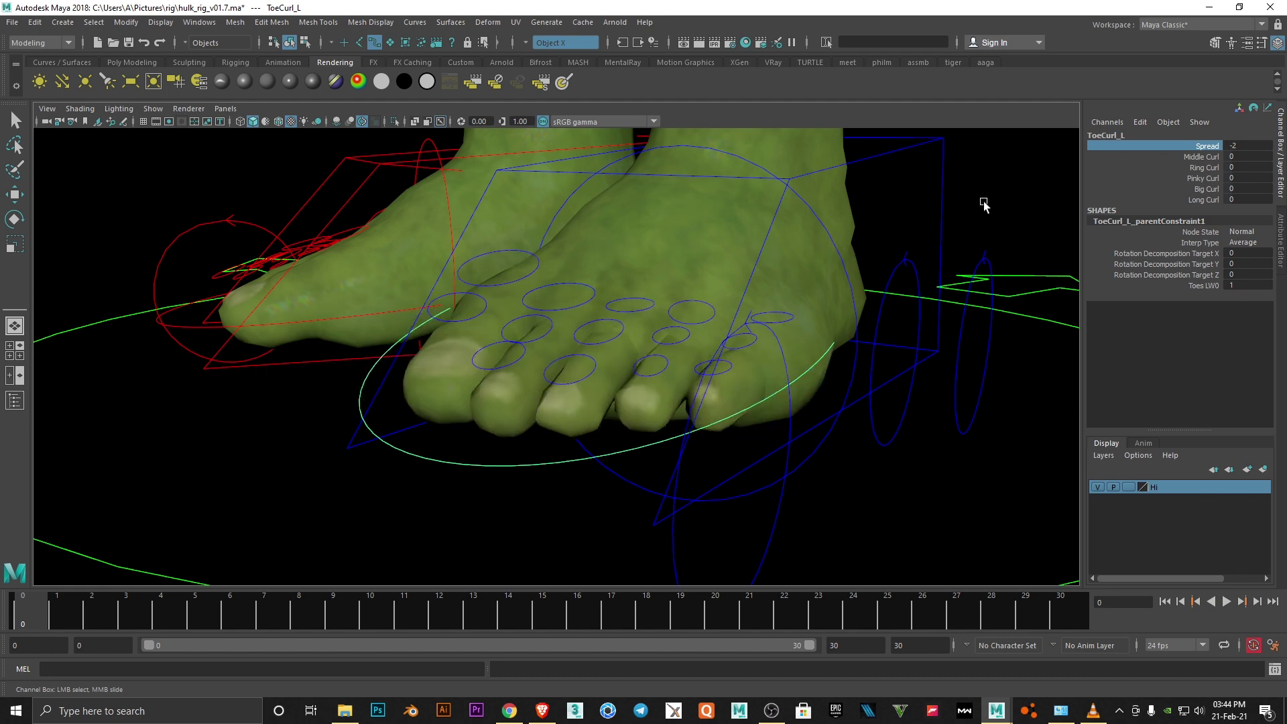
pyautogui.moveTo(726, 218); pyautogui.dragTo(645, 195, button='middle')
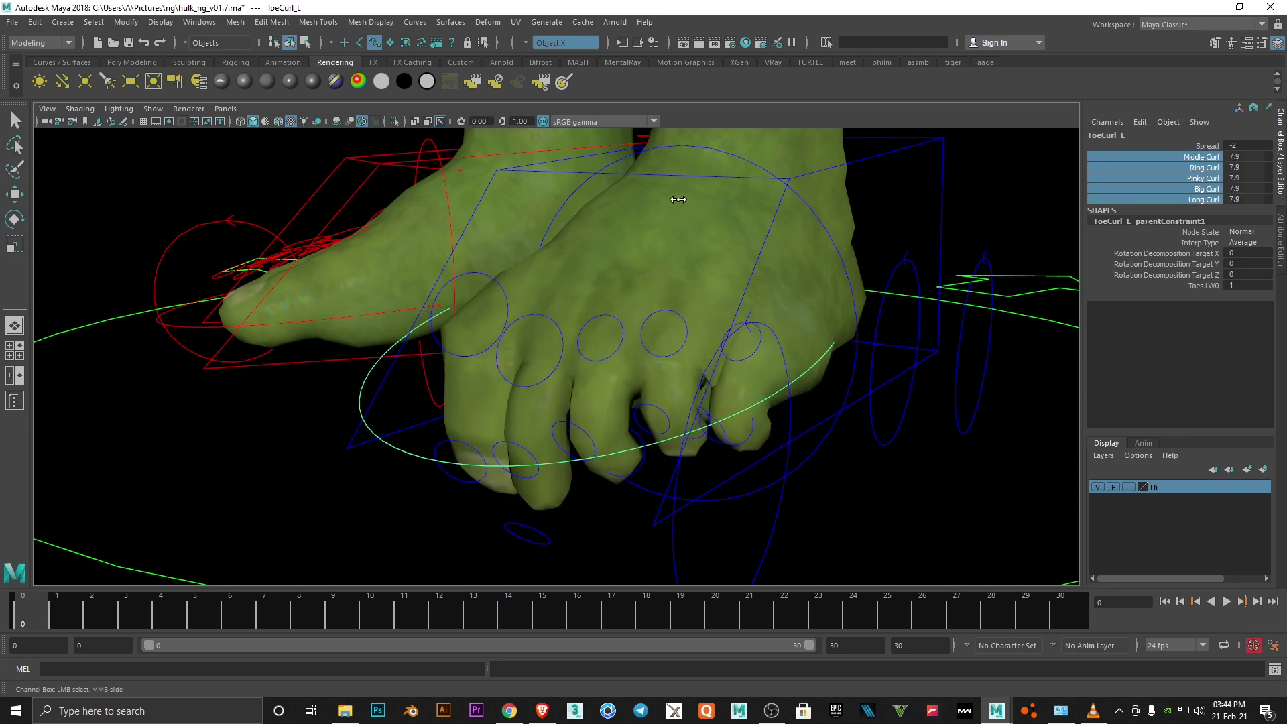
pyautogui.hotkey('ctrl', 'z')
pyautogui.hotkey('ctrl', 'z')
pyautogui.scroll(-3, 630, 194)
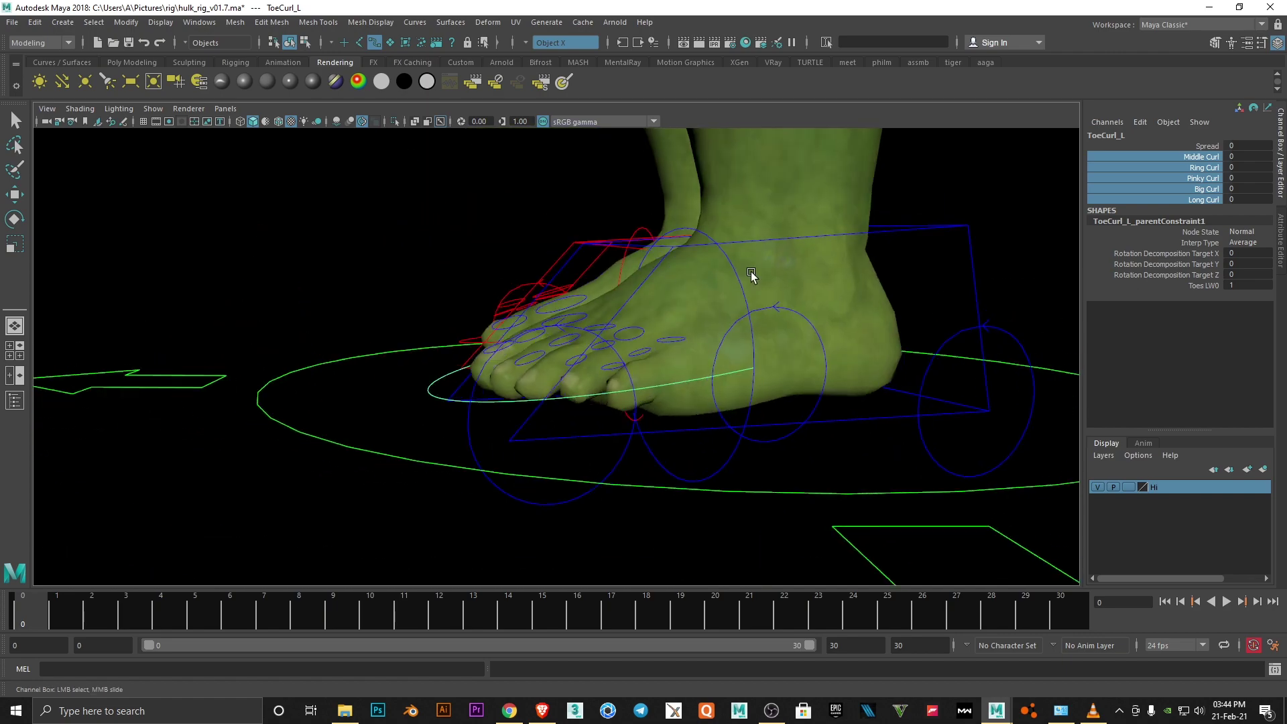
# - Select the IK toes control, then IKLeg_L, and adjust its Swivel value
pyautogui.keyDown('alt'); pyautogui.moveTo(753, 279); pyautogui.dragTo(668, 301); pyautogui.keyUp('alt')
pyautogui.click(549, 281)
pyautogui.press('e')
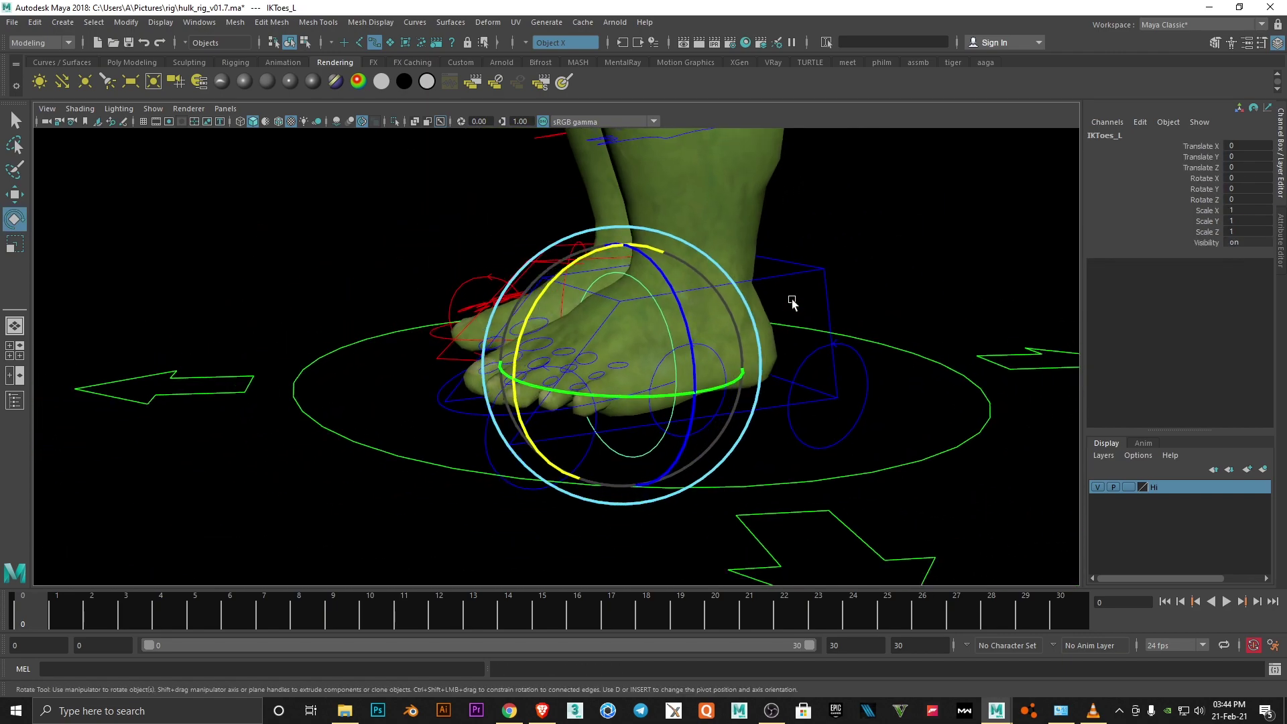
pyautogui.click(737, 376)
pyautogui.keyDown('alt'); pyautogui.moveTo(738, 375); pyautogui.dragTo(805, 354); pyautogui.keyUp('alt')
pyautogui.click(1183, 257)
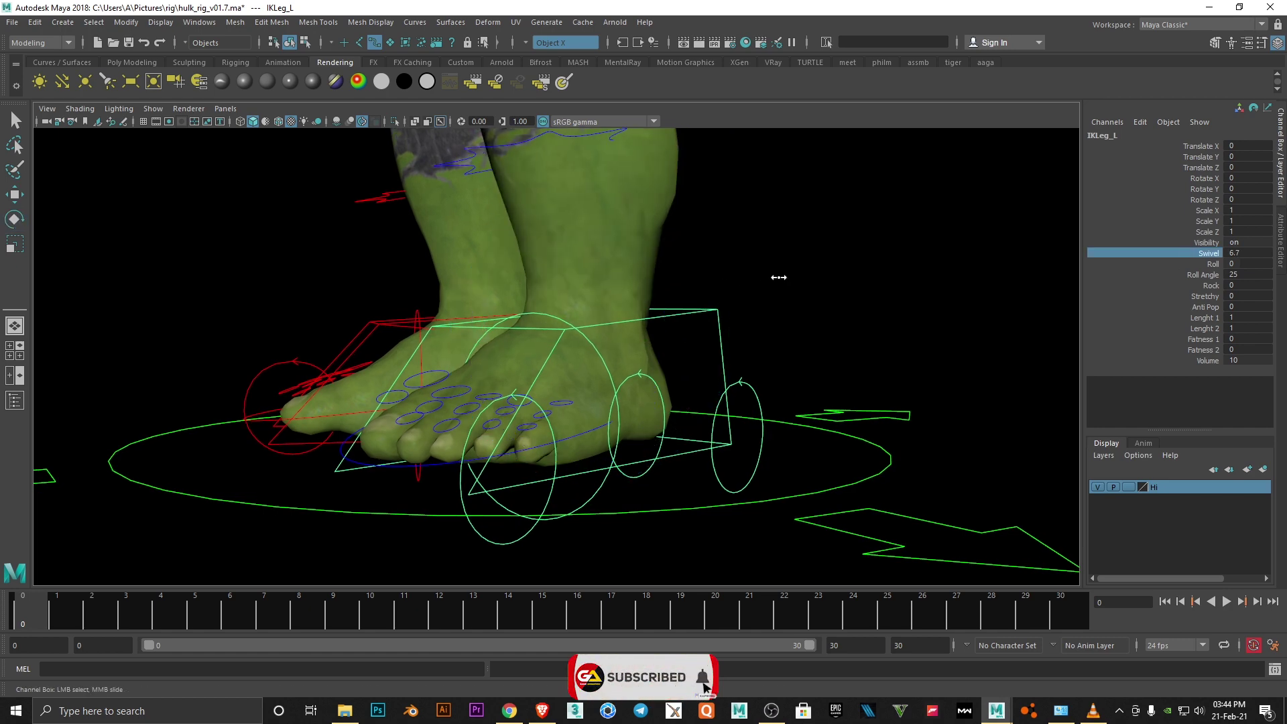
pyautogui.moveTo(778, 277); pyautogui.dragTo(742, 299, button='middle')
pyautogui.scroll(-4, 741, 299)
pyautogui.scroll(2, 684, 357)
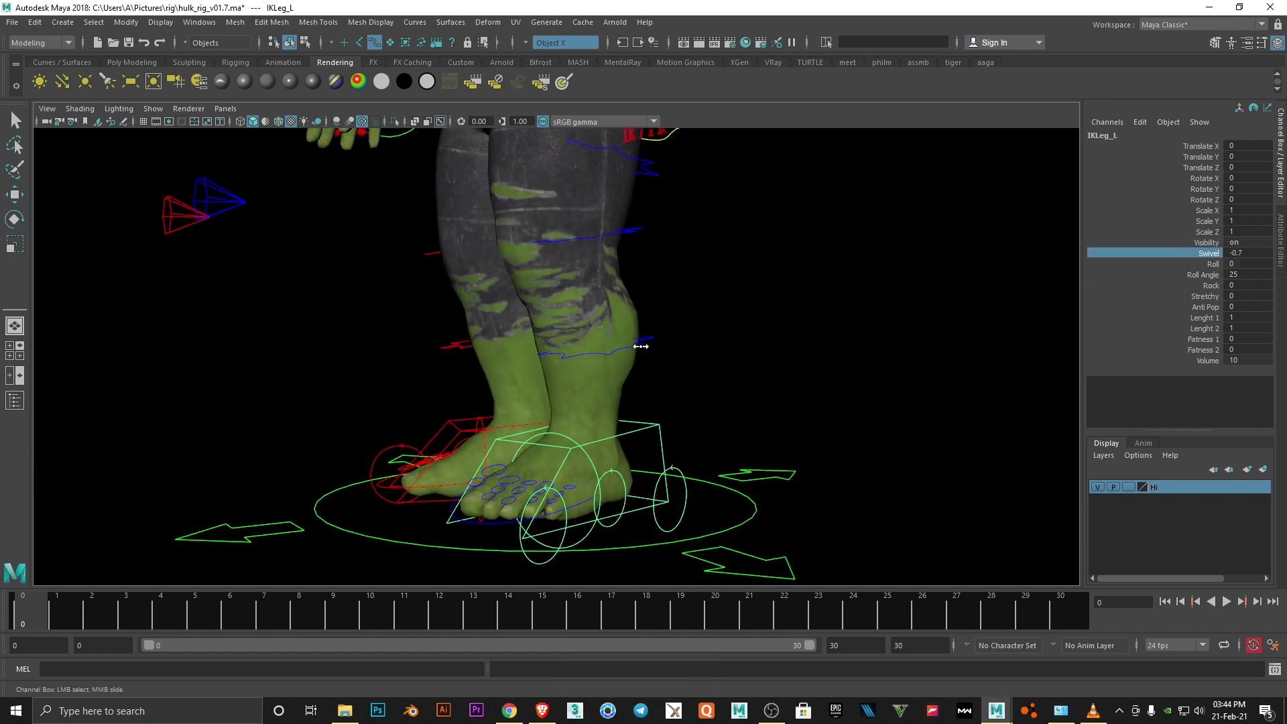
# - Raise IKLeg_L Roll Angle to 62.8, then try Roll and Rock and reset both to 0
pyautogui.moveTo(719, 294); pyautogui.dragTo(1145, 265, button='middle')
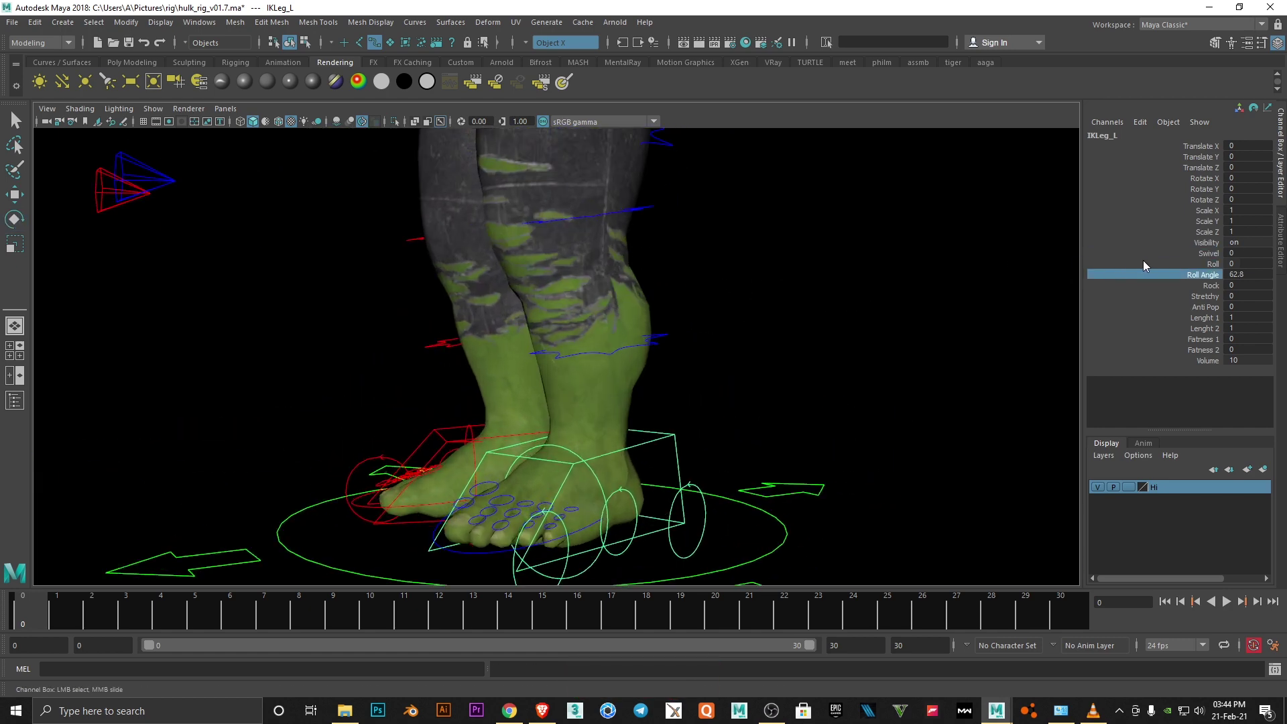
pyautogui.moveTo(652, 287)
pyautogui.mouseDown(button='middle')
pyautogui.moveTo(529, 279)
pyautogui.moveTo(566, 280)
pyautogui.mouseUp(button='middle')
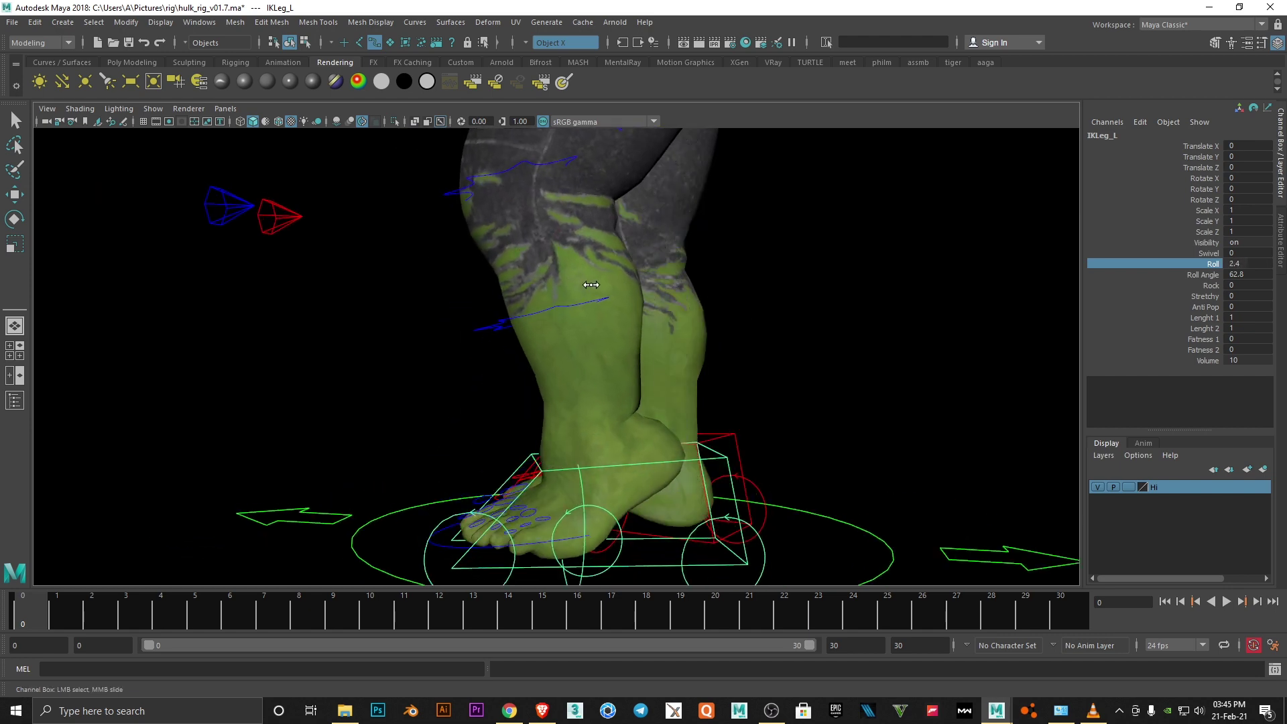
pyautogui.hotkey('ctrl', 'z')
pyautogui.hotkey('ctrl', 'z')
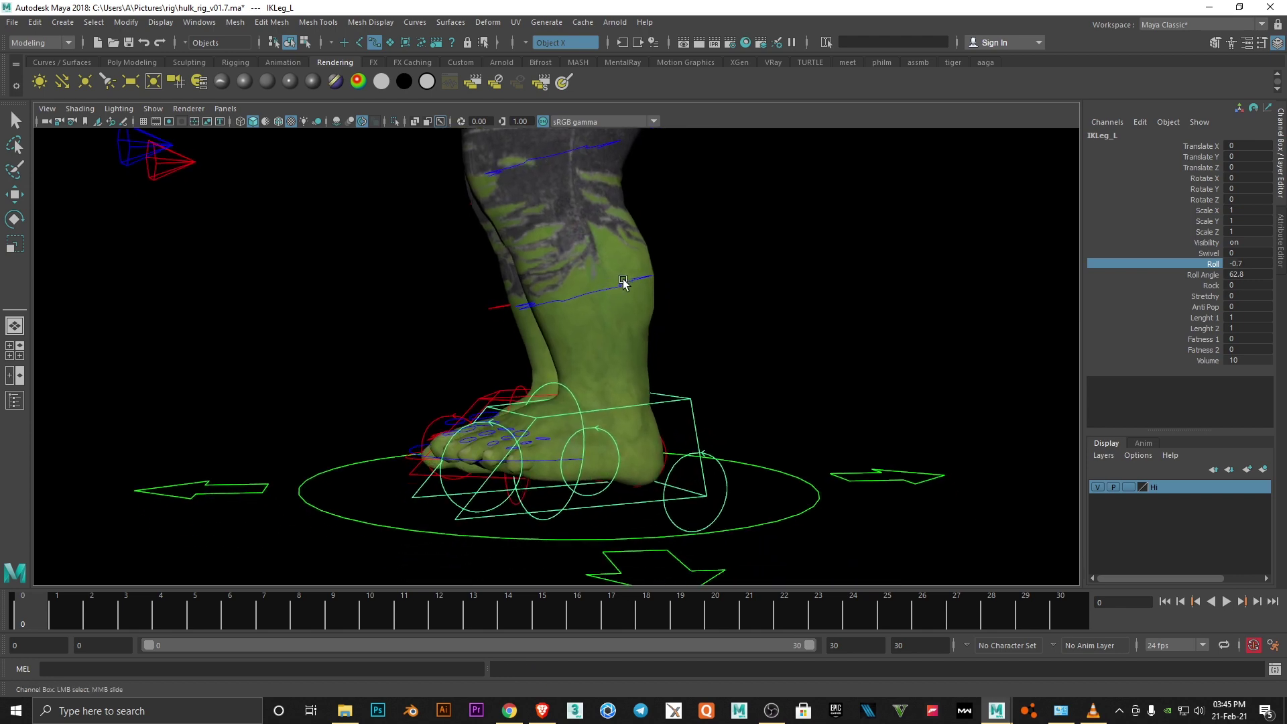
pyautogui.hotkey('ctrl', 'z')
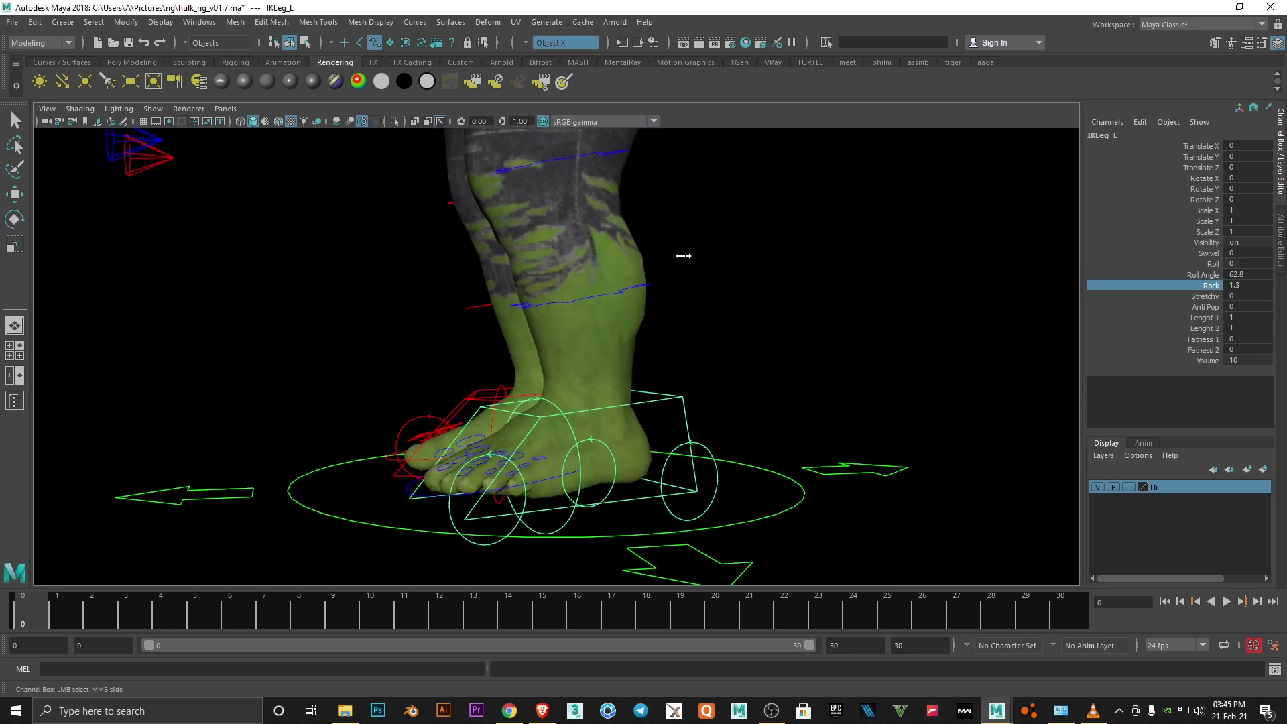
pyautogui.moveTo(684, 257); pyautogui.dragTo(551, 237, button='middle')
pyautogui.keyDown('alt'); pyautogui.moveTo(1017, 266); pyautogui.dragTo(802, 253); pyautogui.keyUp('alt')
pyautogui.hotkey('ctrl', 'z')
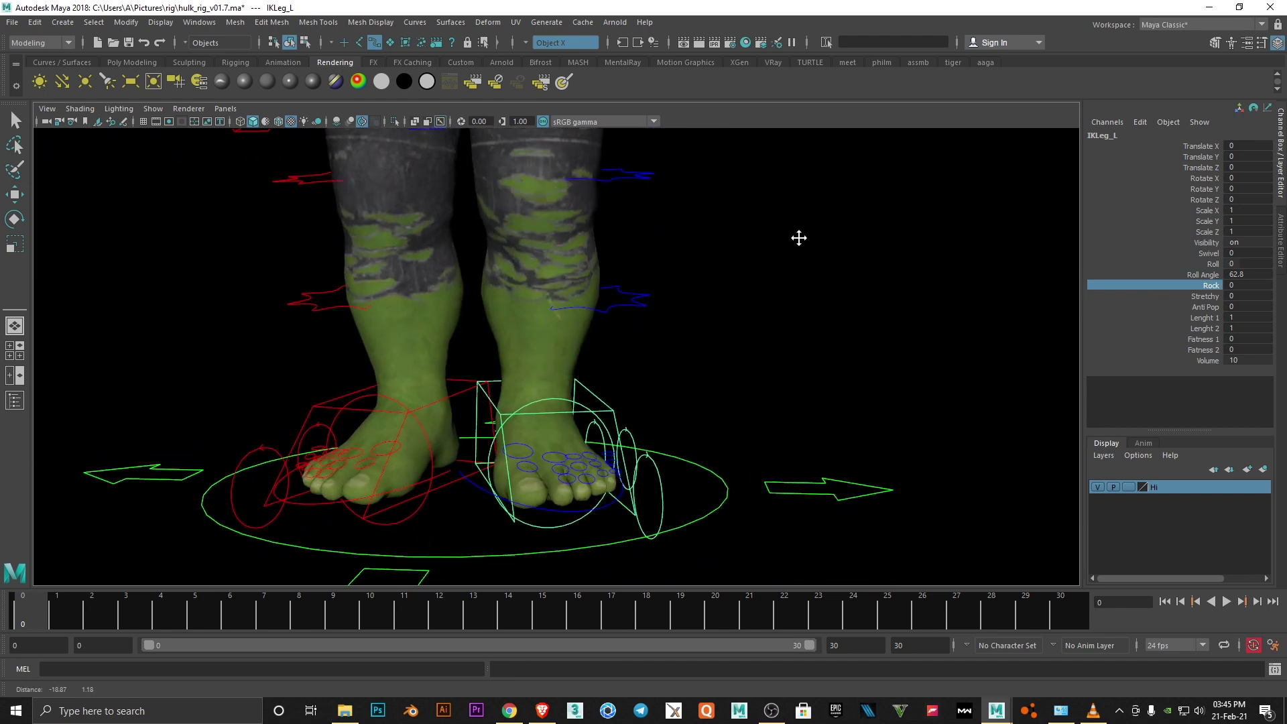
# - Set Stretchy to 10 and pull the left foot down to stretch the leg, then undo
pyautogui.moveTo(842, 277); pyautogui.dragTo(1124, 316, button='middle')
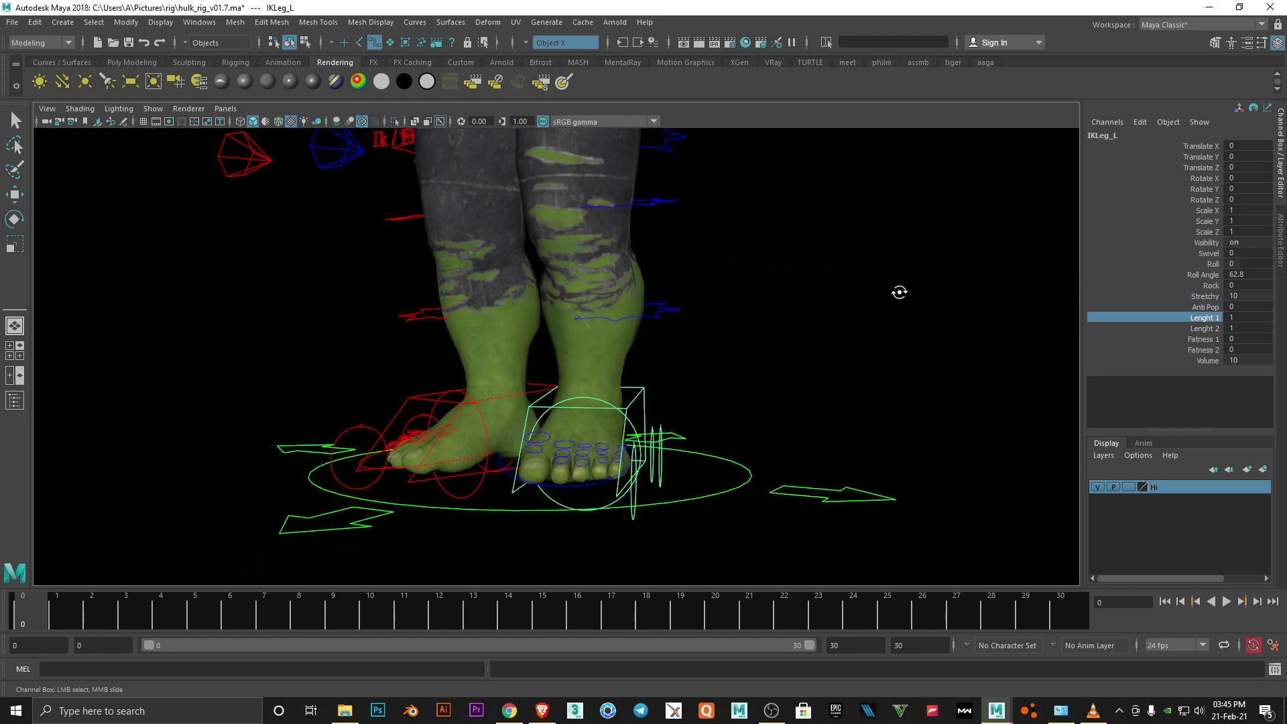
pyautogui.keyDown('alt'); pyautogui.moveTo(899, 292); pyautogui.dragTo(750, 476); pyautogui.keyUp('alt')
pyautogui.moveTo(634, 493); pyautogui.dragTo(630, 539, button='middle')
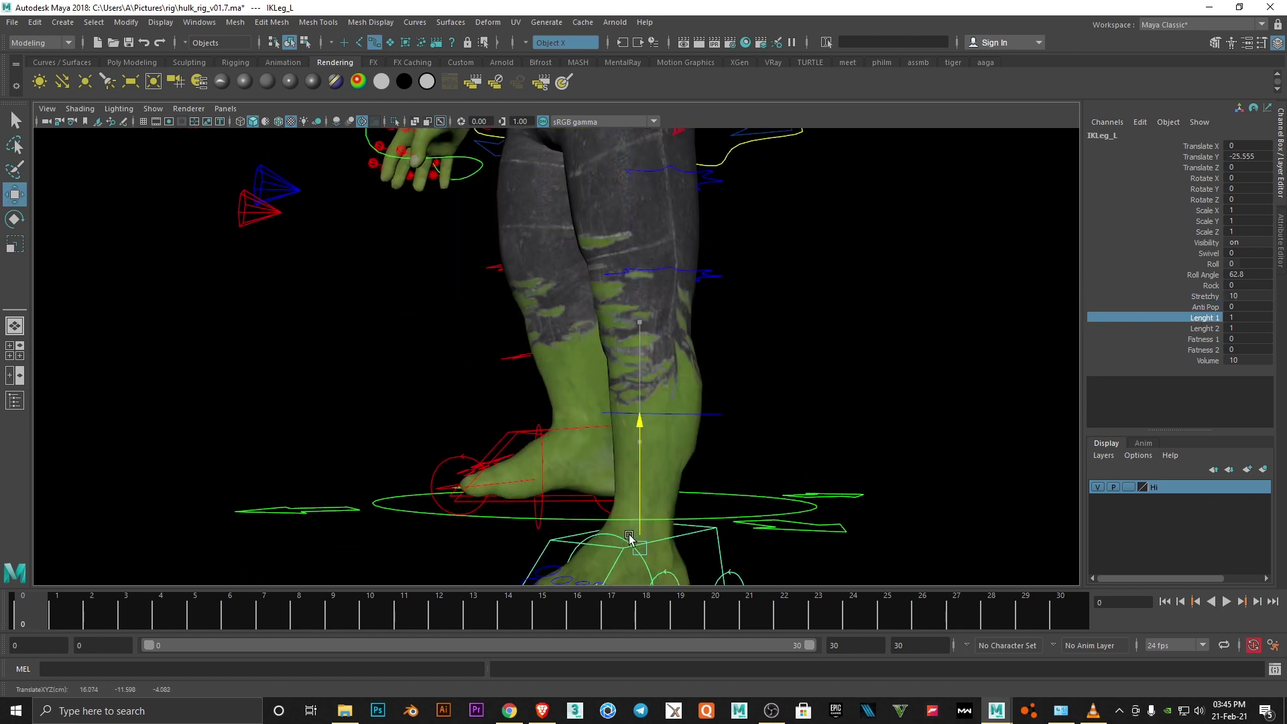
pyautogui.hotkey('ctrl', 'z')
pyautogui.hotkey('ctrl', 'z')
pyautogui.moveTo(728, 432)
pyautogui.keyDown('alt'); pyautogui.mouseDown()
pyautogui.moveTo(705, 421)
pyautogui.moveTo(787, 382)
pyautogui.mouseUp(); pyautogui.keyUp('alt')
# - Test the left knee bend controls and bend the thigh with BendHip2_L
pyautogui.click(659, 379)
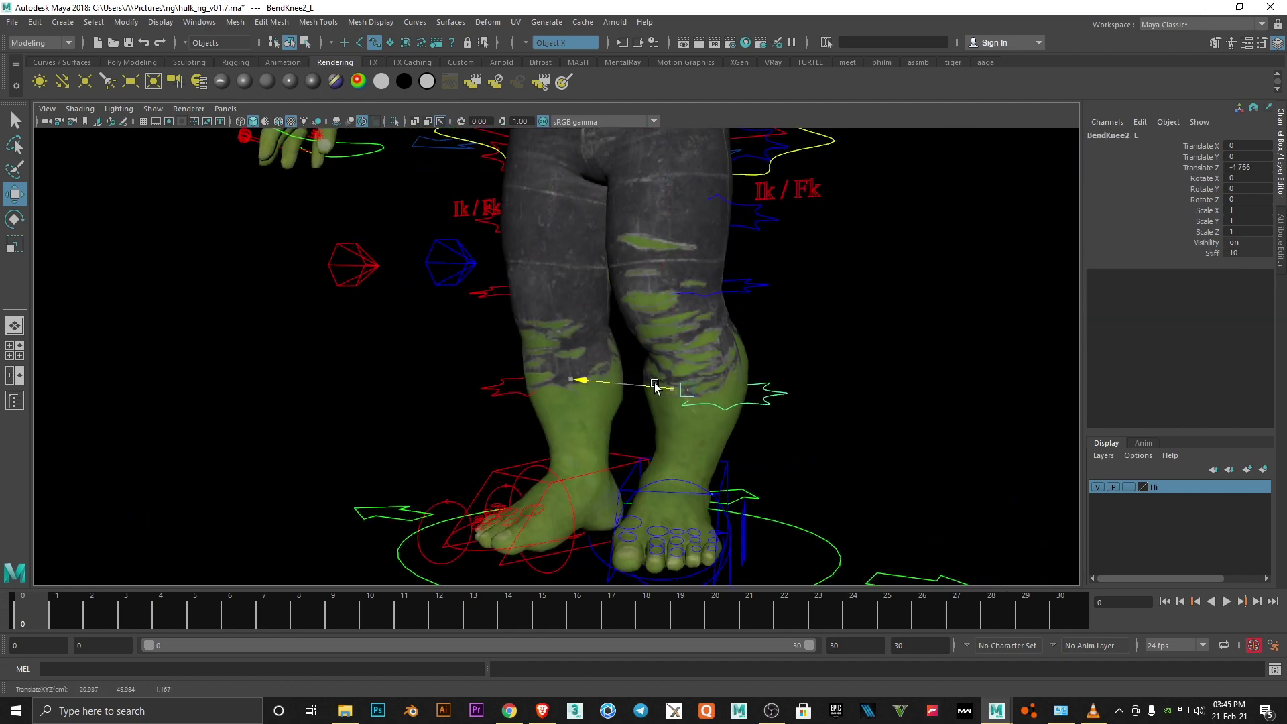
pyautogui.hotkey('ctrl', 'z')
pyautogui.moveTo(639, 383)
pyautogui.keyDown('alt'); pyautogui.mouseDown()
pyautogui.moveTo(725, 293)
pyautogui.moveTo(805, 382)
pyautogui.mouseUp(); pyautogui.keyUp('alt')
pyautogui.click(805, 382)
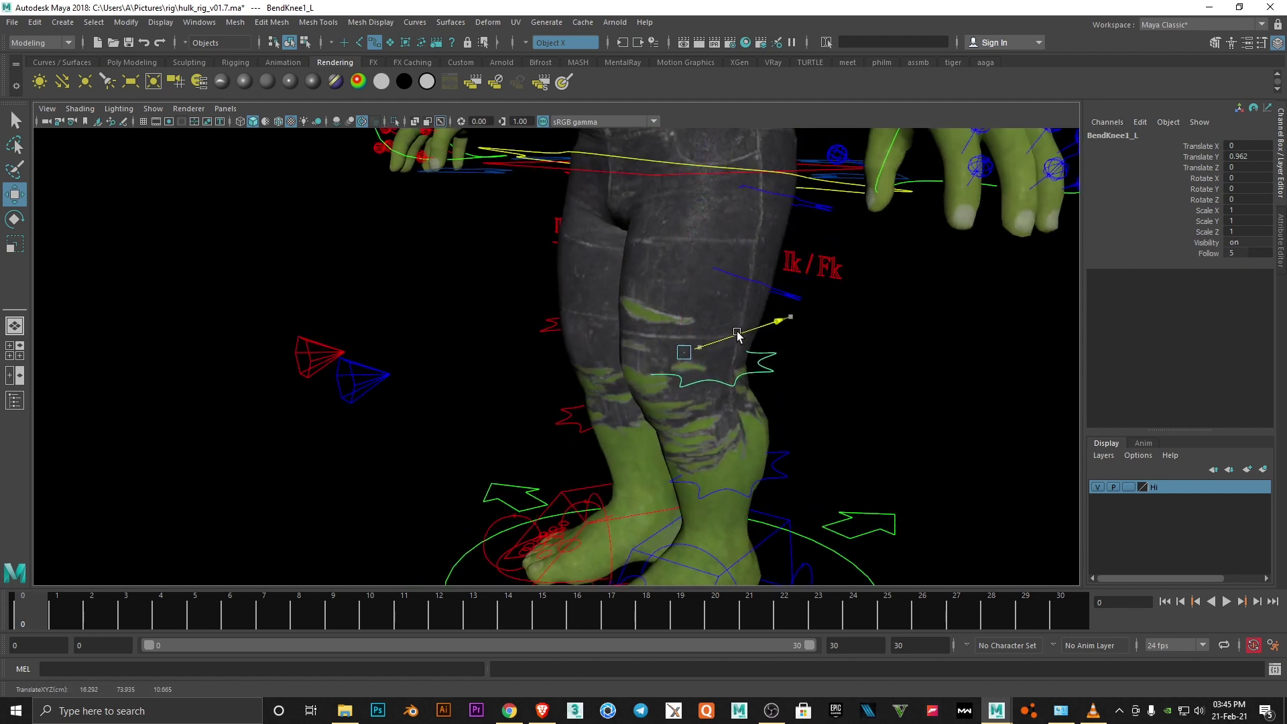
pyautogui.moveTo(743, 347)
pyautogui.keyDown('alt'); pyautogui.mouseDown()
pyautogui.moveTo(724, 374)
pyautogui.moveTo(716, 363)
pyautogui.mouseUp(); pyautogui.keyUp('alt')
pyautogui.click(717, 363)
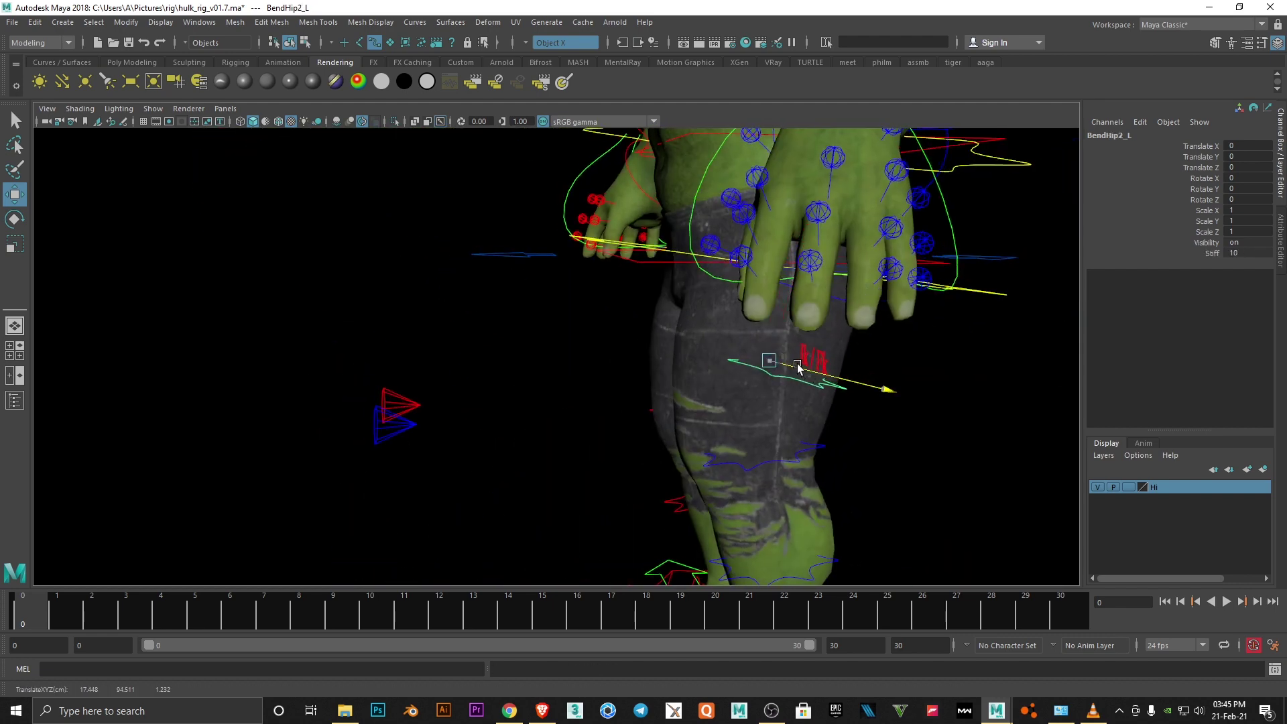
pyautogui.keyDown('alt'); pyautogui.moveTo(637, 382); pyautogui.dragTo(644, 355); pyautogui.keyUp('alt')
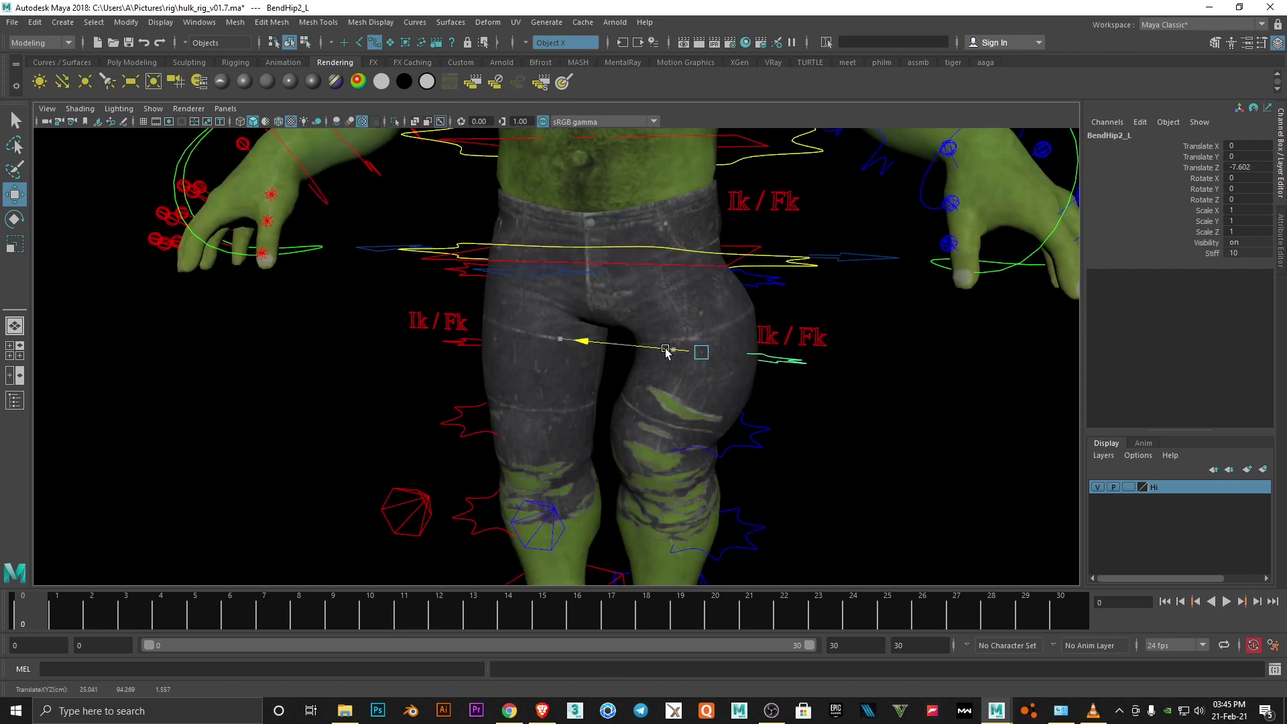
# - Select the PoleLeg_L knee pole control, then the RootX_M root control
pyautogui.keyDown('alt'); pyautogui.moveTo(784, 362); pyautogui.dragTo(703, 387); pyautogui.keyUp('alt')
pyautogui.scroll(-3, 655, 402)
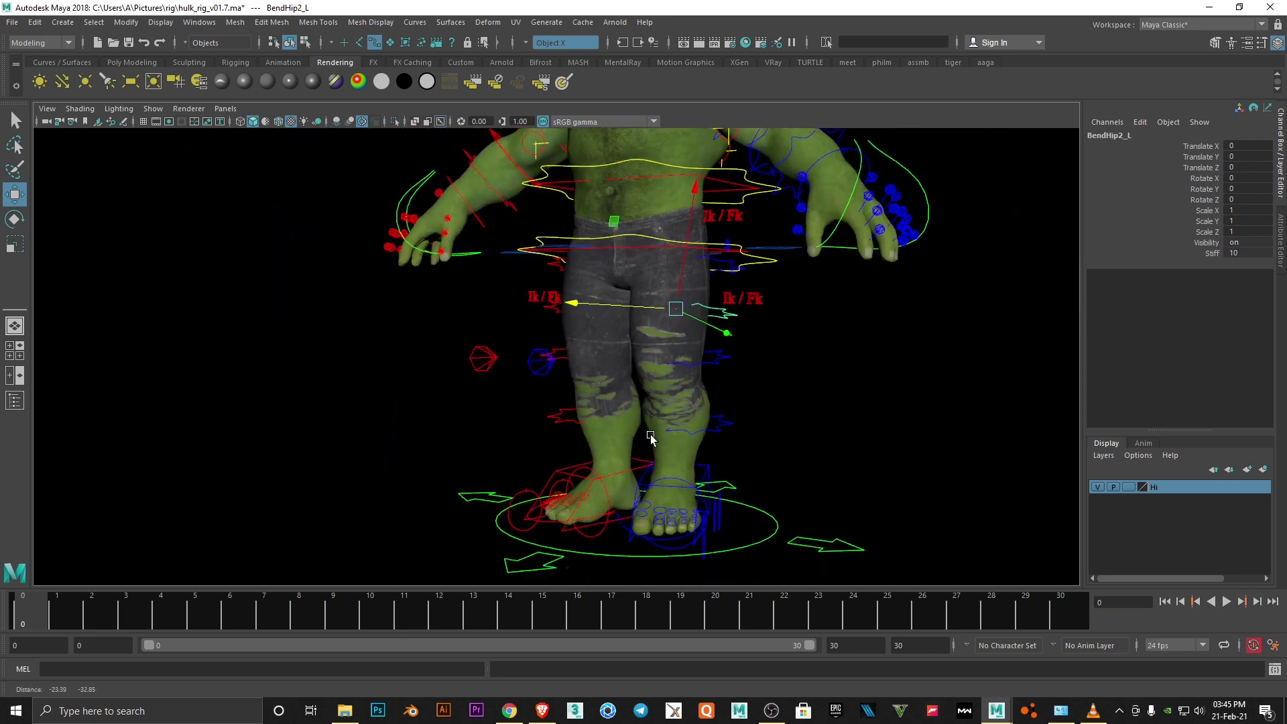
pyautogui.click(669, 332)
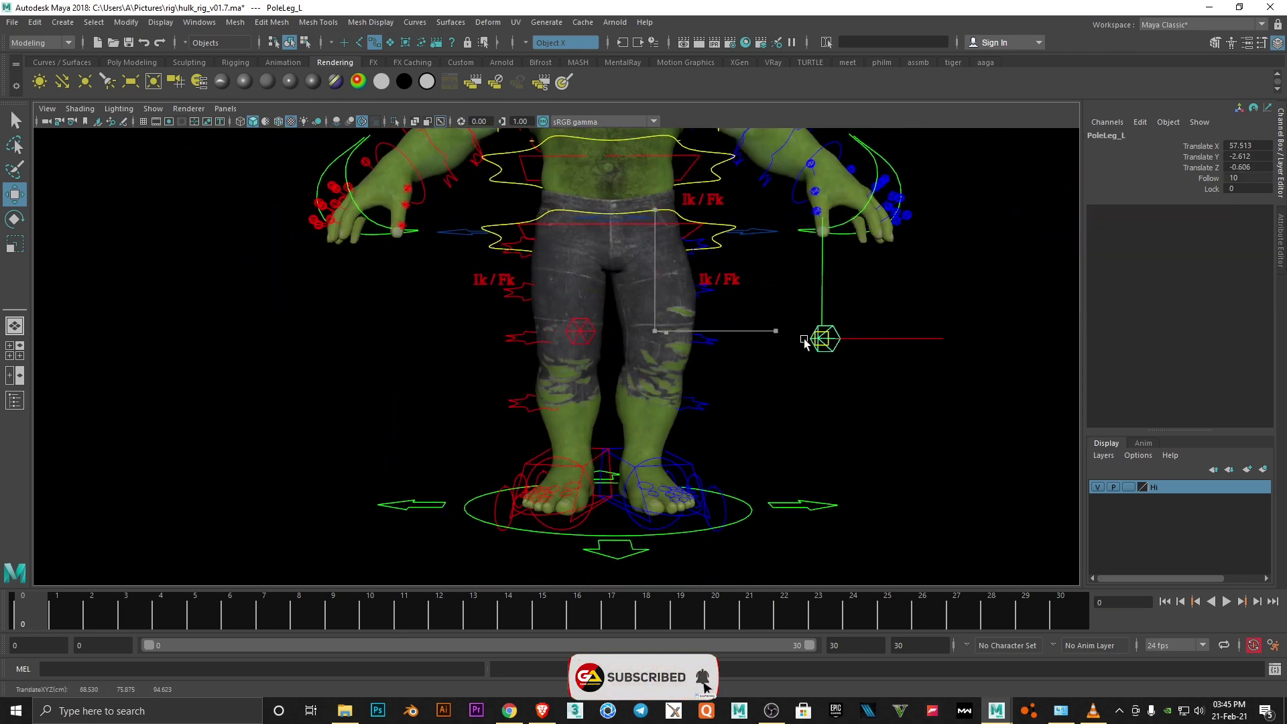
pyautogui.scroll(-3, 836, 350)
pyautogui.moveTo(724, 426)
pyautogui.keyDown('alt'); pyautogui.mouseDown()
pyautogui.moveTo(705, 368)
pyautogui.moveTo(632, 385)
pyautogui.moveTo(690, 376)
pyautogui.moveTo(518, 379)
pyautogui.mouseUp(); pyautogui.keyUp('alt')
pyautogui.click(760, 388)
pyautogui.click(657, 369)
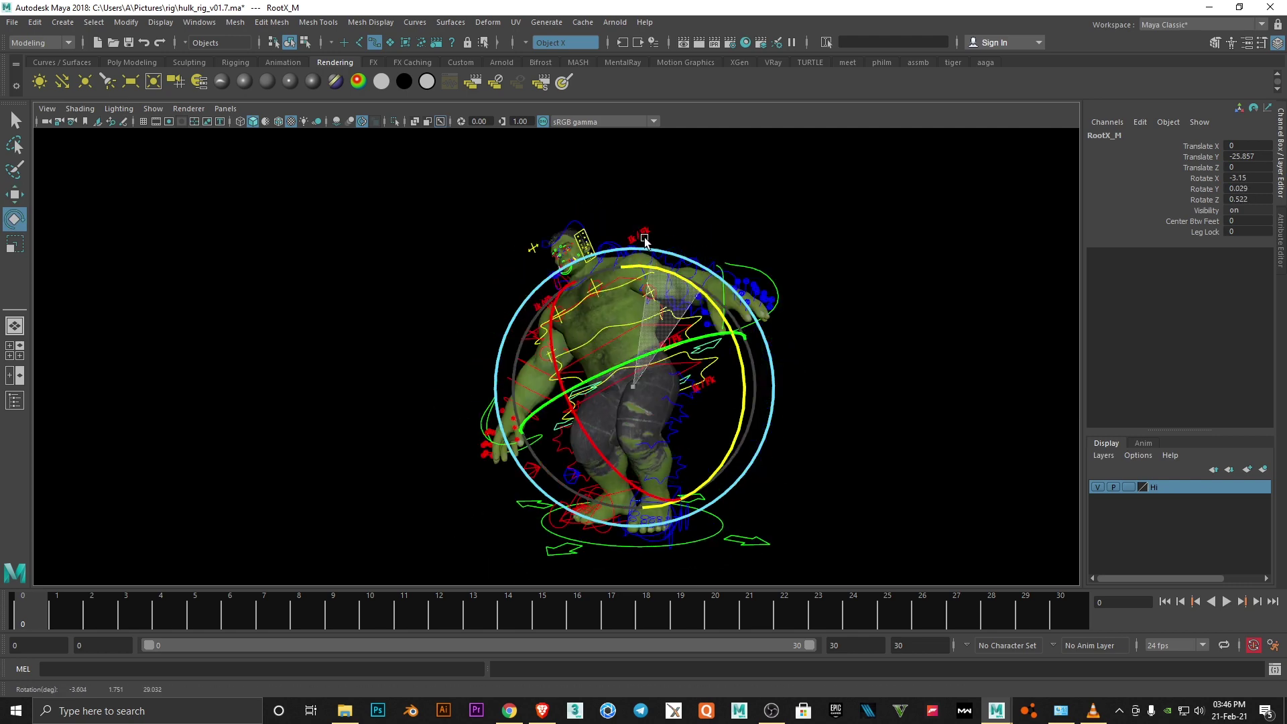
# - Twist the IKSpine1_M hip control around its Z axis, then undo the rotation
pyautogui.click(671, 385)
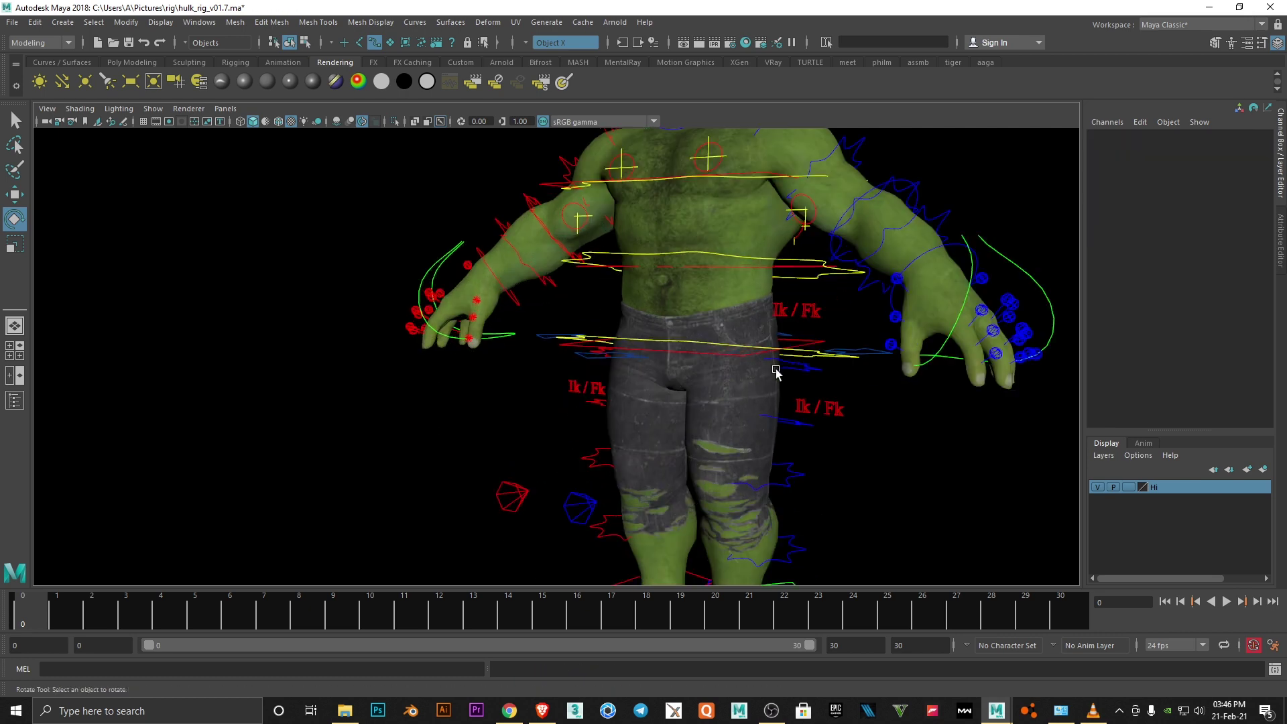
pyautogui.scroll(5, 682, 377)
pyautogui.scroll(-3, 667, 400)
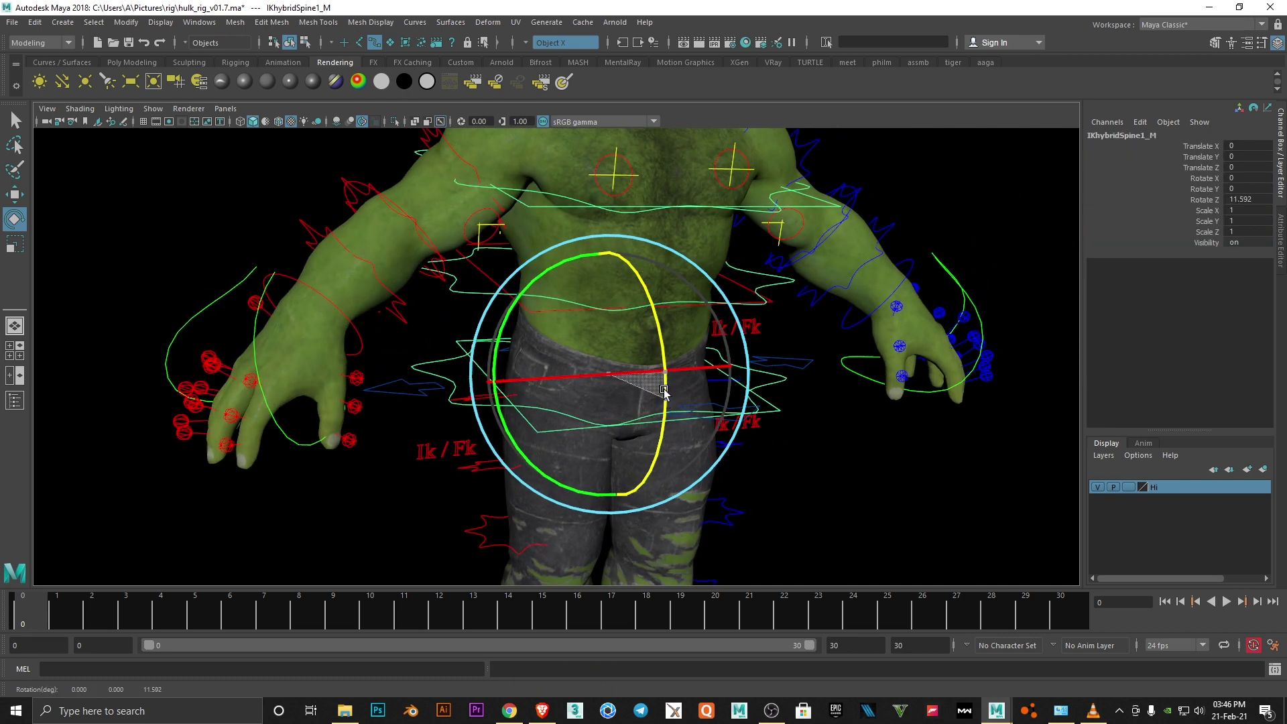
pyautogui.keyDown('alt'); pyautogui.moveTo(738, 402); pyautogui.dragTo(813, 403); pyautogui.keyUp('alt')
pyautogui.click(813, 402)
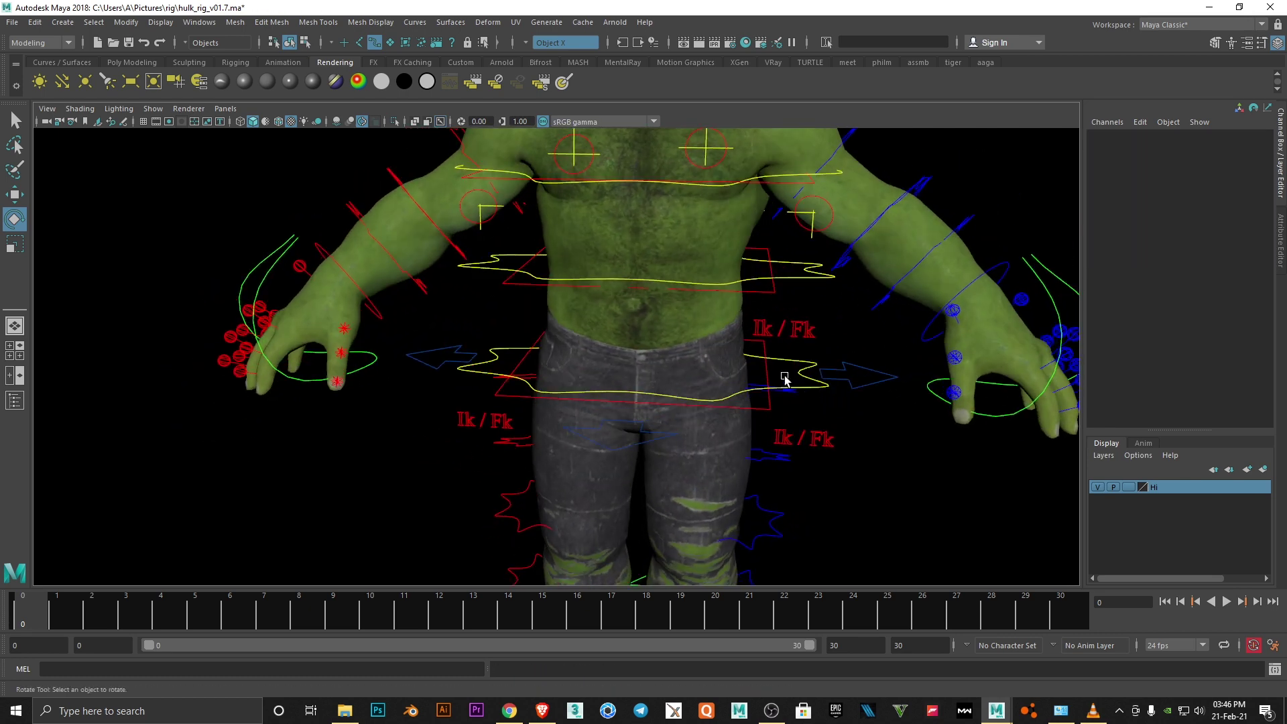
pyautogui.click(785, 379)
pyautogui.moveTo(723, 282)
pyautogui.mouseDown()
pyautogui.moveTo(693, 257)
pyautogui.moveTo(635, 350)
pyautogui.moveTo(878, 340)
pyautogui.mouseUp()
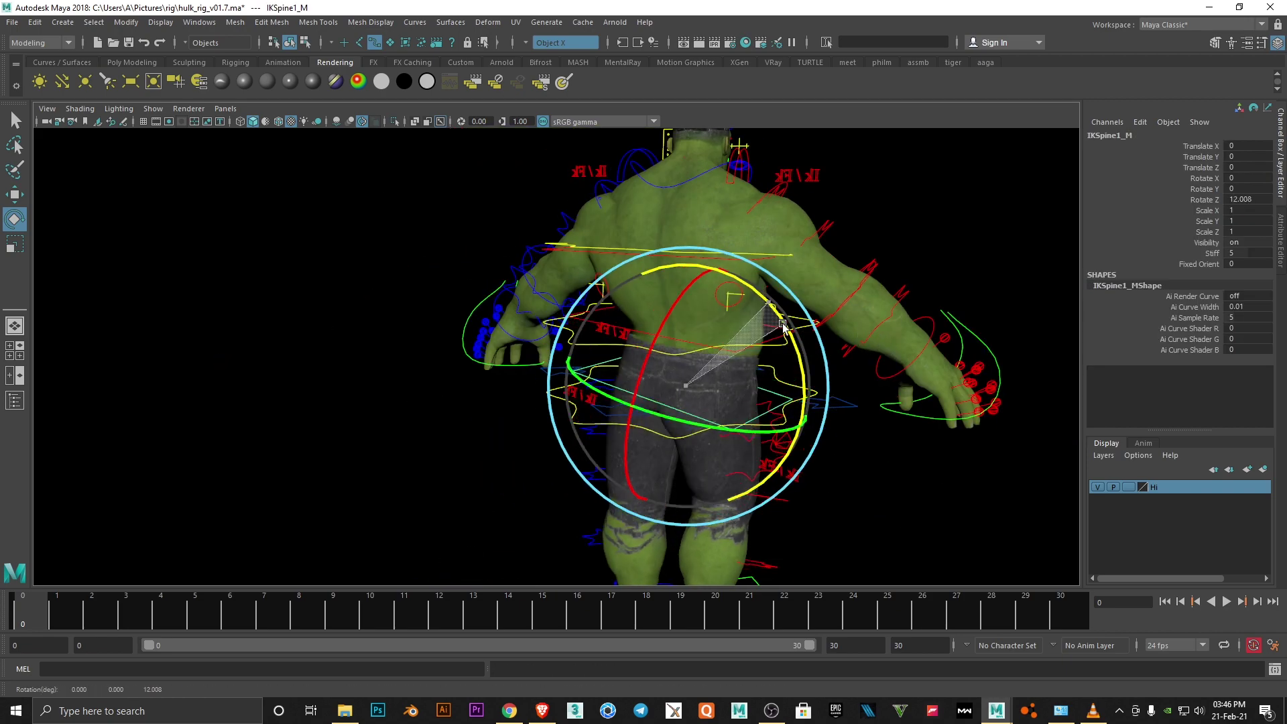
pyautogui.hotkey('ctrl', 'z')
pyautogui.hotkey('ctrl', 'z')
pyautogui.hotkey('ctrl', 'z')
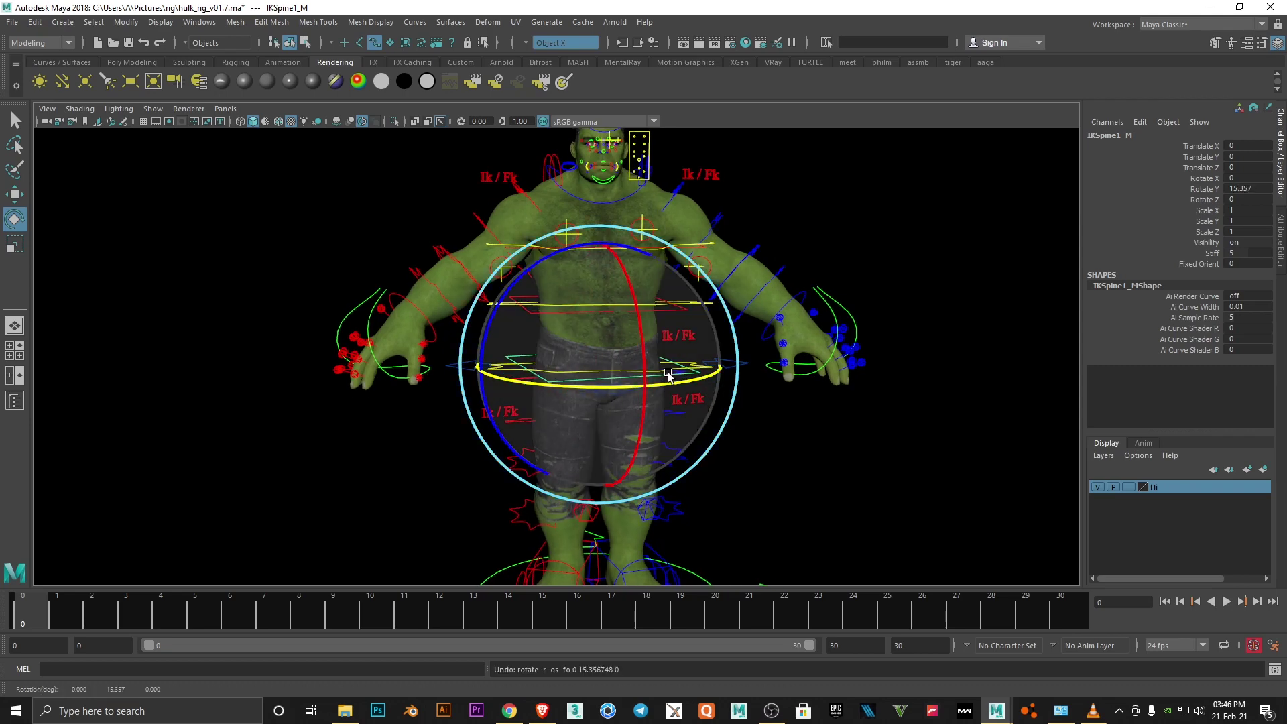
# - Bend the IKSpine3_M chest control forward, viewed from the side
pyautogui.keyDown('alt'); pyautogui.moveTo(668, 376); pyautogui.dragTo(747, 343); pyautogui.keyUp('alt')
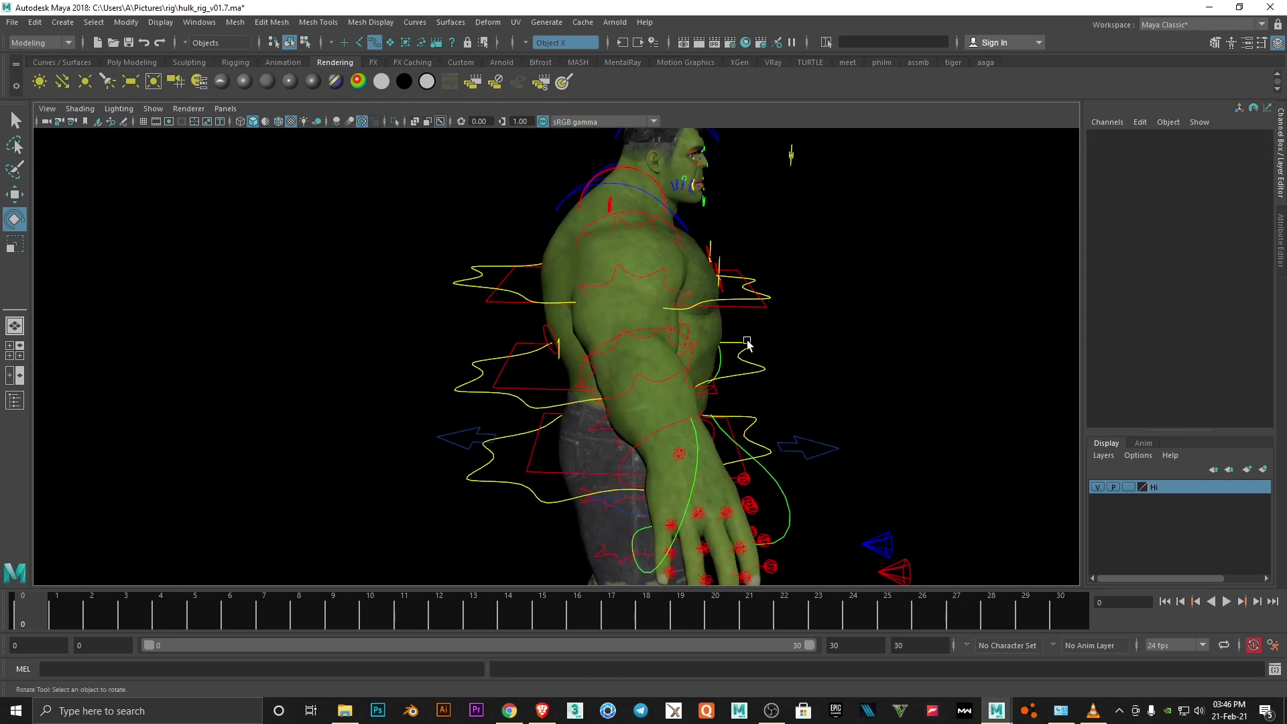
pyautogui.click(747, 343)
pyautogui.moveTo(694, 237); pyautogui.dragTo(716, 275)
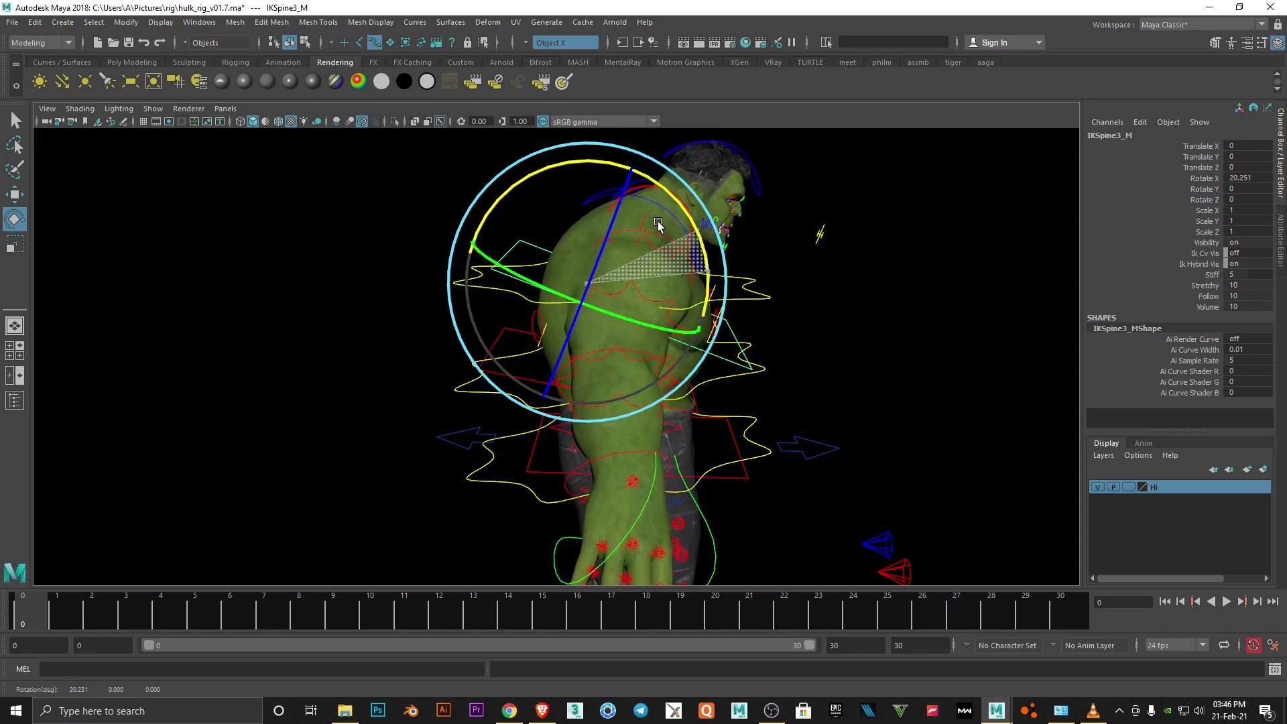
pyautogui.keyDown('alt'); pyautogui.moveTo(657, 225); pyautogui.dragTo(588, 278); pyautogui.keyUp('alt')
pyautogui.click(724, 311)
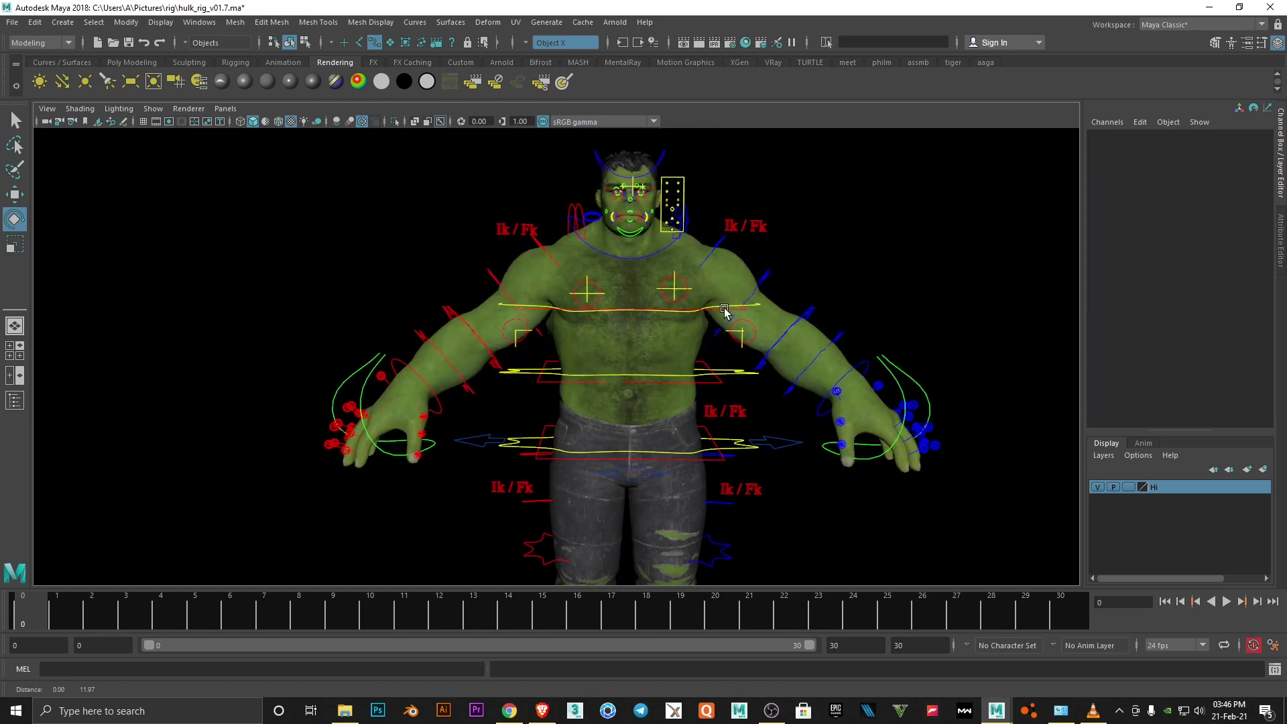
# - Move the chest_muscle_L control sideways, then deselect and return to a front view
pyautogui.moveTo(724, 310)
pyautogui.keyDown('alt'); pyautogui.mouseDown()
pyautogui.moveTo(559, 416)
pyautogui.moveTo(692, 411)
pyautogui.mouseUp(); pyautogui.keyUp('alt')
pyautogui.scroll(3, 692, 411)
pyautogui.scroll(-3, 776, 351)
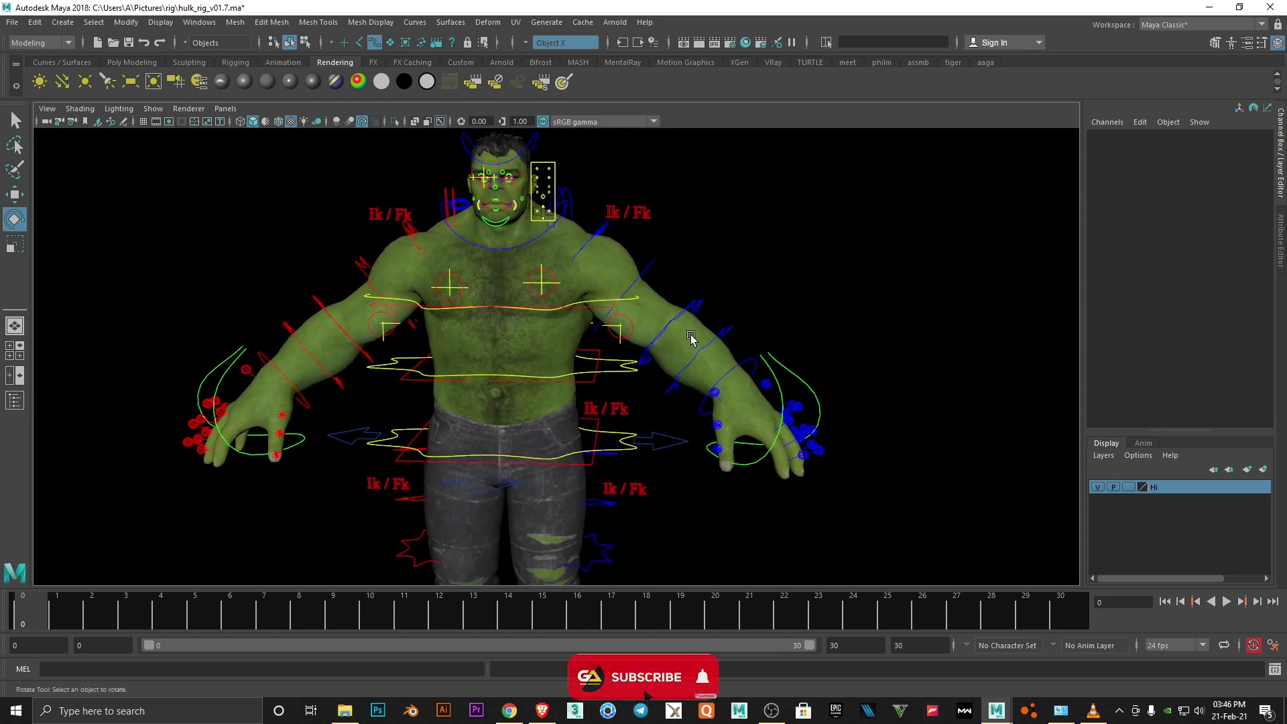
pyautogui.keyDown('alt'); pyautogui.moveTo(691, 337); pyautogui.dragTo(588, 345); pyautogui.keyUp('alt')
pyautogui.scroll(5, 805, 422)
pyautogui.click(681, 462)
pyautogui.press('w')
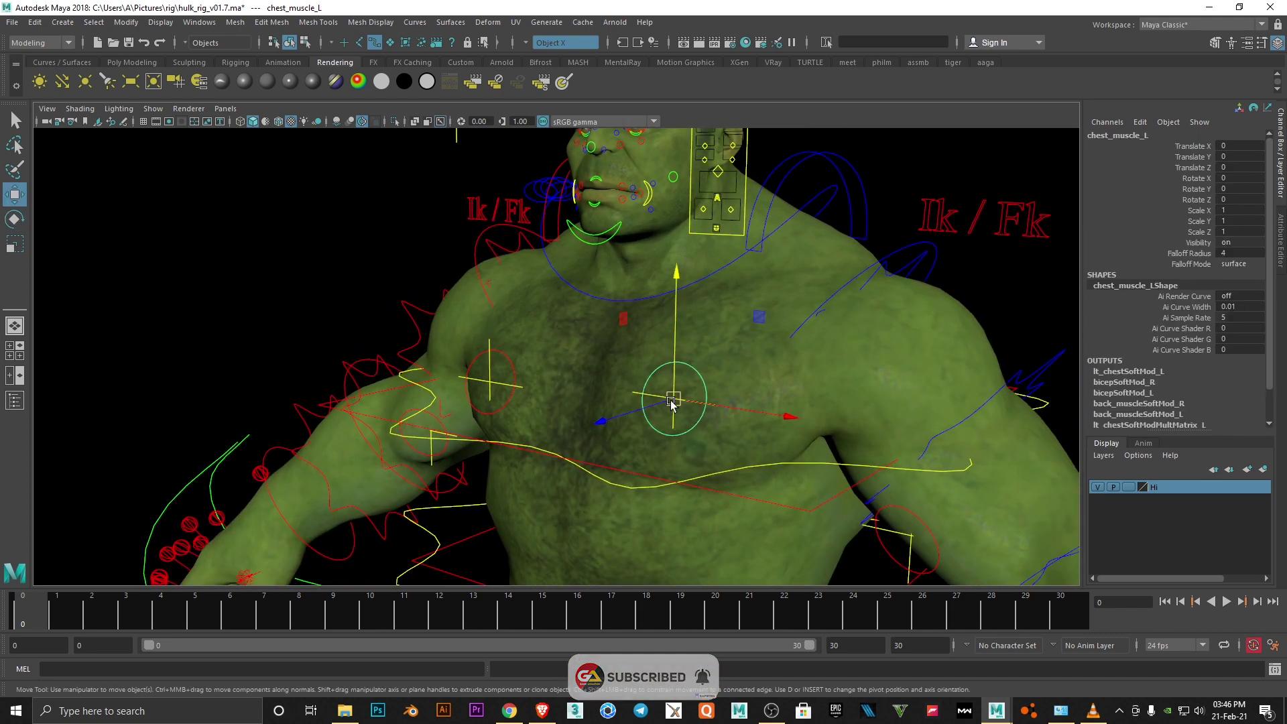
pyautogui.moveTo(671, 402); pyautogui.dragTo(639, 412)
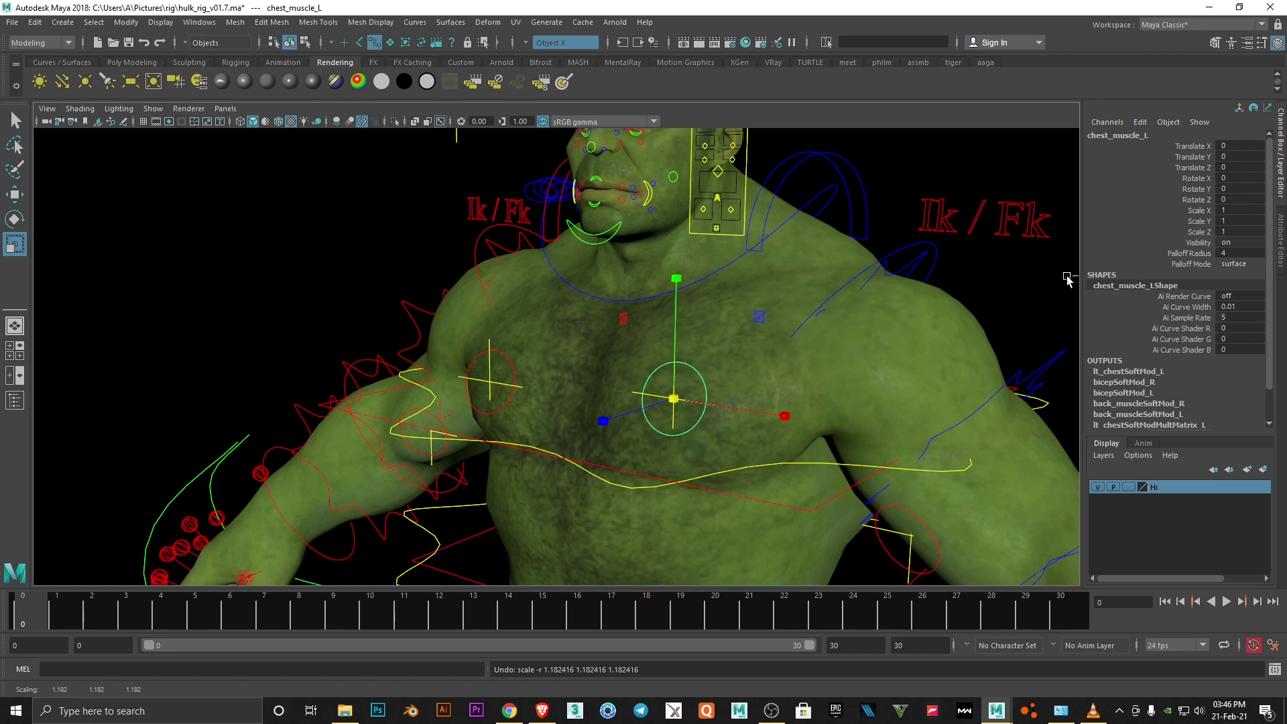
pyautogui.click(797, 320)
pyautogui.keyDown('alt'); pyautogui.moveTo(797, 320); pyautogui.dragTo(681, 373); pyautogui.keyUp('alt')
pyautogui.scroll(-2, 698, 336)
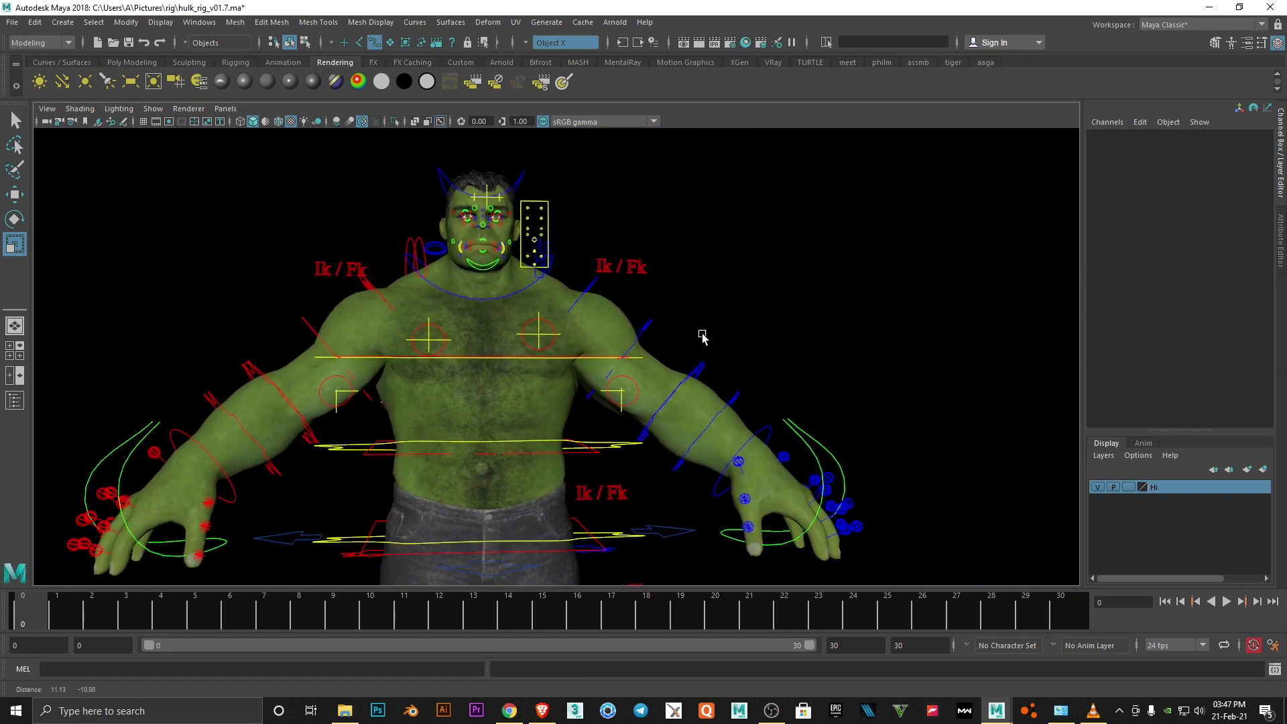
pyautogui.scroll(3, 797, 379)
# - Try a Cup adjustment on the Fingers_L control, then undo it
pyautogui.click(796, 379)
pyautogui.scroll(2, 738, 335)
pyautogui.scroll(3, 684, 293)
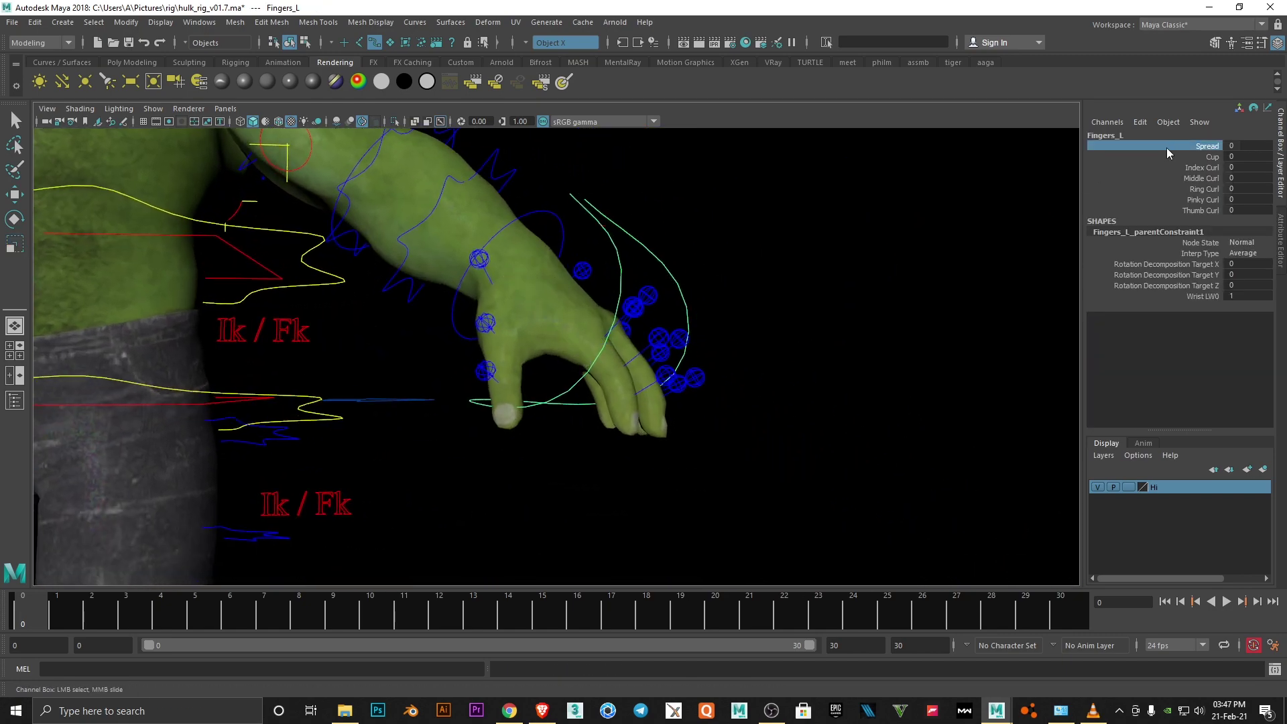
pyautogui.keyDown('alt'); pyautogui.moveTo(925, 295); pyautogui.dragTo(866, 321); pyautogui.keyUp('alt')
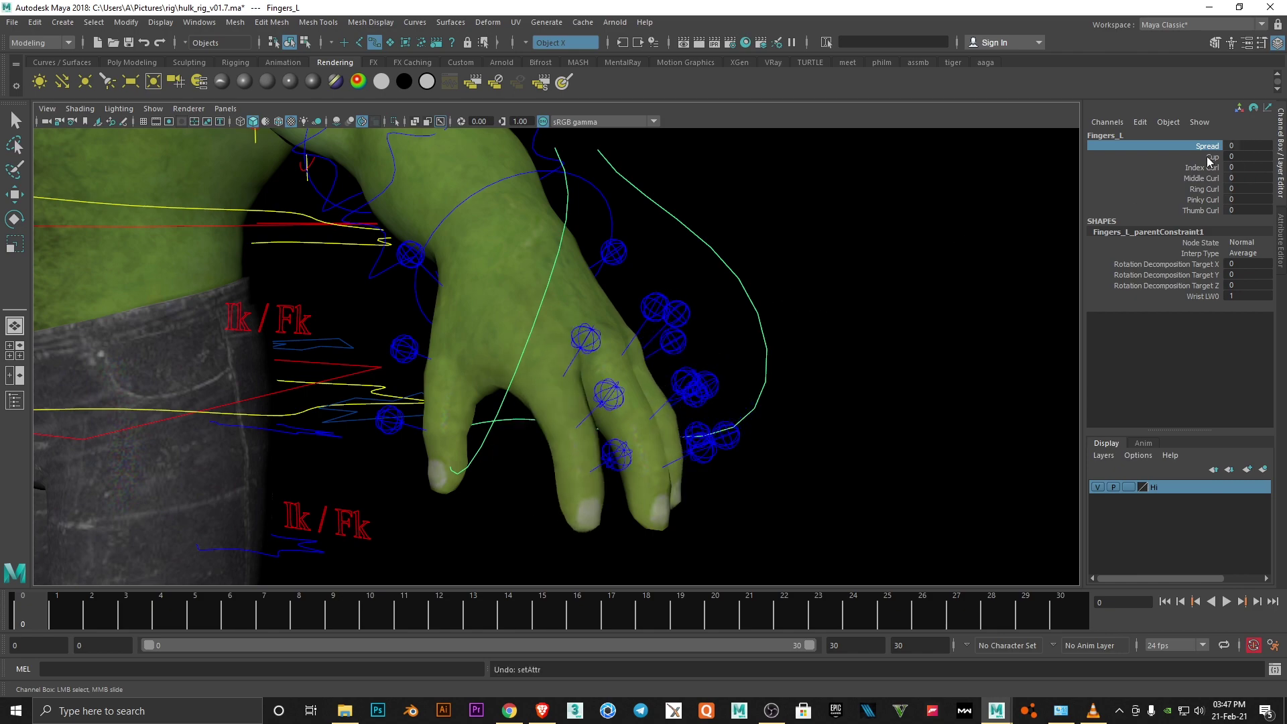
pyautogui.scroll(-5, 704, 275)
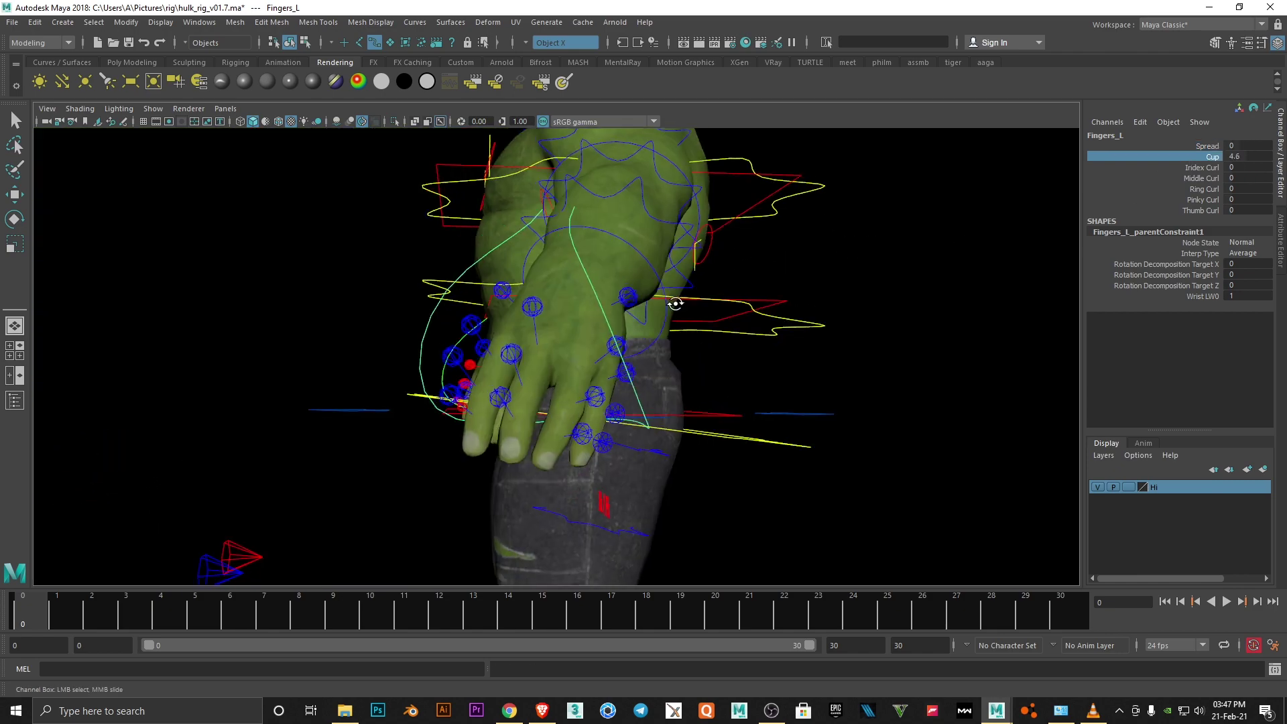
pyautogui.moveTo(675, 301)
pyautogui.keyDown('alt'); pyautogui.mouseDown()
pyautogui.moveTo(416, 192)
pyautogui.moveTo(663, 267)
pyautogui.mouseUp(); pyautogui.keyUp('alt')
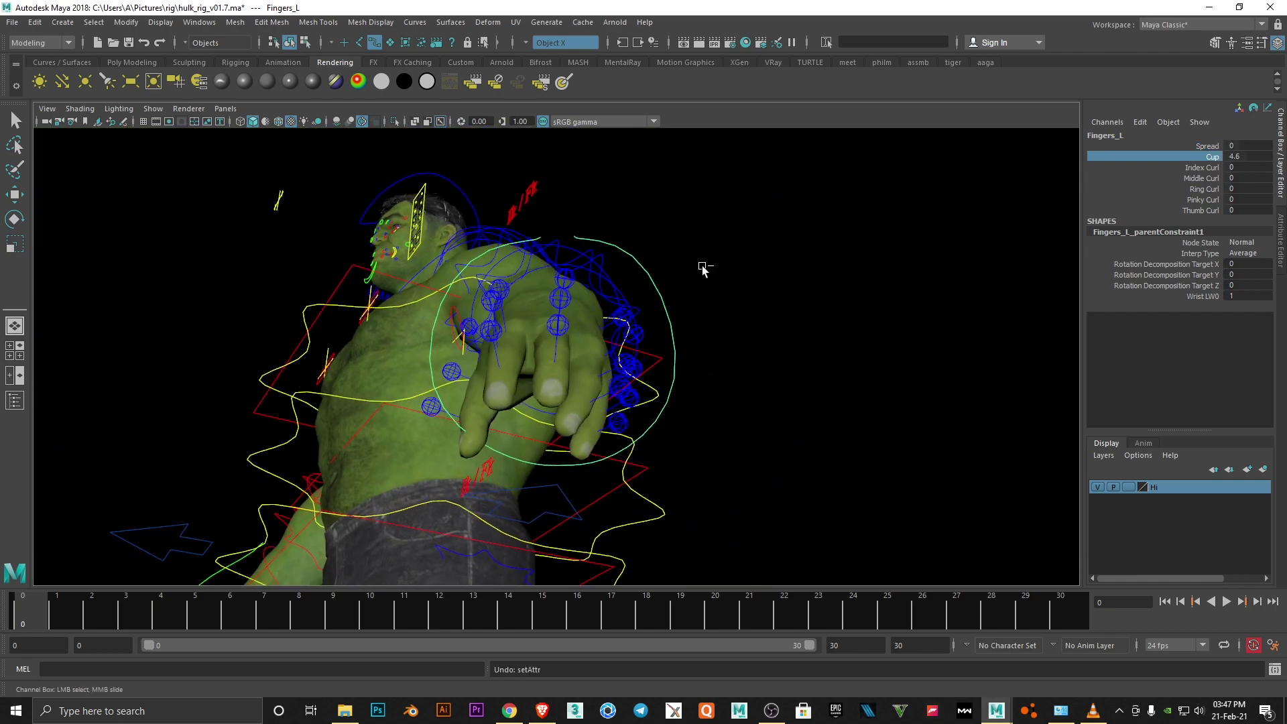
pyautogui.hotkey('ctrl', 'z')
pyautogui.hotkey('ctrl', 'z')
pyautogui.hotkey('ctrl', 'z')
# - Change the four finger Curl channels together, then undo the change
pyautogui.keyDown('shift'); pyautogui.click(1177, 199); pyautogui.keyUp('shift')
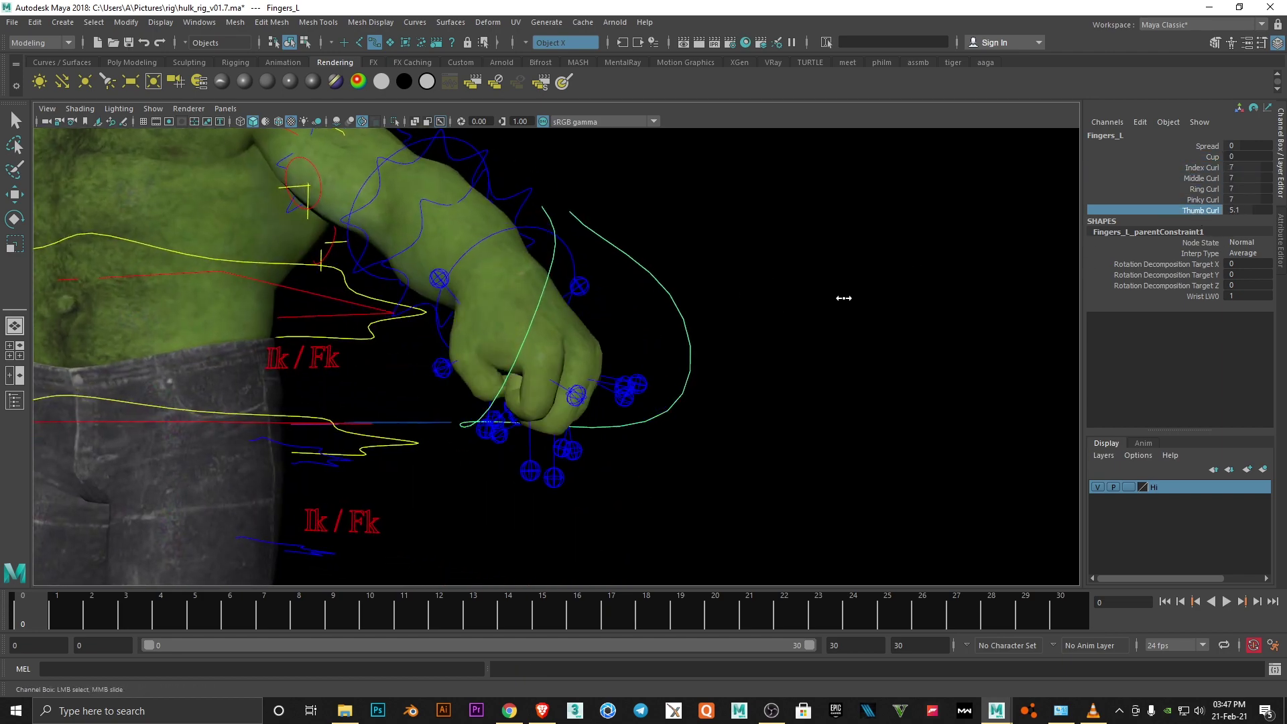
pyautogui.scroll(-3, 843, 298)
pyautogui.moveTo(802, 322)
pyautogui.keyDown('alt'); pyautogui.mouseDown()
pyautogui.moveTo(583, 330)
pyautogui.moveTo(581, 380)
pyautogui.moveTo(617, 335)
pyautogui.moveTo(702, 349)
pyautogui.mouseUp(); pyautogui.keyUp('alt')
pyautogui.hotkey('ctrl', 'z')
# - Bend the left index finger at its base with the Rotate tool
pyautogui.click(649, 322)
pyautogui.press('e')
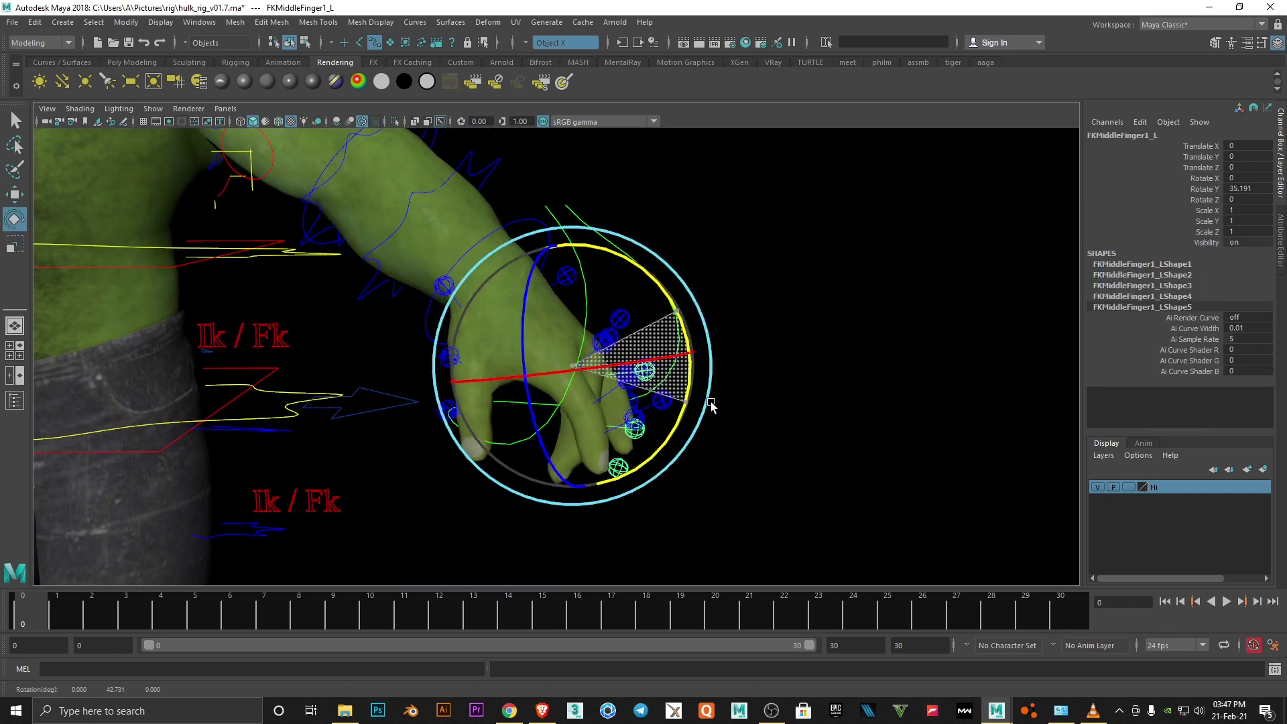
pyautogui.click(567, 275)
pyautogui.moveTo(603, 301)
pyautogui.keyDown('alt'); pyautogui.mouseDown()
pyautogui.moveTo(670, 335)
pyautogui.moveTo(709, 404)
pyautogui.mouseUp(); pyautogui.keyUp('alt')
pyautogui.click(698, 348)
pyautogui.moveTo(698, 348)
pyautogui.keyDown('alt'); pyautogui.mouseDown()
pyautogui.moveTo(712, 356)
pyautogui.moveTo(661, 455)
pyautogui.mouseUp(); pyautogui.keyUp('alt')
# - Select the index finger's middle joint, then bend the thumb tip inward
pyautogui.click(690, 383)
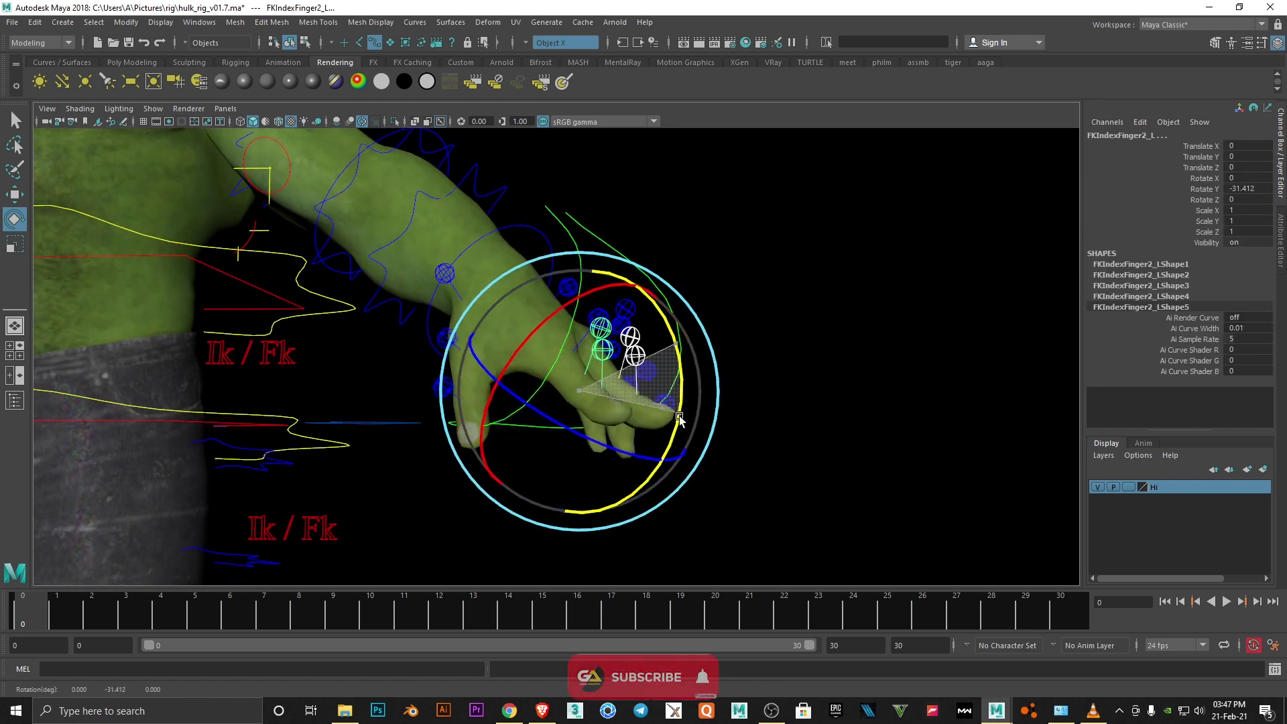
pyautogui.click(799, 353)
pyautogui.keyDown('alt'); pyautogui.moveTo(798, 354); pyautogui.dragTo(454, 423); pyautogui.keyUp('alt')
pyautogui.click(429, 376)
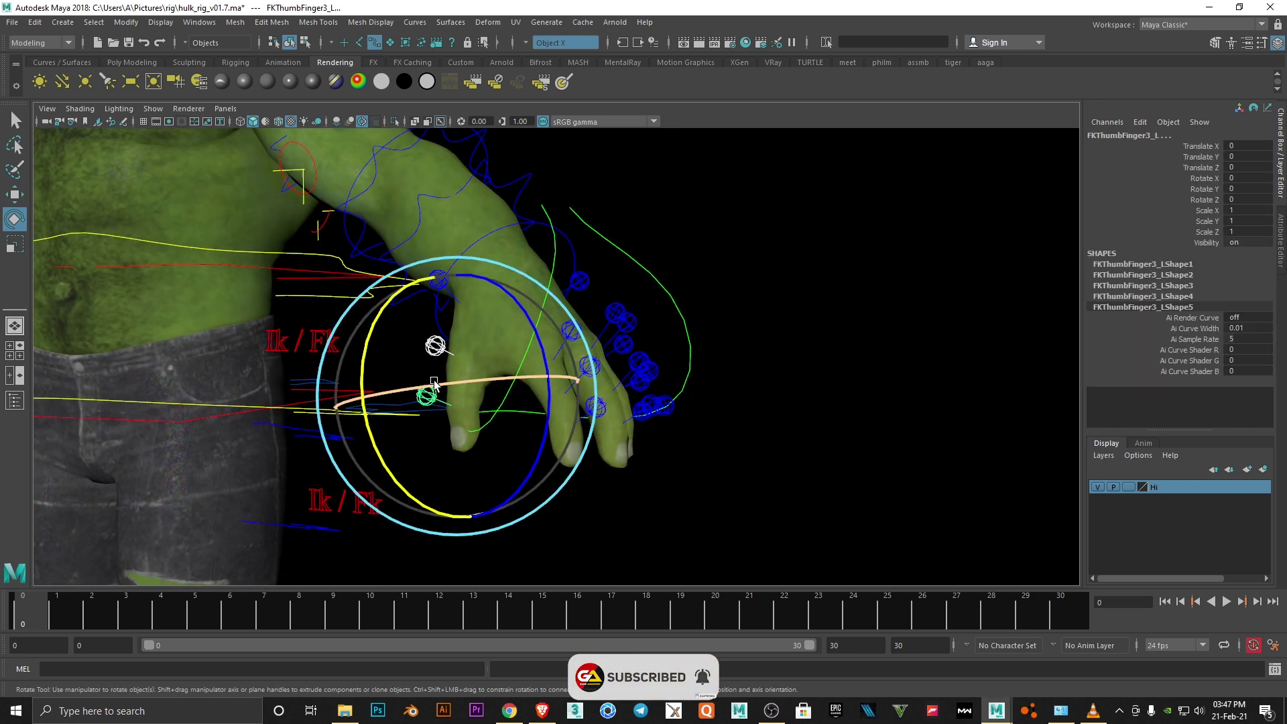
pyautogui.moveTo(366, 365)
pyautogui.mouseDown()
pyautogui.moveTo(350, 402)
pyautogui.moveTo(448, 396)
pyautogui.moveTo(704, 317)
pyautogui.mouseUp()
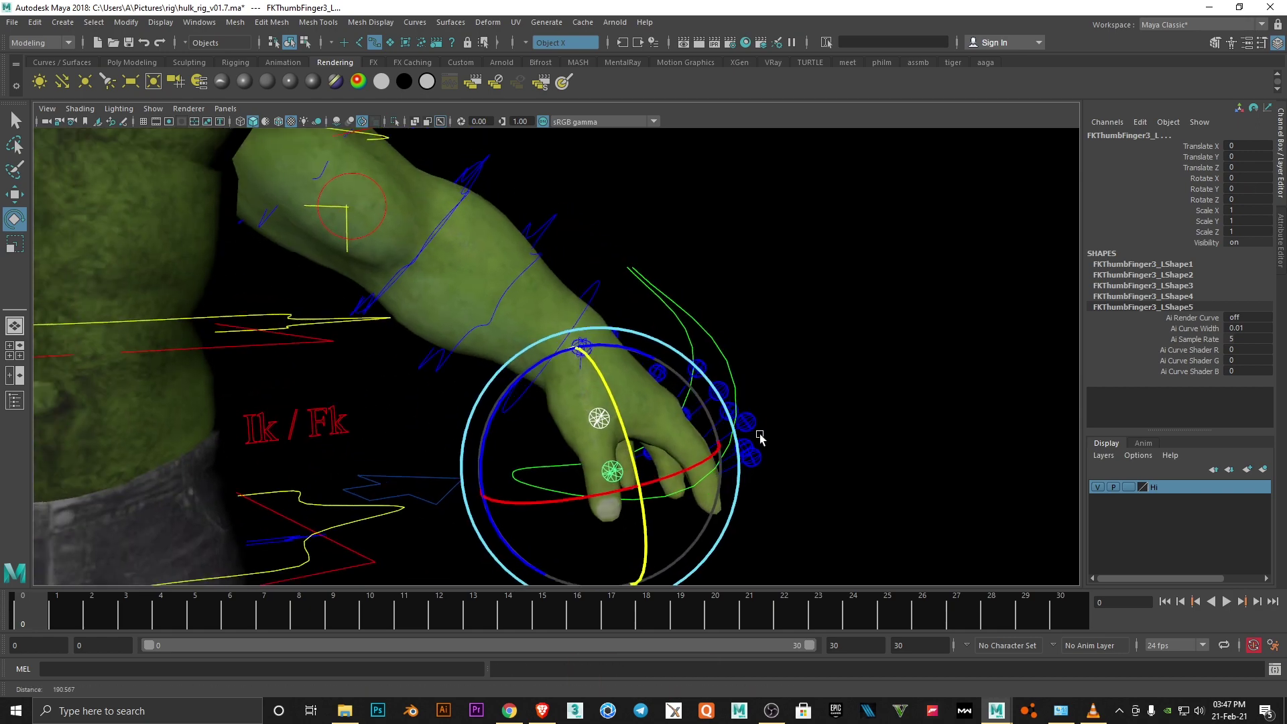
# - Bend the left forearm down at the elbow FK control, then undo it
pyautogui.scroll(2, 704, 317)
pyautogui.click(486, 176)
pyautogui.scroll(-3, 765, 356)
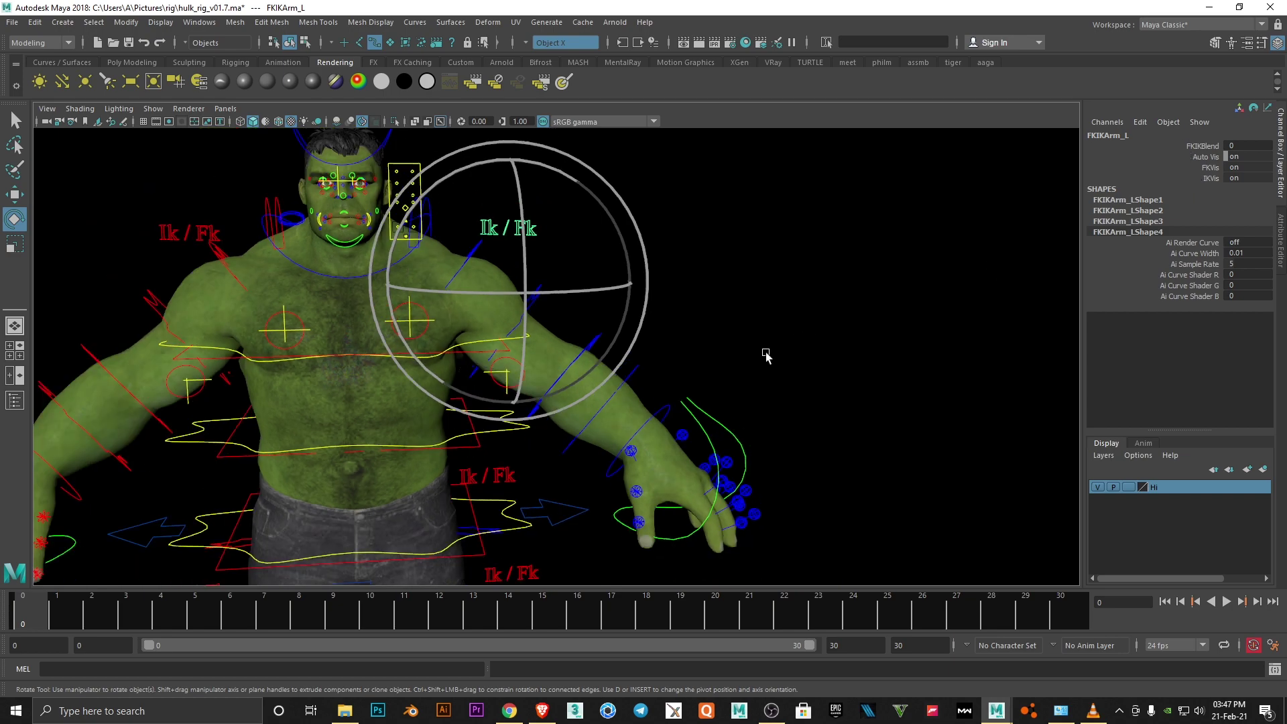
pyautogui.click(765, 357)
pyautogui.click(580, 349)
pyautogui.moveTo(527, 402)
pyautogui.mouseDown()
pyautogui.moveTo(814, 368)
pyautogui.moveTo(675, 437)
pyautogui.moveTo(604, 496)
pyautogui.moveTo(576, 484)
pyautogui.mouseUp()
pyautogui.hotkey('ctrl', 'z')
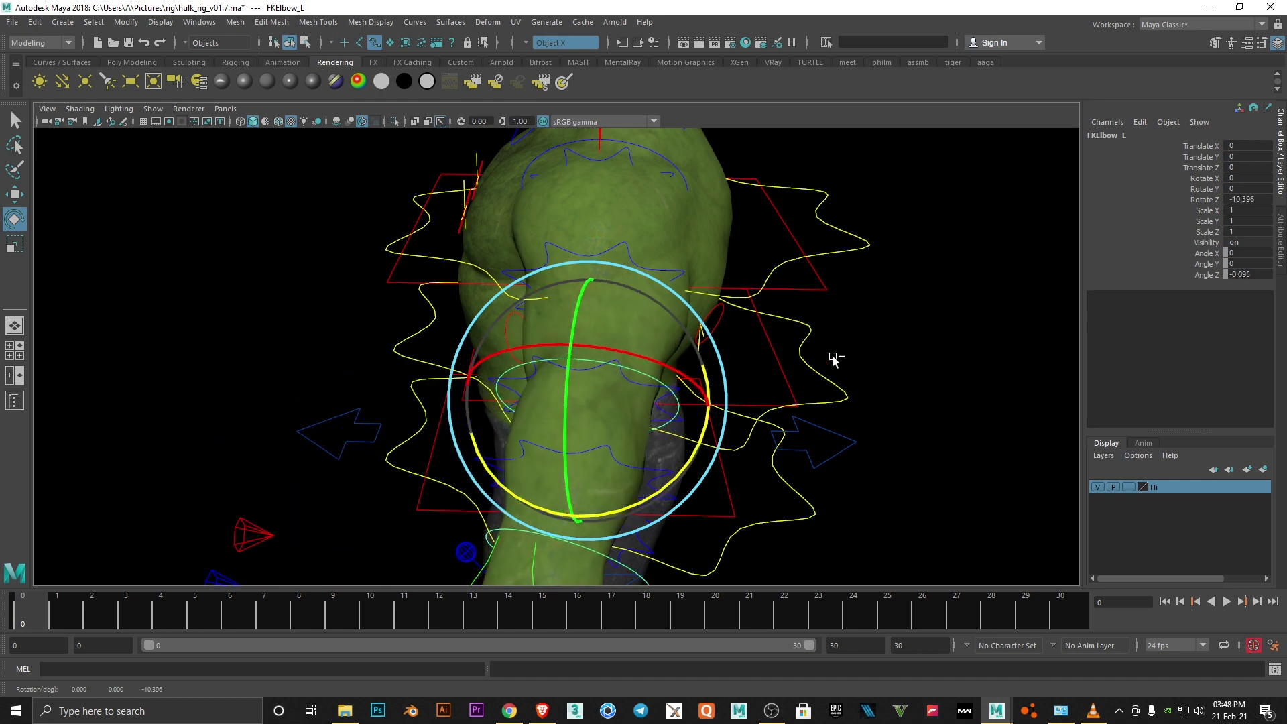
# - Swing the left arm at the shoulder FK control, then clear the selection
pyautogui.click(667, 158)
pyautogui.scroll(-5, 718, 310)
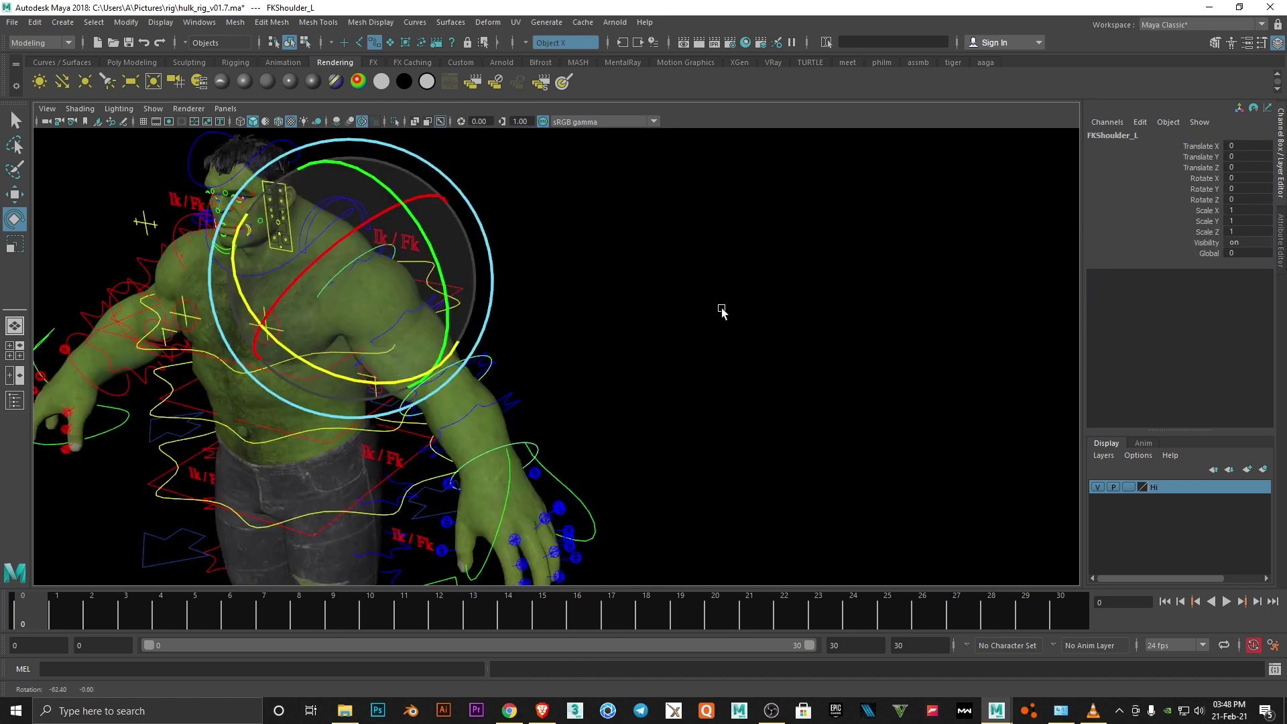
pyautogui.keyDown('alt'); pyautogui.moveTo(718, 311); pyautogui.dragTo(627, 224); pyautogui.keyUp('alt')
pyautogui.moveTo(638, 302)
pyautogui.mouseDown()
pyautogui.moveTo(627, 249)
pyautogui.moveTo(660, 282)
pyautogui.moveTo(744, 264)
pyautogui.moveTo(585, 250)
pyautogui.mouseUp()
pyautogui.click(543, 223)
pyautogui.click(585, 250)
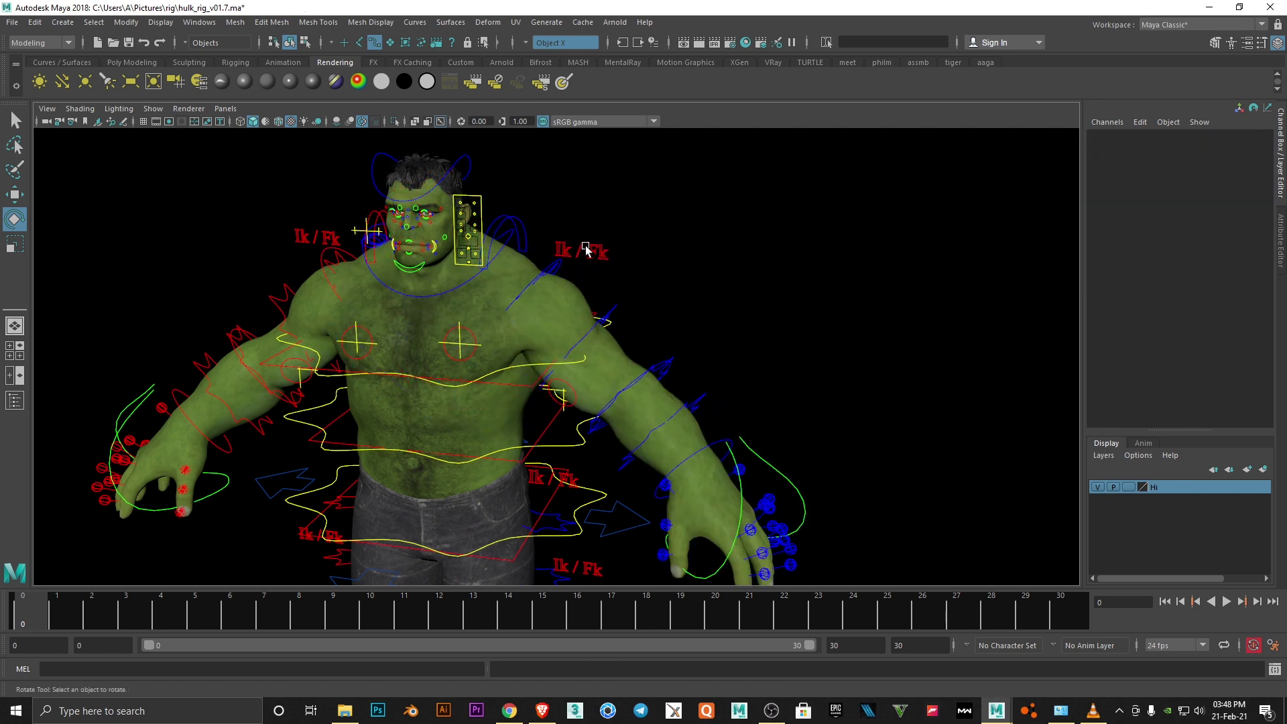
# - Switch the left arm fully to IK and raise the IKArm_L hand control
pyautogui.click(1202, 146)
pyautogui.moveTo(737, 301); pyautogui.dragTo(756, 315, button='middle')
pyautogui.scroll(3, 695, 414)
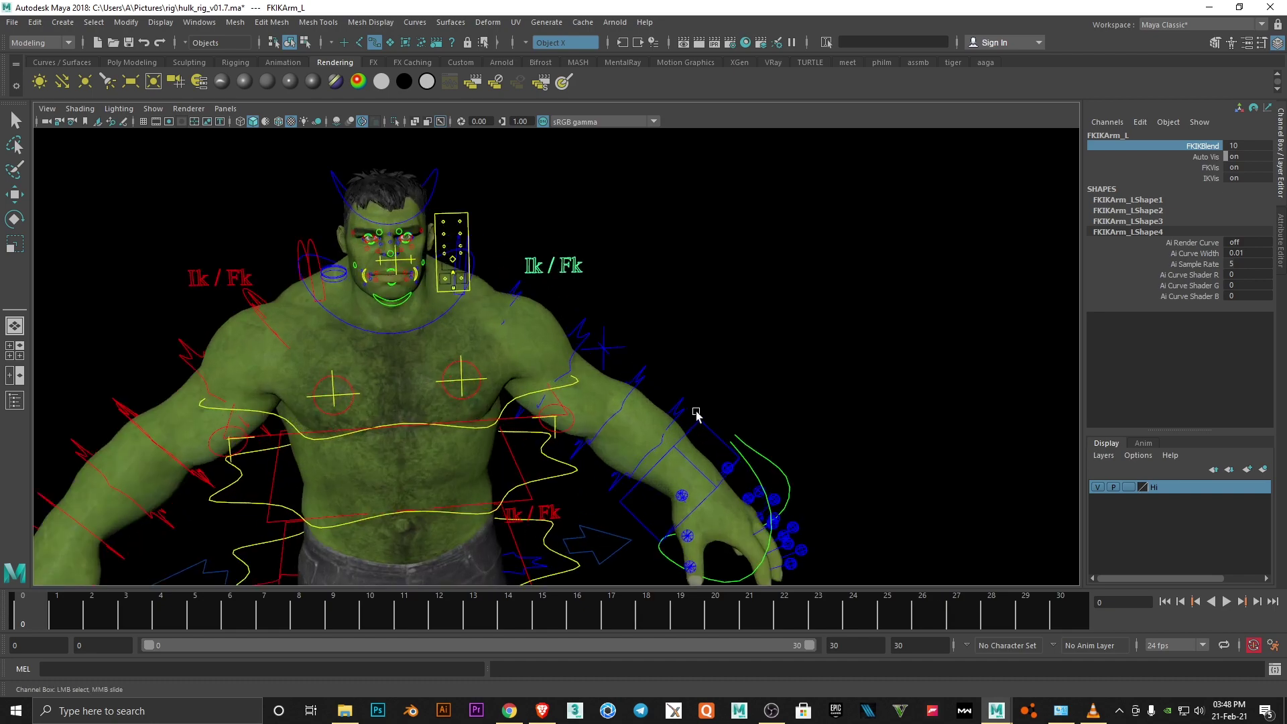
pyautogui.click(660, 382)
pyautogui.press('w')
pyautogui.moveTo(661, 376)
pyautogui.mouseDown()
pyautogui.moveTo(643, 287)
pyautogui.moveTo(597, 453)
pyautogui.moveTo(644, 443)
pyautogui.moveTo(492, 406)
pyautogui.moveTo(670, 429)
pyautogui.moveTo(523, 355)
pyautogui.mouseUp()
# - Rotate the IKArm_L hand control, then undo the rotation
pyautogui.press('e')
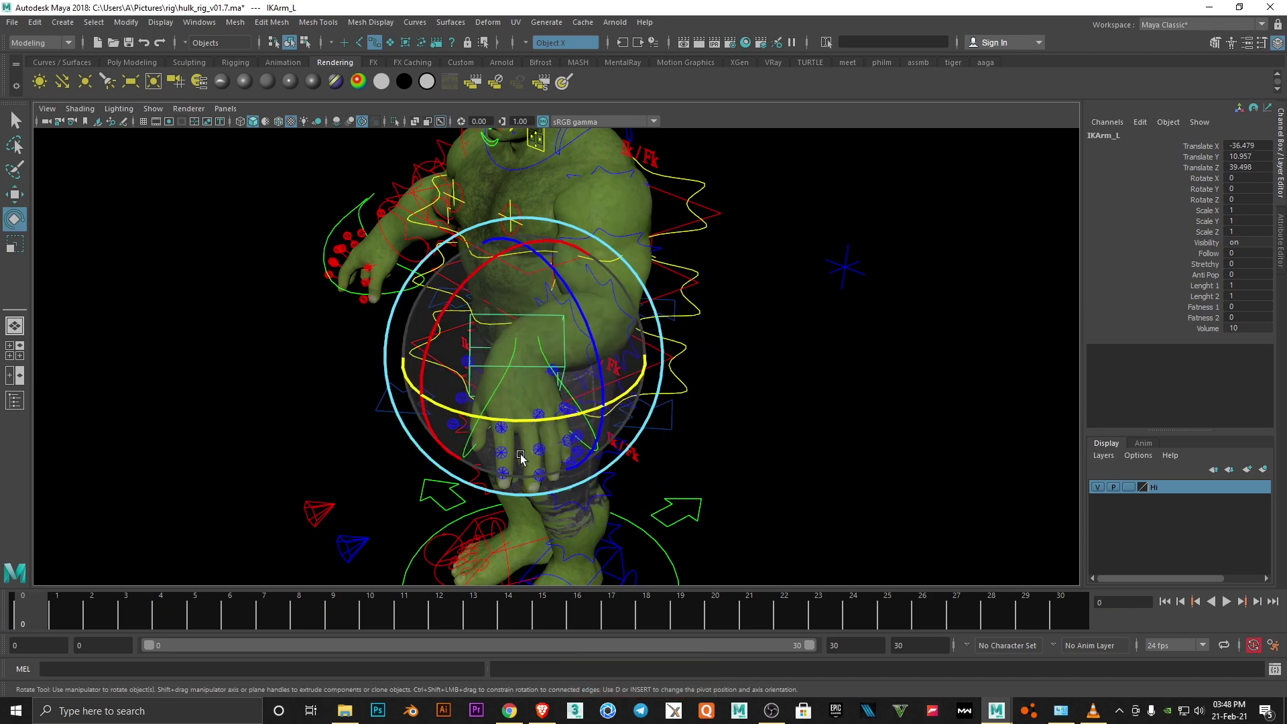
pyautogui.keyDown('alt'); pyautogui.moveTo(522, 456); pyautogui.dragTo(509, 429); pyautogui.keyUp('alt')
pyautogui.moveTo(509, 376); pyautogui.dragTo(482, 436)
pyautogui.moveTo(483, 436)
pyautogui.keyDown('alt'); pyautogui.mouseDown(button='right')
pyautogui.moveTo(589, 421)
pyautogui.moveTo(604, 376)
pyautogui.mouseUp(button='right'); pyautogui.keyUp('alt')
pyautogui.hotkey('ctrl', 'z')
# - Return the PoleArm_L pole control to its rest position
pyautogui.moveTo(603, 375)
pyautogui.keyDown('alt'); pyautogui.mouseDown()
pyautogui.moveTo(709, 388)
pyautogui.moveTo(888, 327)
pyautogui.mouseUp(); pyautogui.keyUp('alt')
pyautogui.click(888, 327)
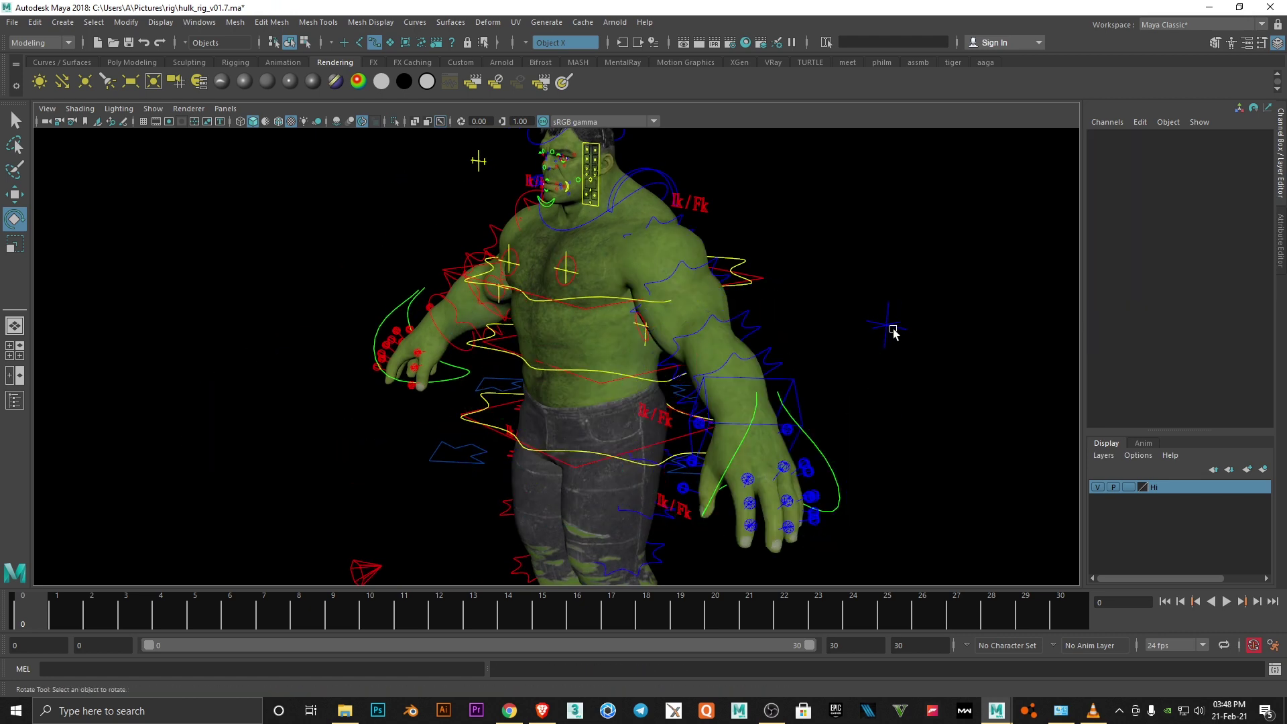
pyautogui.press('w')
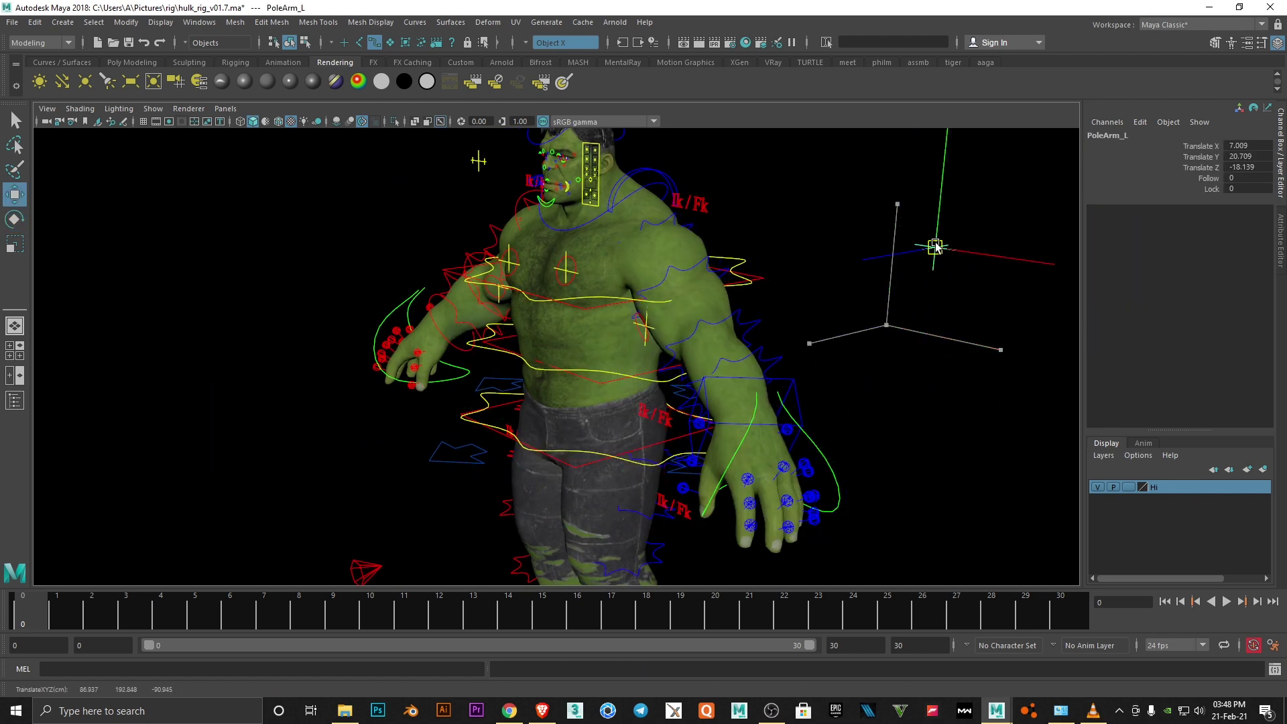
pyautogui.hotkey('ctrl', 'z')
# - Turn the FKNeck_M control sideways, then undo so the neck stays unrotated
pyautogui.moveTo(936, 247)
pyautogui.keyDown('alt'); pyautogui.mouseDown()
pyautogui.moveTo(638, 388)
pyautogui.moveTo(681, 422)
pyautogui.mouseUp(); pyautogui.keyUp('alt')
pyautogui.keyDown('alt'); pyautogui.moveTo(681, 422); pyautogui.dragTo(650, 468, button='right'); pyautogui.keyUp('alt')
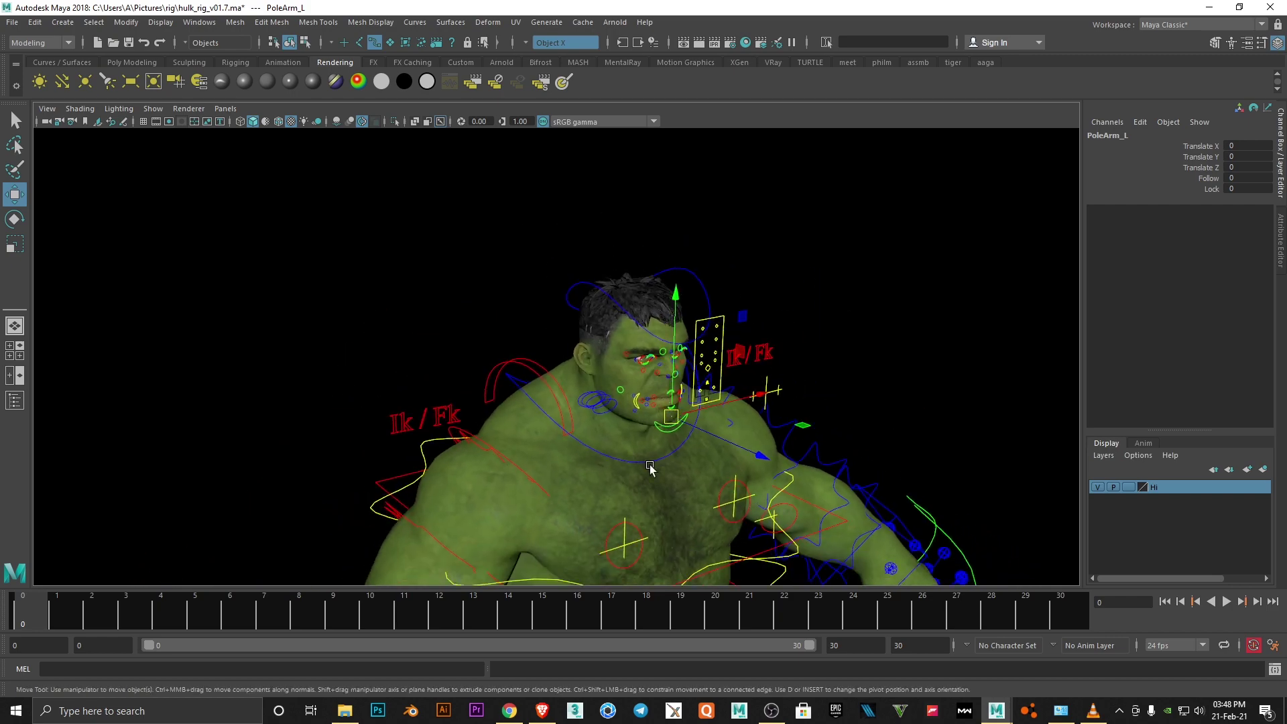
pyautogui.keyDown('alt'); pyautogui.moveTo(650, 467); pyautogui.dragTo(615, 322, button='middle'); pyautogui.keyUp('alt')
pyautogui.click(563, 191)
pyautogui.press('e')
pyautogui.moveTo(563, 191)
pyautogui.mouseDown()
pyautogui.moveTo(505, 192)
pyautogui.moveTo(607, 176)
pyautogui.moveTo(671, 271)
pyautogui.mouseUp()
pyautogui.hotkey('ctrl', 'z')
pyautogui.keyDown('alt'); pyautogui.moveTo(670, 271); pyautogui.dragTo(683, 307, button='right'); pyautogui.keyUp('alt')
pyautogui.moveTo(683, 307)
pyautogui.keyDown('alt'); pyautogui.mouseDown()
pyautogui.moveTo(654, 333)
pyautogui.moveTo(602, 243)
pyautogui.moveTo(701, 249)
pyautogui.mouseUp(); pyautogui.keyUp('alt')
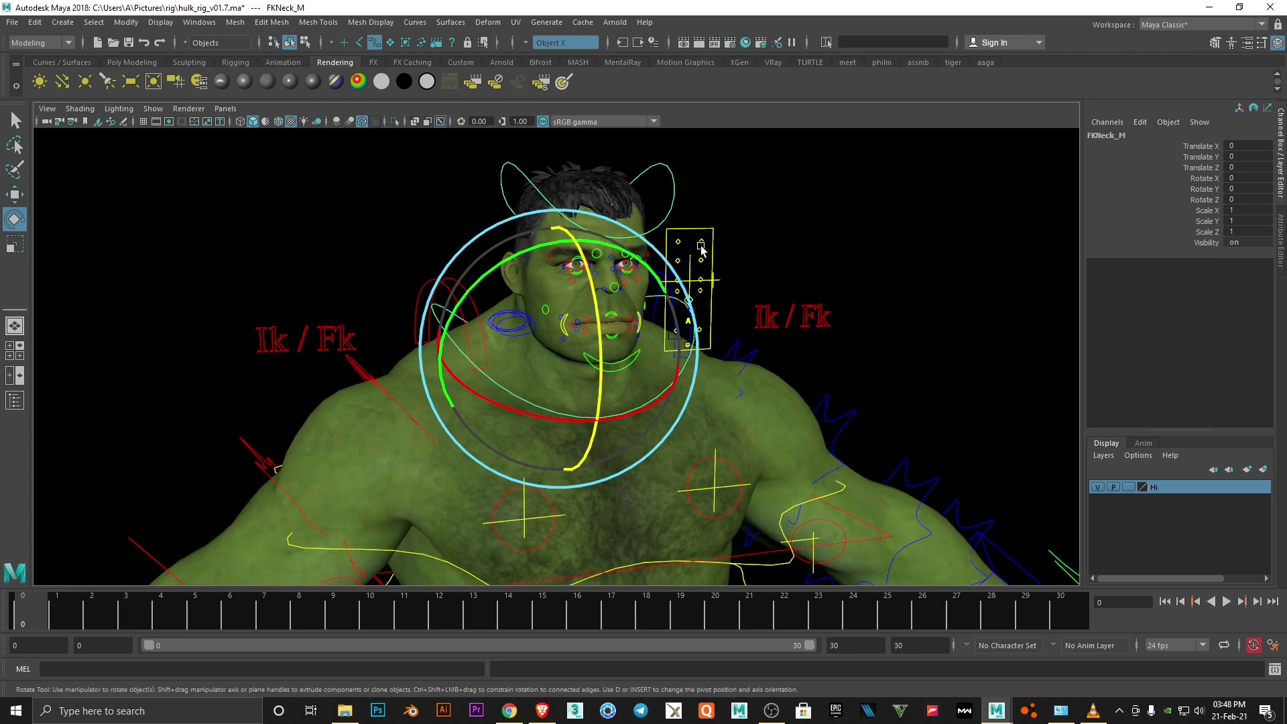
# - Move the bicep_L muscle control with the Move tool and check its move settings
pyautogui.keyDown('alt'); pyautogui.moveTo(701, 249); pyautogui.dragTo(761, 267, button='right'); pyautogui.keyUp('alt')
pyautogui.click(762, 268)
pyautogui.moveTo(761, 267)
pyautogui.keyDown('alt'); pyautogui.mouseDown()
pyautogui.moveTo(771, 422)
pyautogui.moveTo(720, 348)
pyautogui.moveTo(737, 346)
pyautogui.mouseUp(); pyautogui.keyUp('alt')
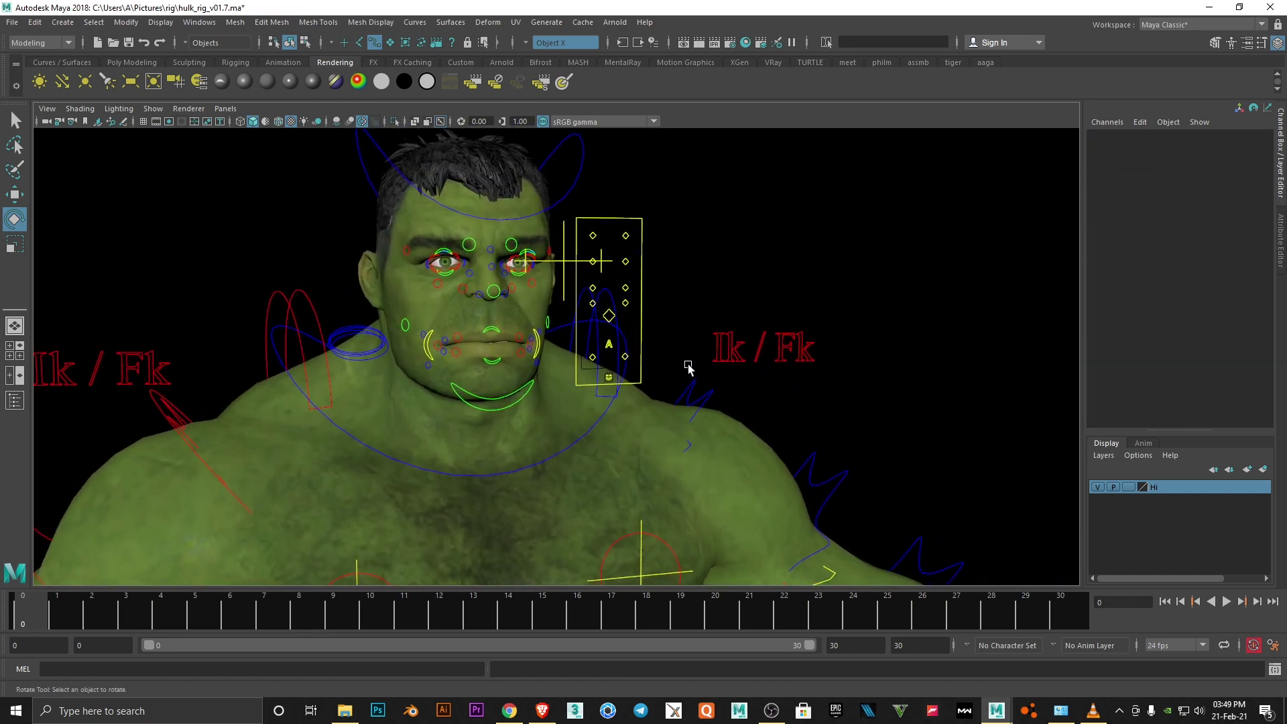
pyautogui.keyDown('alt'); pyautogui.moveTo(737, 346); pyautogui.dragTo(752, 341, button='right'); pyautogui.keyUp('alt')
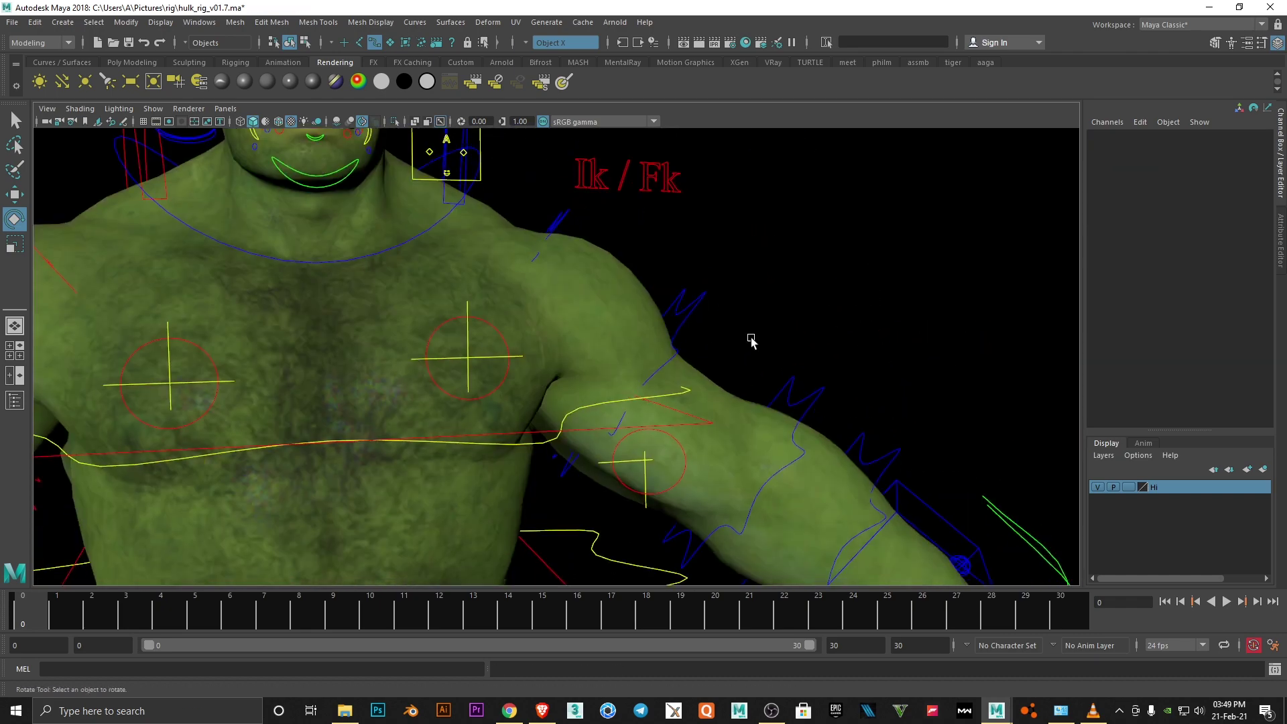
pyautogui.keyDown('alt'); pyautogui.moveTo(752, 342); pyautogui.dragTo(546, 336); pyautogui.keyUp('alt')
pyautogui.click(589, 367)
pyautogui.keyDown('alt'); pyautogui.moveTo(588, 367); pyautogui.dragTo(525, 353, button='right'); pyautogui.keyUp('alt')
pyautogui.press('w')
pyautogui.click(543, 339)
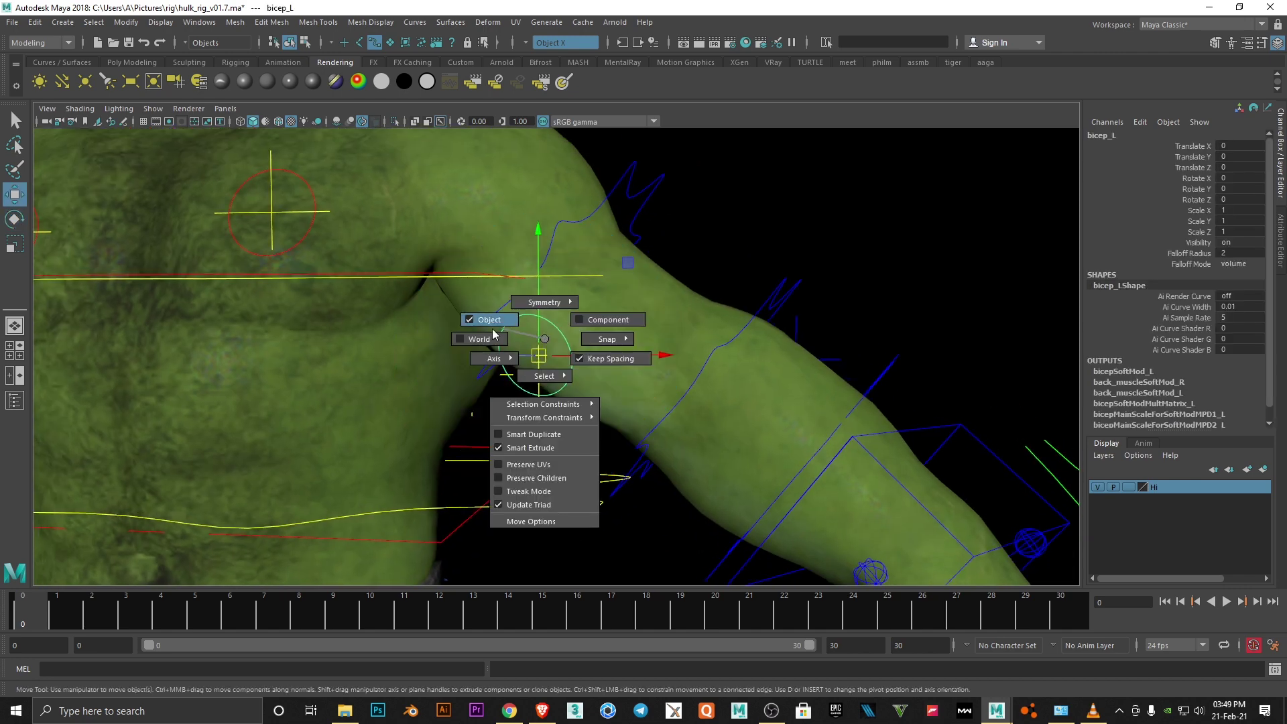
# - Undo the bicep_L move so its translate returns to 0, then frame the face
pyautogui.keyDown('alt'); pyautogui.moveTo(483, 326); pyautogui.dragTo(360, 389); pyautogui.keyUp('alt')
pyautogui.moveTo(359, 389)
pyautogui.keyDown('alt'); pyautogui.mouseDown(button='right')
pyautogui.moveTo(579, 348)
pyautogui.moveTo(556, 446)
pyautogui.mouseUp(button='right'); pyautogui.keyUp('alt')
pyautogui.hotkey('ctrl', 'z')
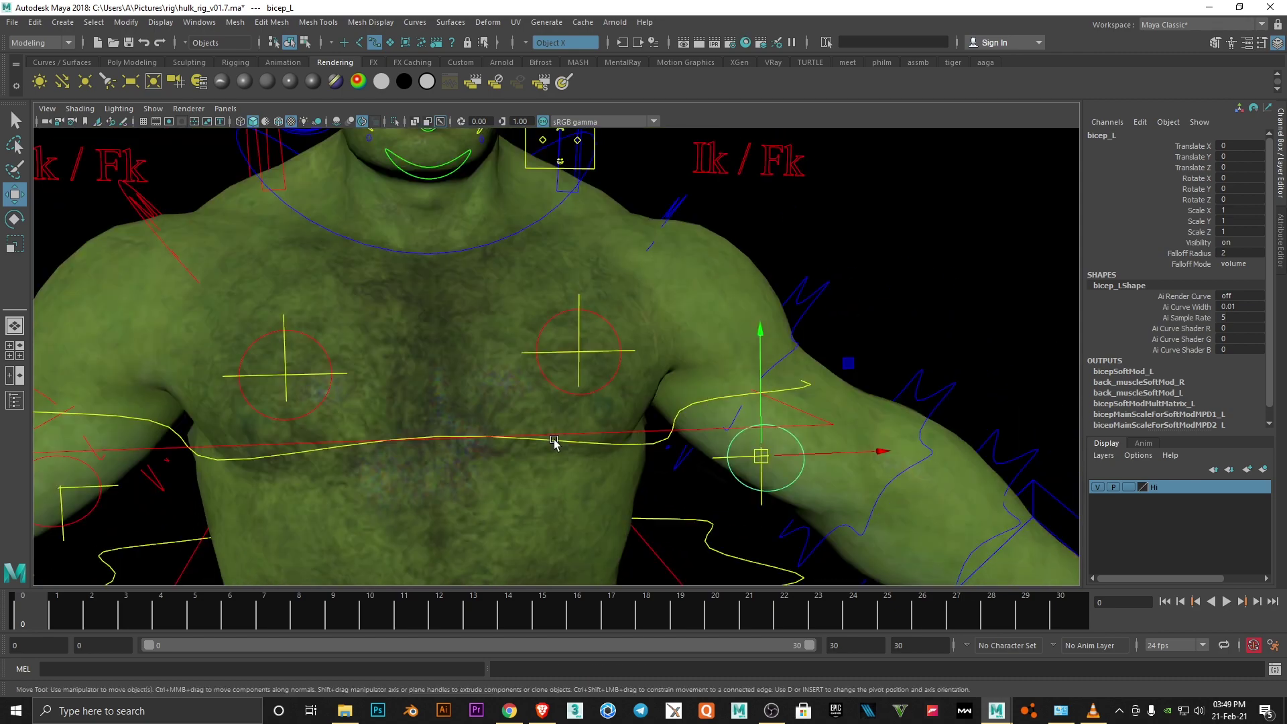
pyautogui.keyDown('alt'); pyautogui.moveTo(555, 445); pyautogui.dragTo(578, 325, button='middle'); pyautogui.keyUp('alt')
pyautogui.keyDown('alt'); pyautogui.moveTo(578, 325); pyautogui.dragTo(676, 431, button='right'); pyautogui.keyUp('alt')
pyautogui.click(676, 431)
# - Slide the ctrlBox face board along X so it sits right of the head
pyautogui.keyDown('alt'); pyautogui.moveTo(676, 431); pyautogui.dragTo(655, 397); pyautogui.keyUp('alt')
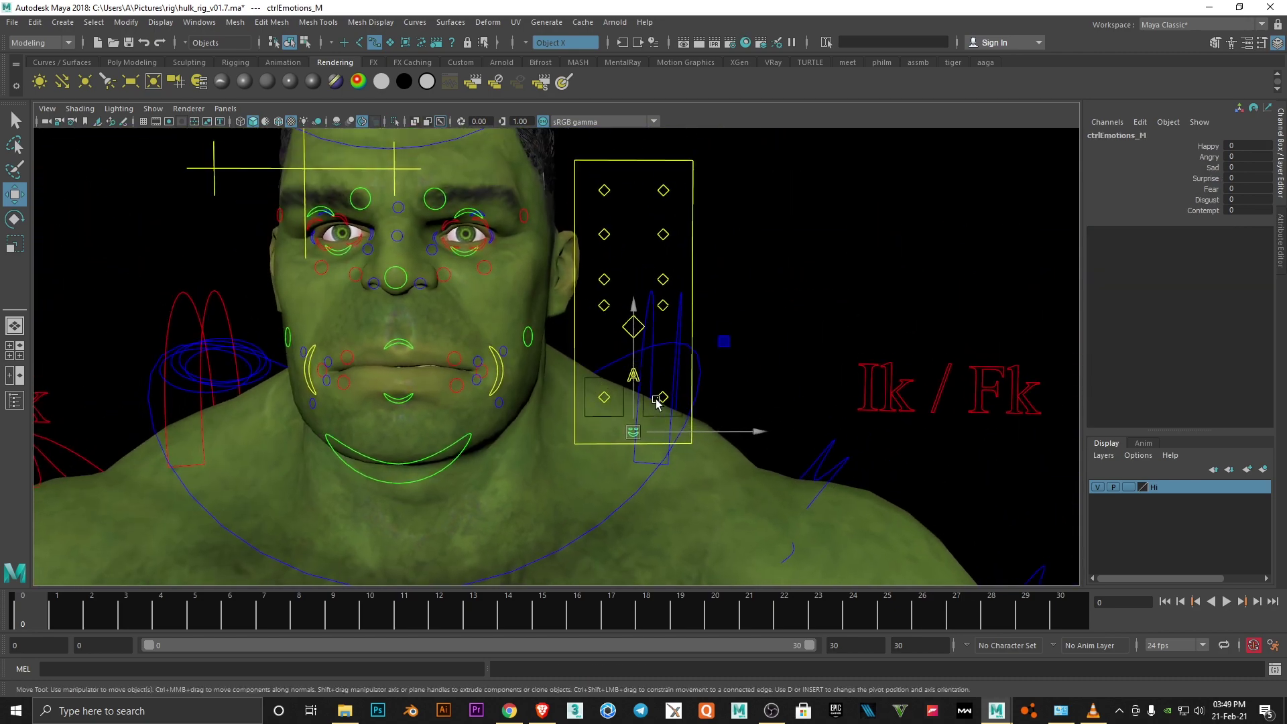
pyautogui.click(684, 299)
pyautogui.moveTo(684, 299); pyautogui.dragTo(858, 275)
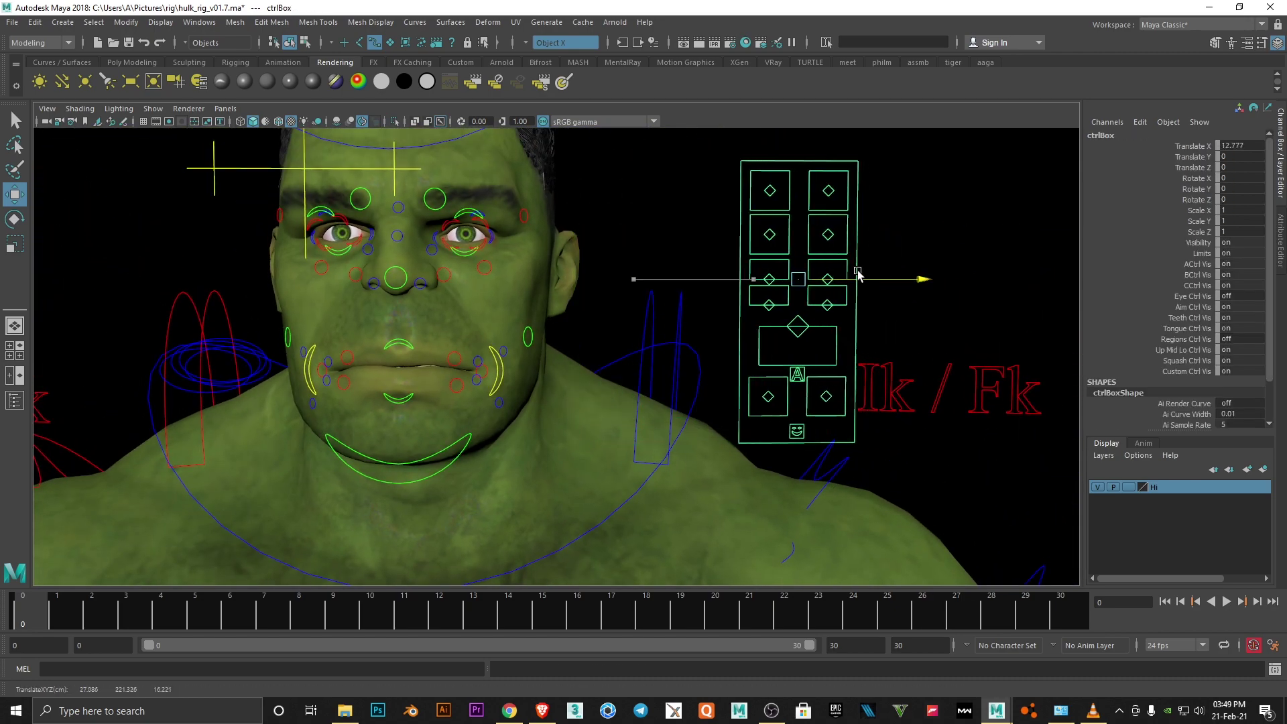
pyautogui.click(939, 250)
pyautogui.click(754, 322)
pyautogui.moveTo(754, 321)
pyautogui.keyDown('alt'); pyautogui.mouseDown()
pyautogui.moveTo(735, 347)
pyautogui.moveTo(744, 375)
pyautogui.mouseUp(); pyautogui.keyUp('alt')
# - Preview the Aaa and other phoneme shapes on ctrlPhonemes_M, undoing each back to 0
pyautogui.click(1189, 147)
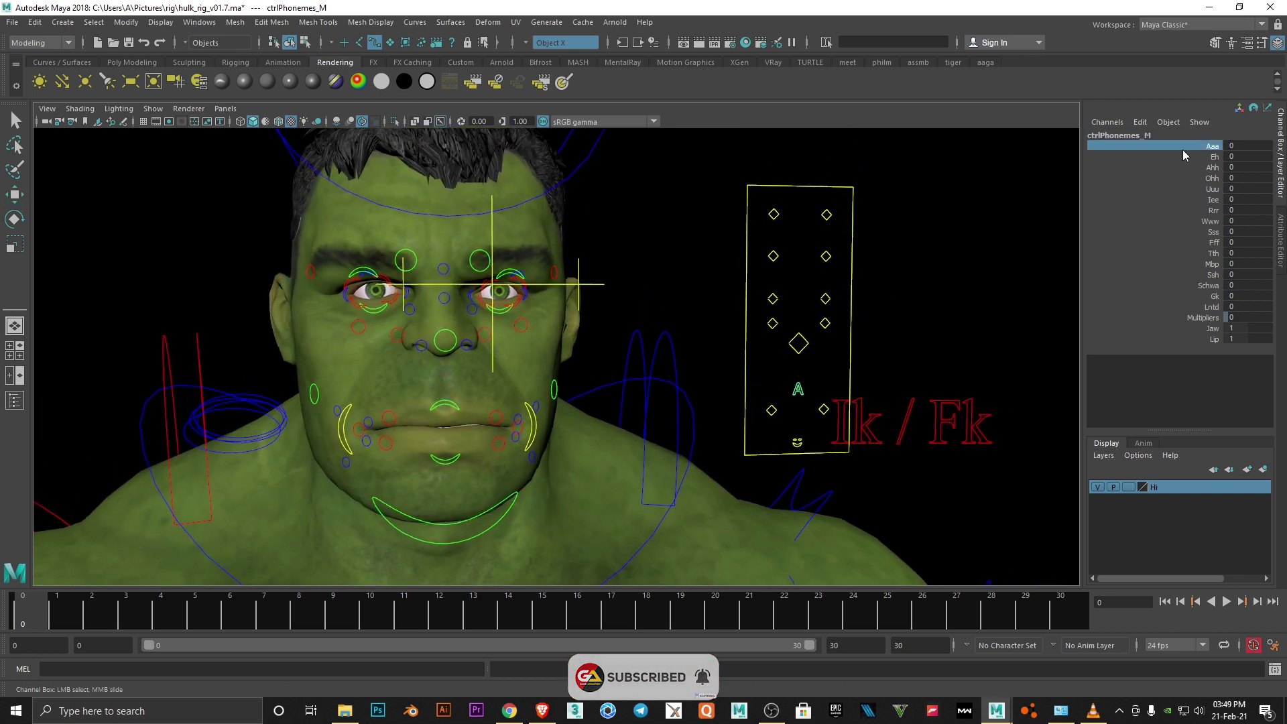
pyautogui.moveTo(644, 249)
pyautogui.mouseDown(button='middle')
pyautogui.moveTo(690, 247)
pyautogui.moveTo(657, 245)
pyautogui.mouseUp(button='middle')
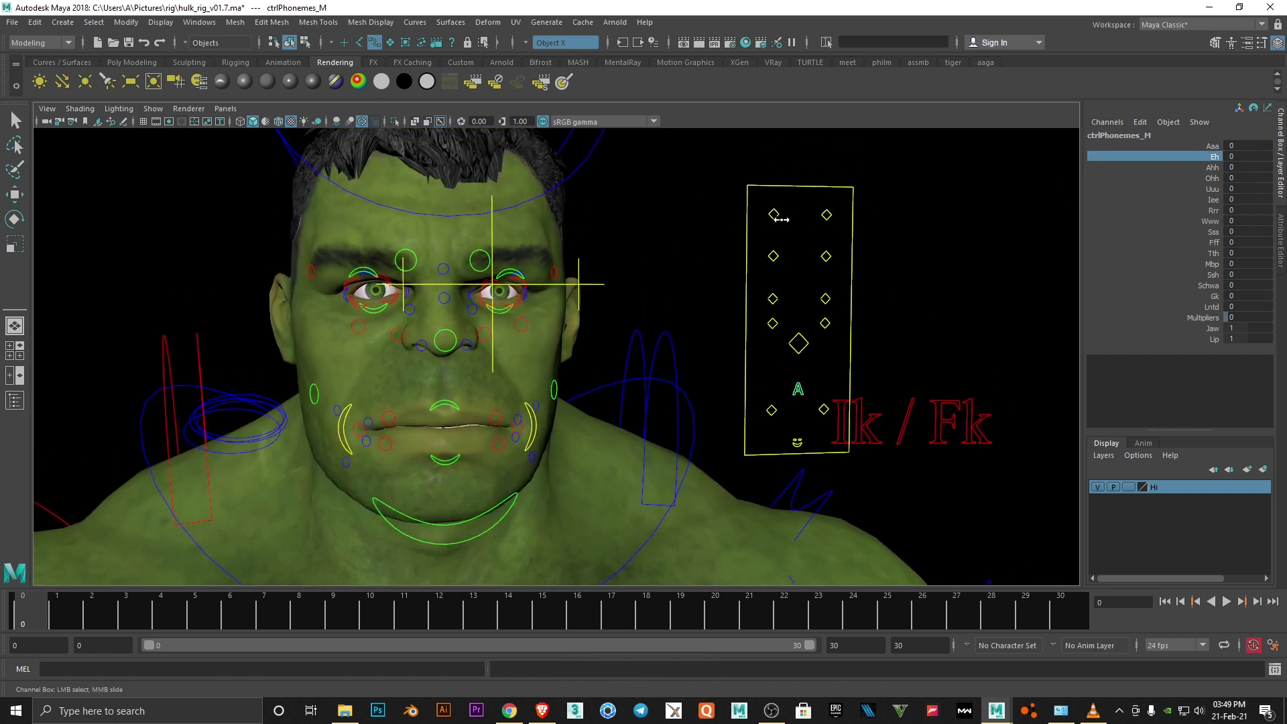
pyautogui.hotkey('ctrl', 'z')
pyautogui.click(1188, 221)
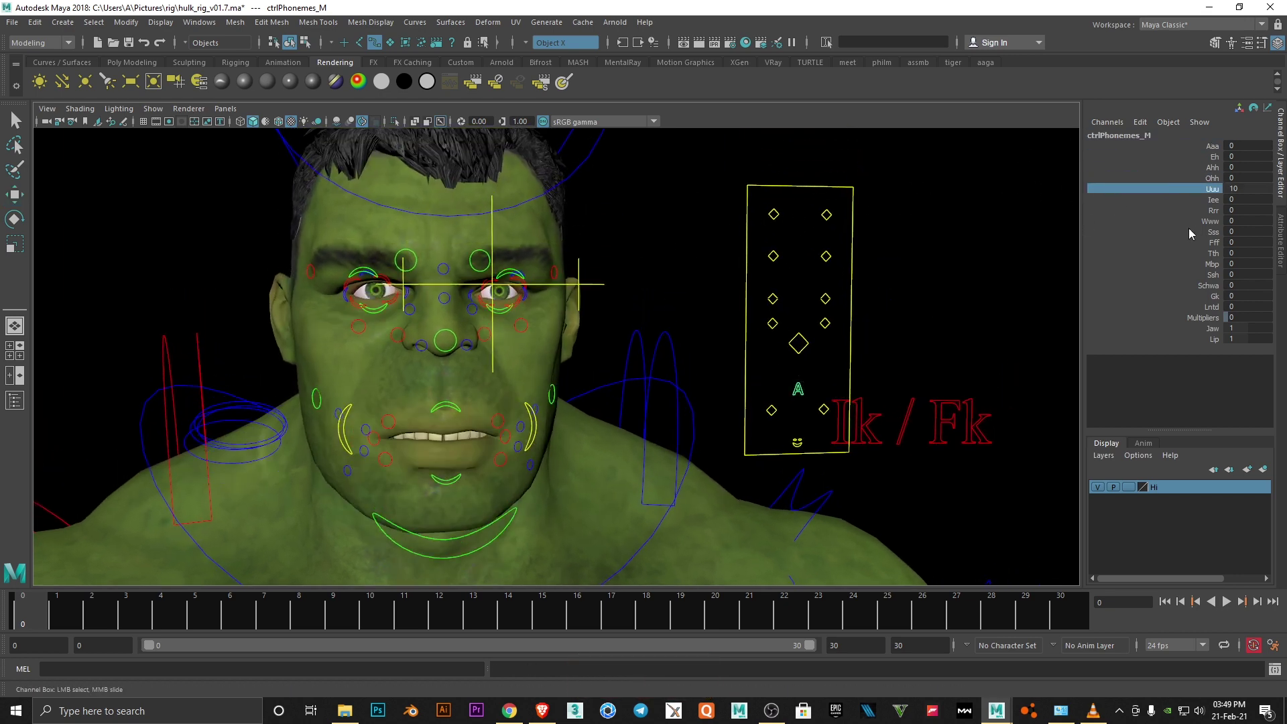
pyautogui.moveTo(1194, 220); pyautogui.dragTo(1108, 251, button='middle')
pyautogui.hotkey('ctrl', 'z')
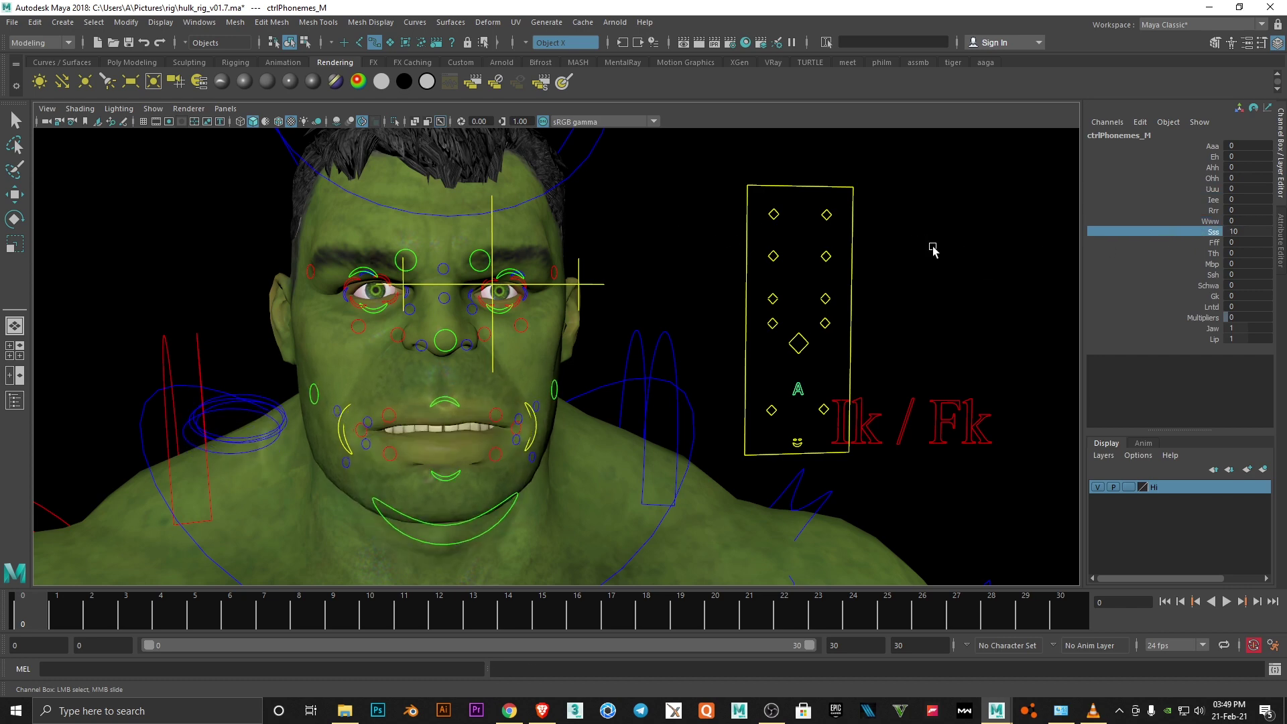
pyautogui.click(1205, 253)
pyautogui.moveTo(1205, 252)
pyautogui.mouseDown(button='middle')
pyautogui.moveTo(925, 252)
pyautogui.moveTo(1227, 270)
pyautogui.mouseUp(button='middle')
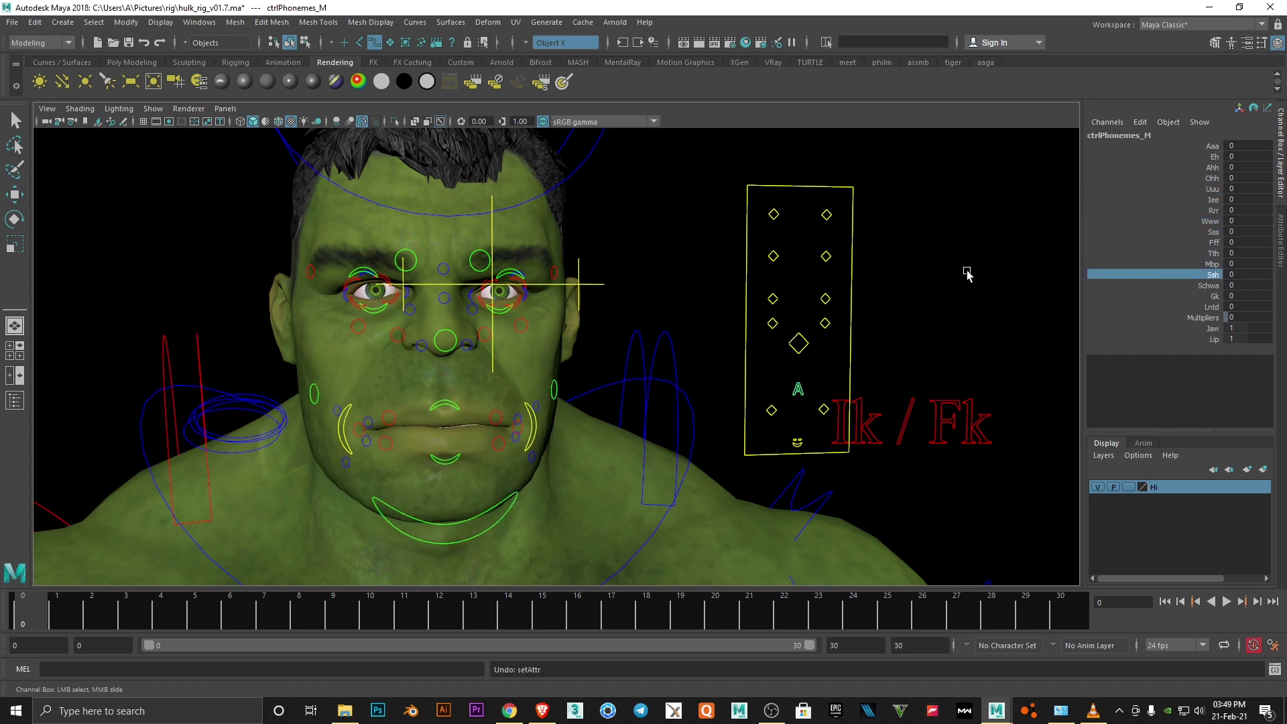
# - Preview the Angry and Surprise emotions on ctrlEmotions_M, returning each to 0
pyautogui.click(796, 439)
pyautogui.press('w')
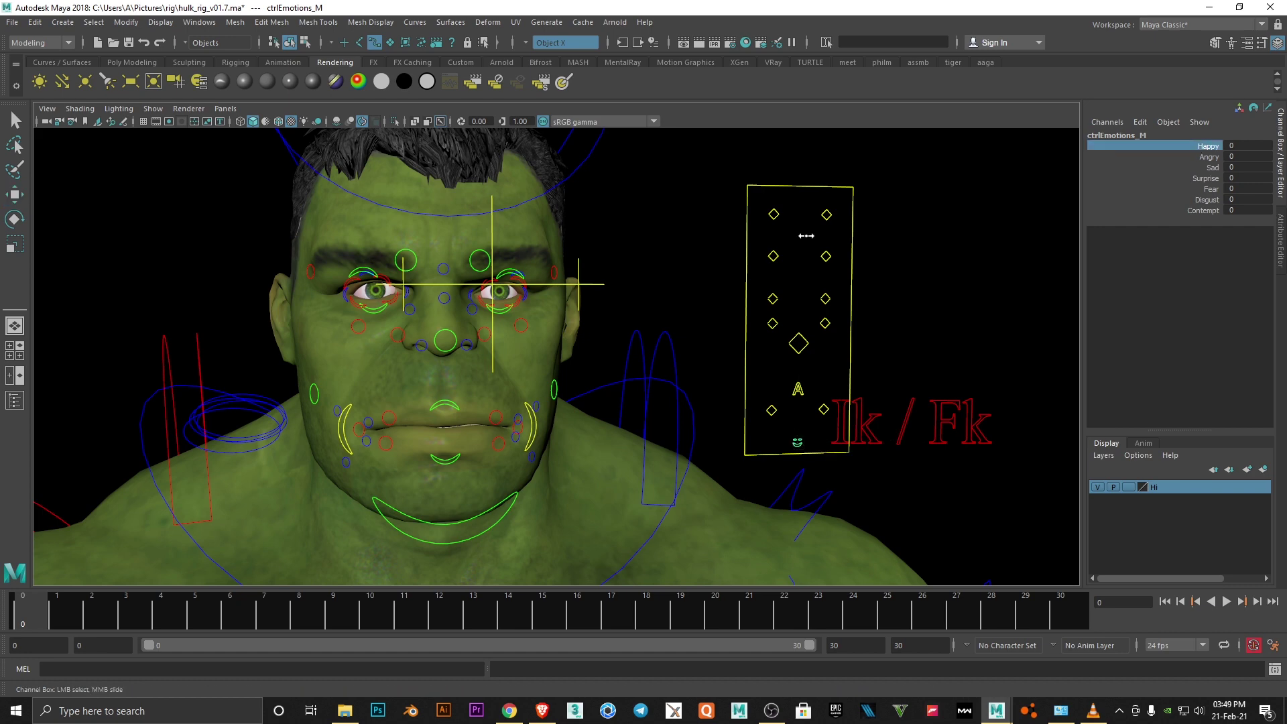
pyautogui.moveTo(1185, 163); pyautogui.dragTo(1034, 210, button='middle')
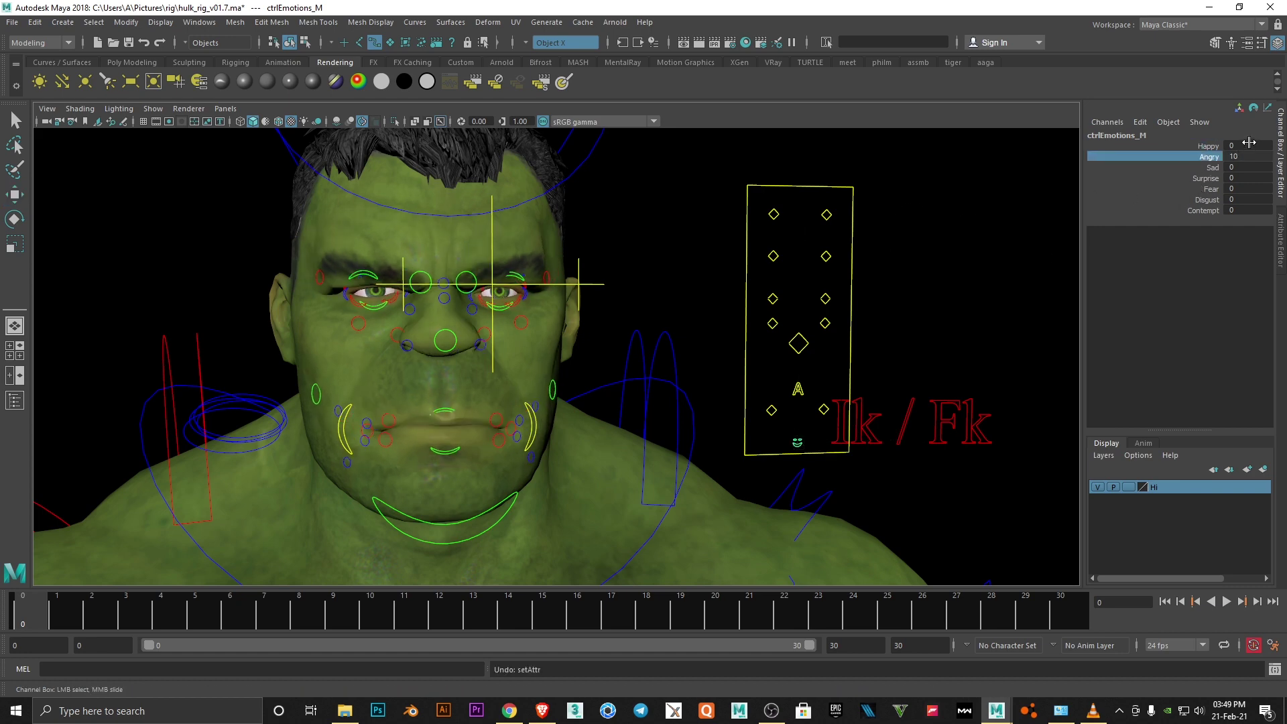
pyautogui.moveTo(1249, 143); pyautogui.dragTo(802, 167, button='middle')
pyautogui.click(1205, 178)
pyautogui.moveTo(1205, 177); pyautogui.dragTo(1001, 238, button='middle')
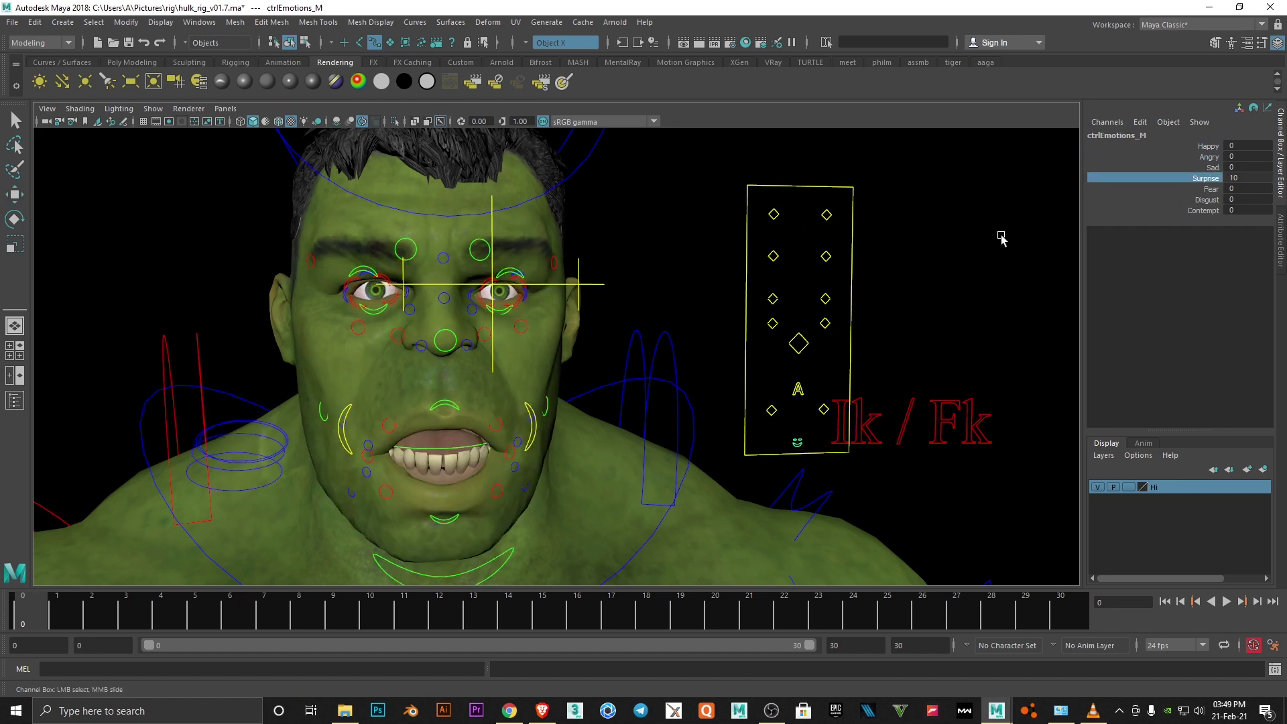
pyautogui.moveTo(1204, 195)
pyautogui.mouseDown(button='middle')
pyautogui.moveTo(976, 230)
pyautogui.moveTo(978, 260)
pyautogui.mouseUp(button='middle')
pyautogui.click(1207, 199)
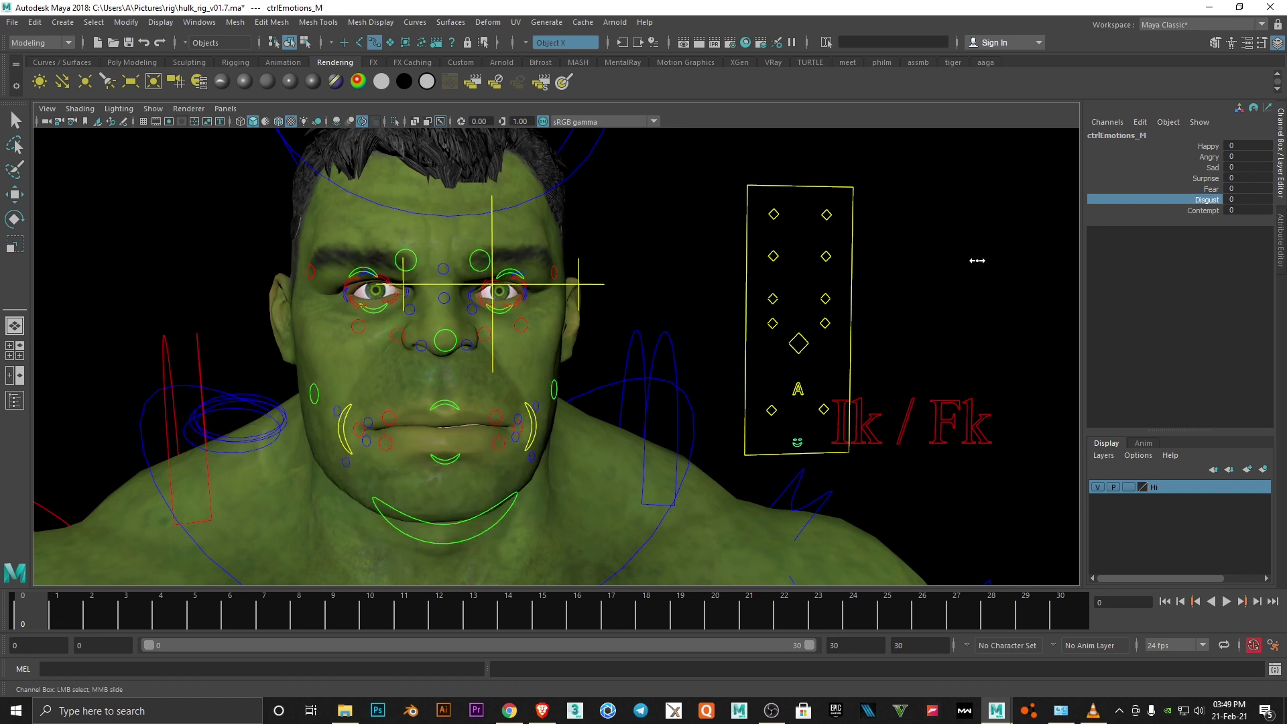
# - Drag ctrlMouth_M to open the mouth and show the teeth
pyautogui.click(797, 338)
pyautogui.press('w')
pyautogui.moveTo(798, 345)
pyautogui.mouseDown()
pyautogui.moveTo(761, 356)
pyautogui.moveTo(834, 316)
pyautogui.moveTo(826, 306)
pyautogui.mouseUp()
pyautogui.moveTo(826, 307)
pyautogui.mouseDown(button='middle')
pyautogui.moveTo(771, 288)
pyautogui.moveTo(718, 324)
pyautogui.moveTo(770, 293)
pyautogui.moveTo(758, 261)
pyautogui.mouseUp(button='middle')
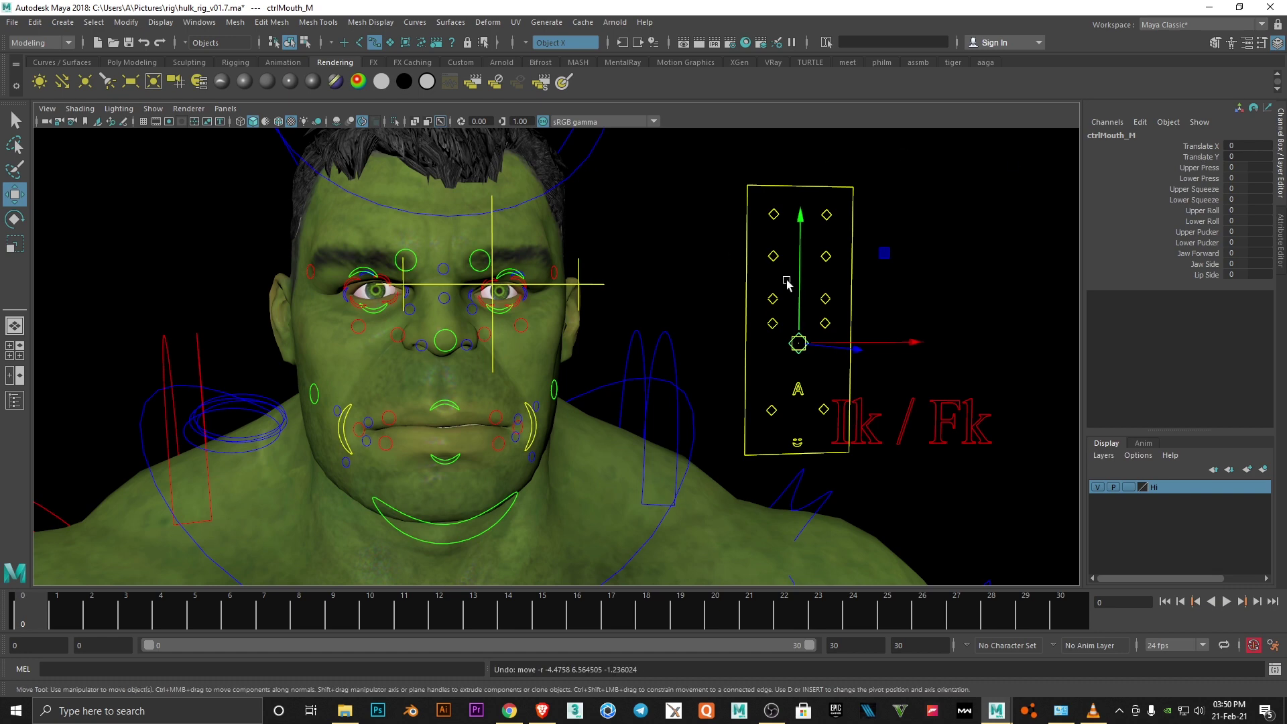
# - Try the ctrlNose_R, cheek and eye controls, undoing the cheek move
pyautogui.click(825, 323)
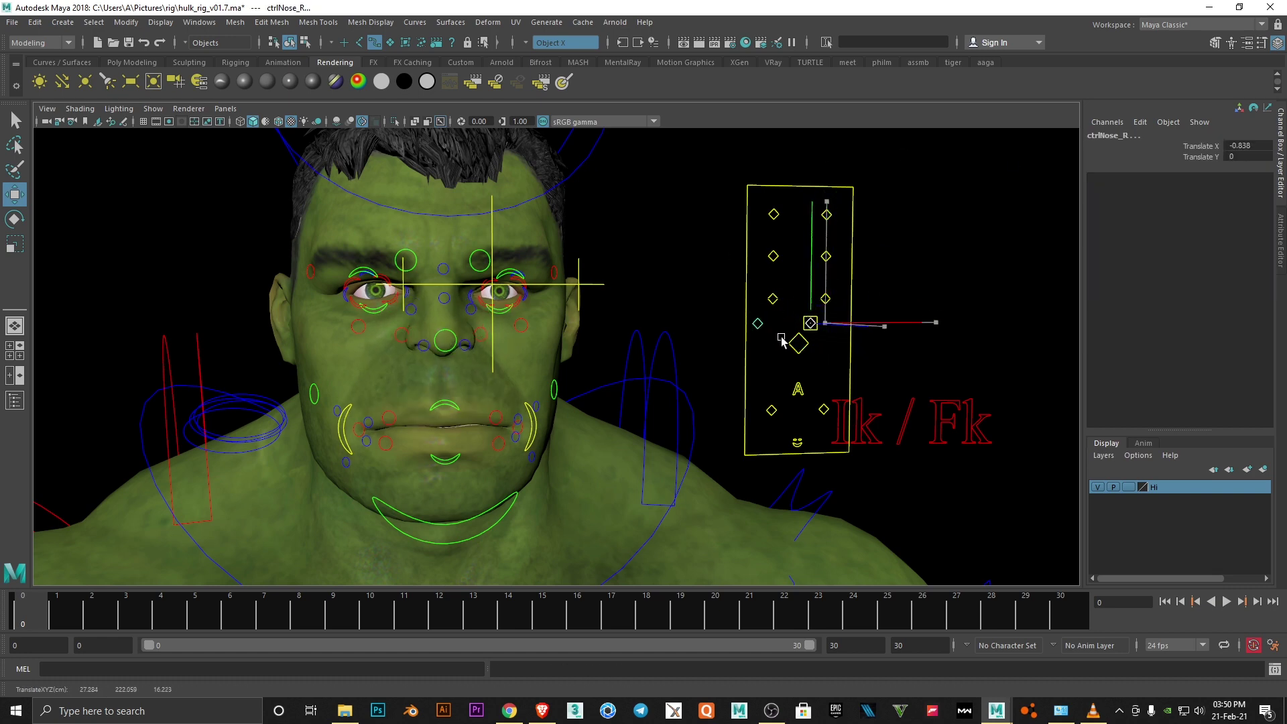
pyautogui.click(872, 308)
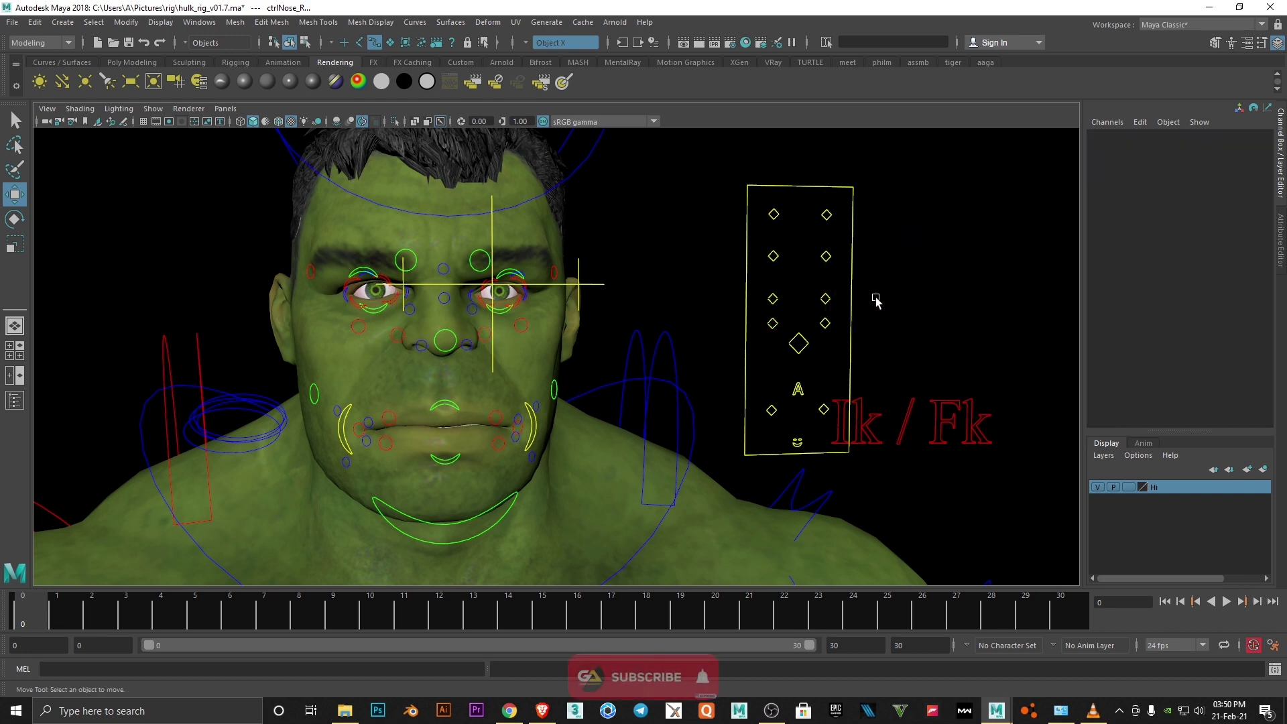
pyautogui.click(826, 299)
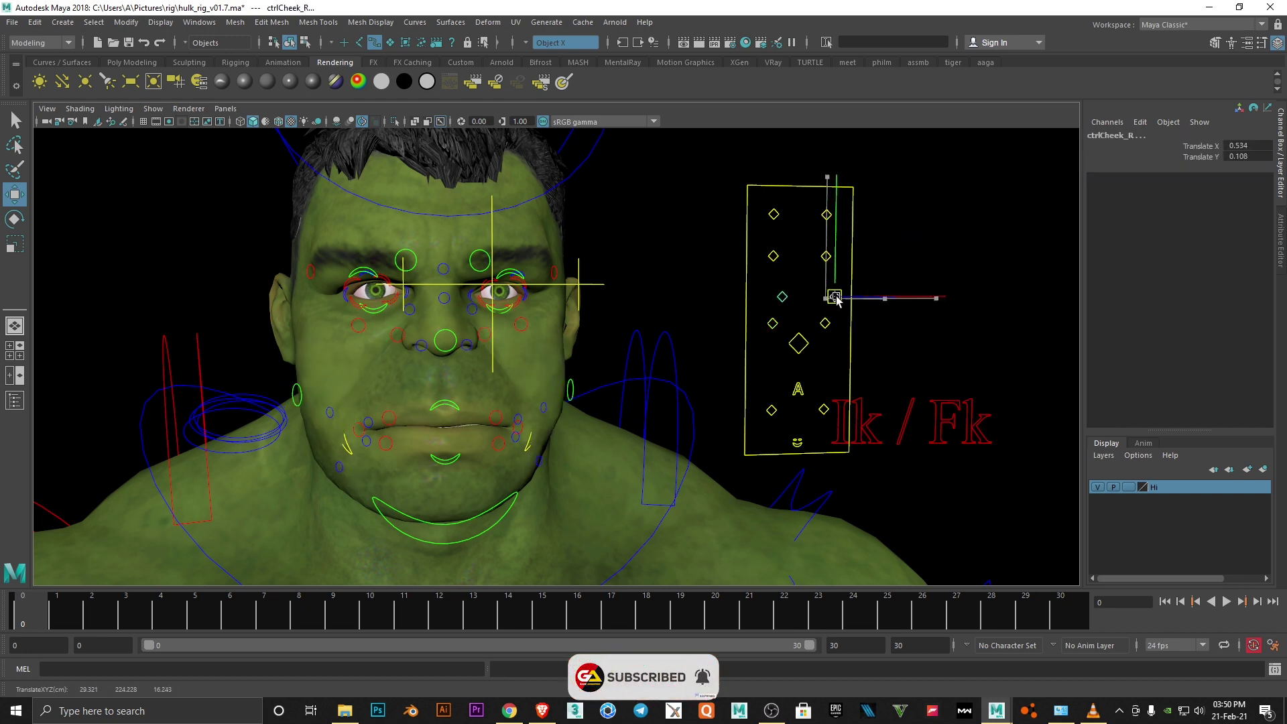
pyautogui.hotkey('ctrl', 'z')
pyautogui.click(775, 255)
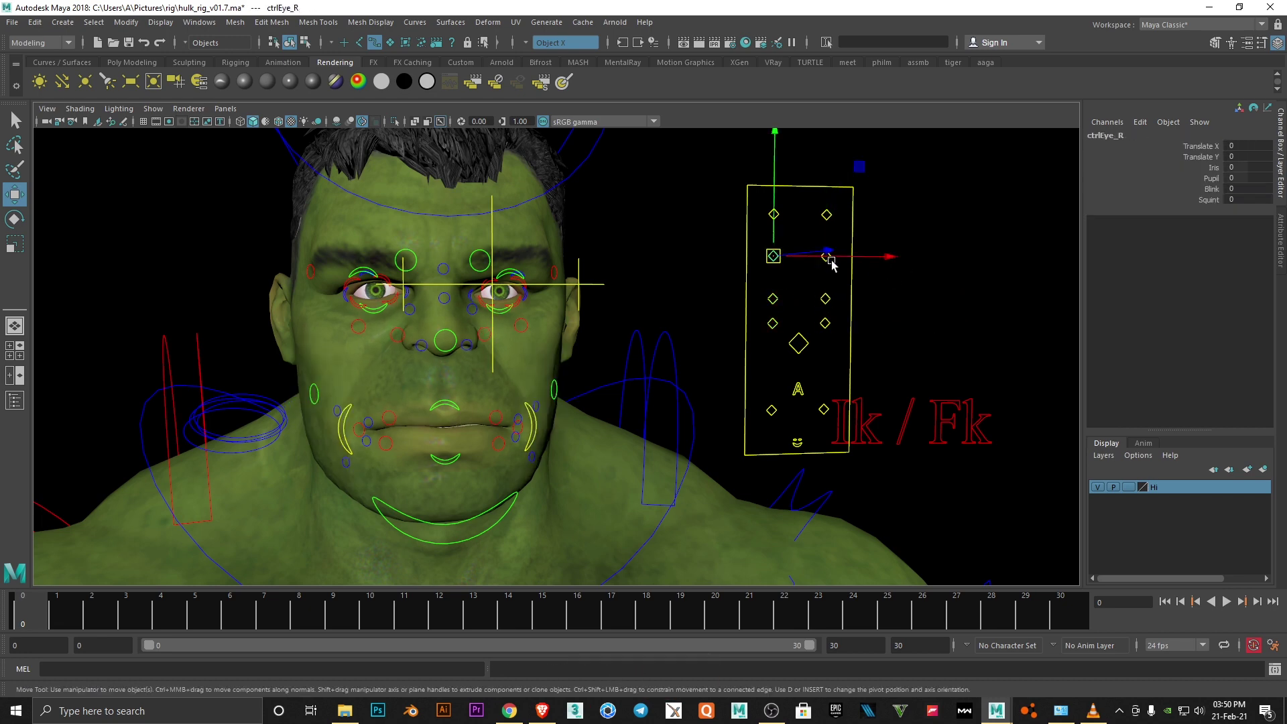
pyautogui.click(826, 256)
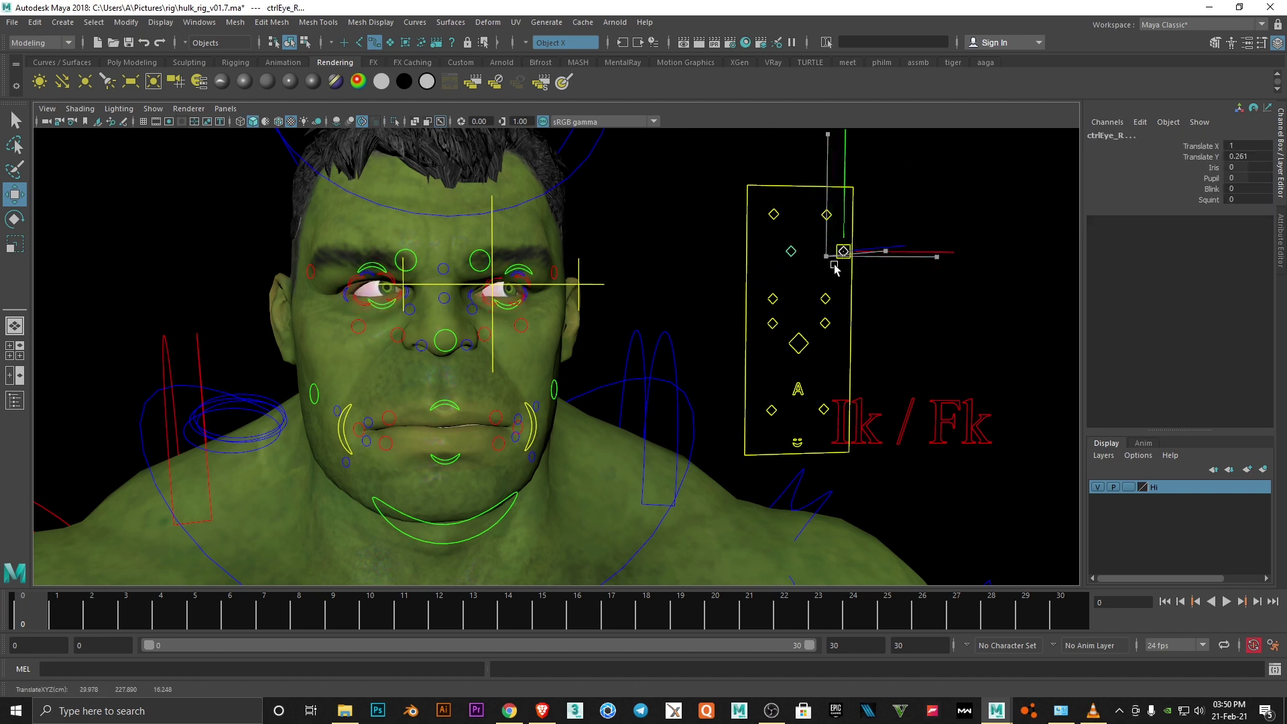
# - Reshape and lower the brows with the brow control, then undo the movement
pyautogui.click(826, 214)
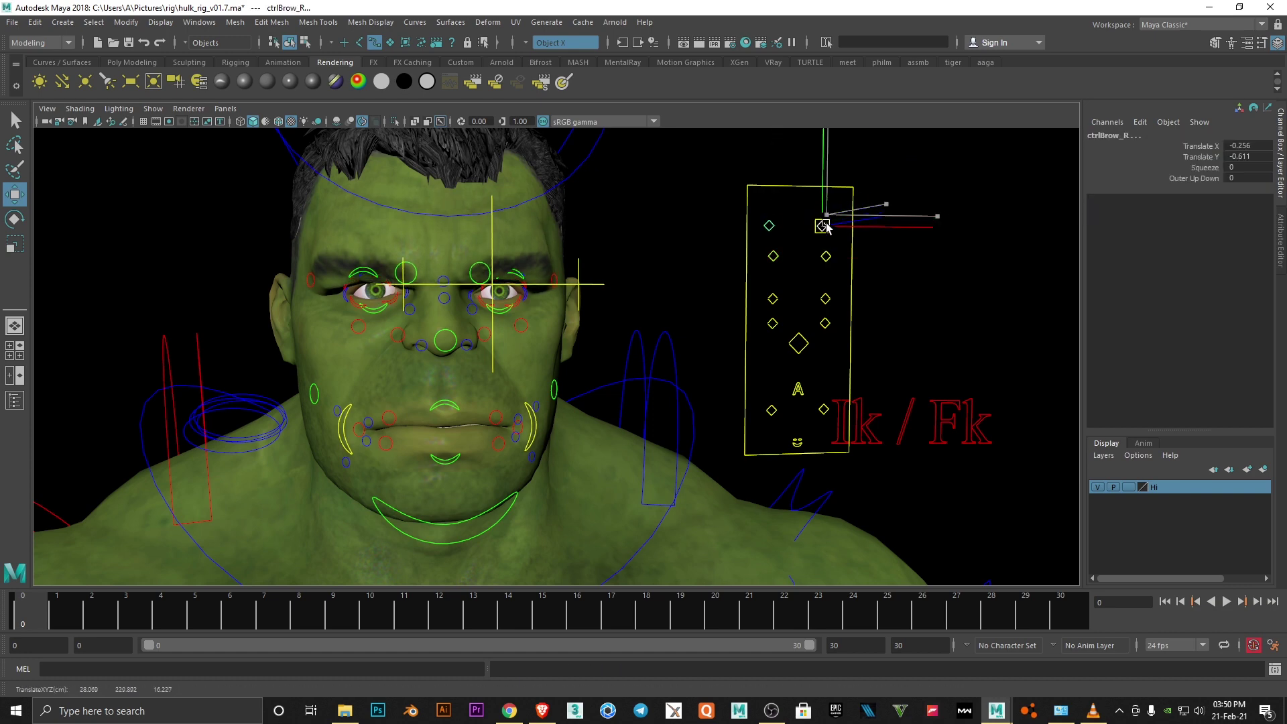
pyautogui.moveTo(810, 190)
pyautogui.mouseDown()
pyautogui.moveTo(897, 187)
pyautogui.moveTo(819, 204)
pyautogui.moveTo(914, 201)
pyautogui.moveTo(843, 255)
pyautogui.mouseUp()
pyautogui.moveTo(796, 182); pyautogui.dragTo(808, 221)
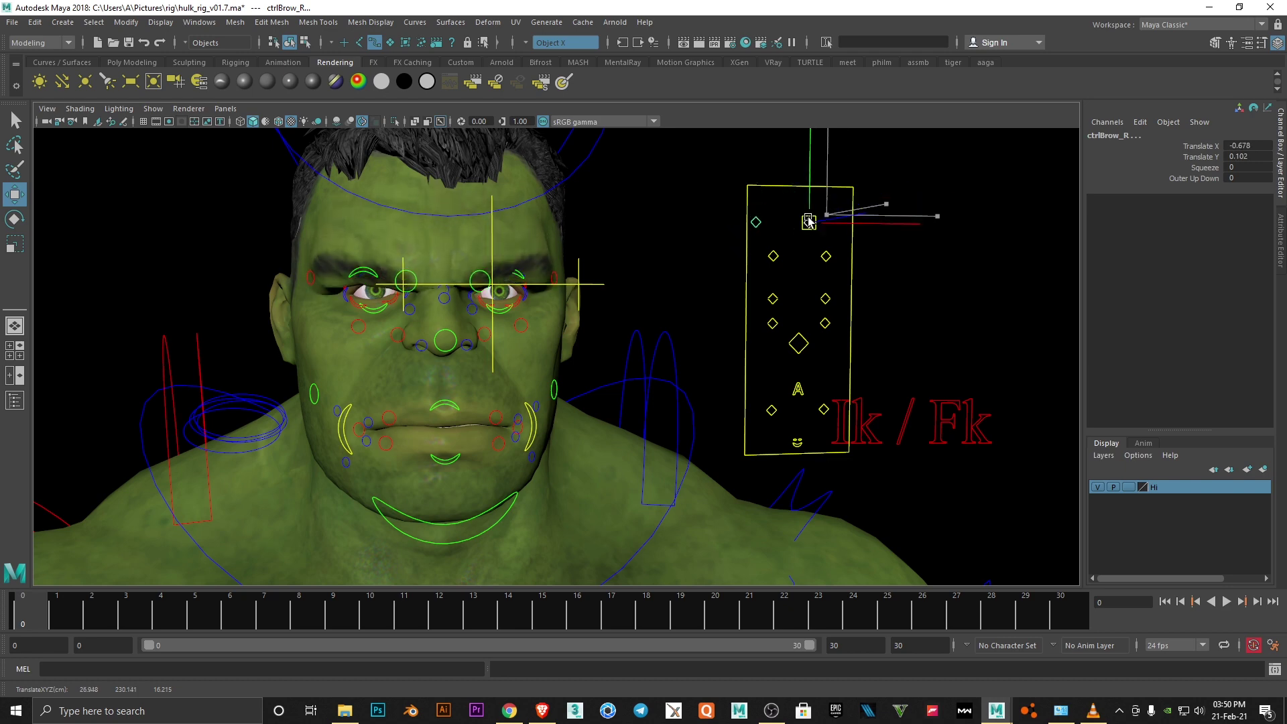
pyautogui.hotkey('ctrl', 'z')
pyautogui.hotkey('ctrl', 'z')
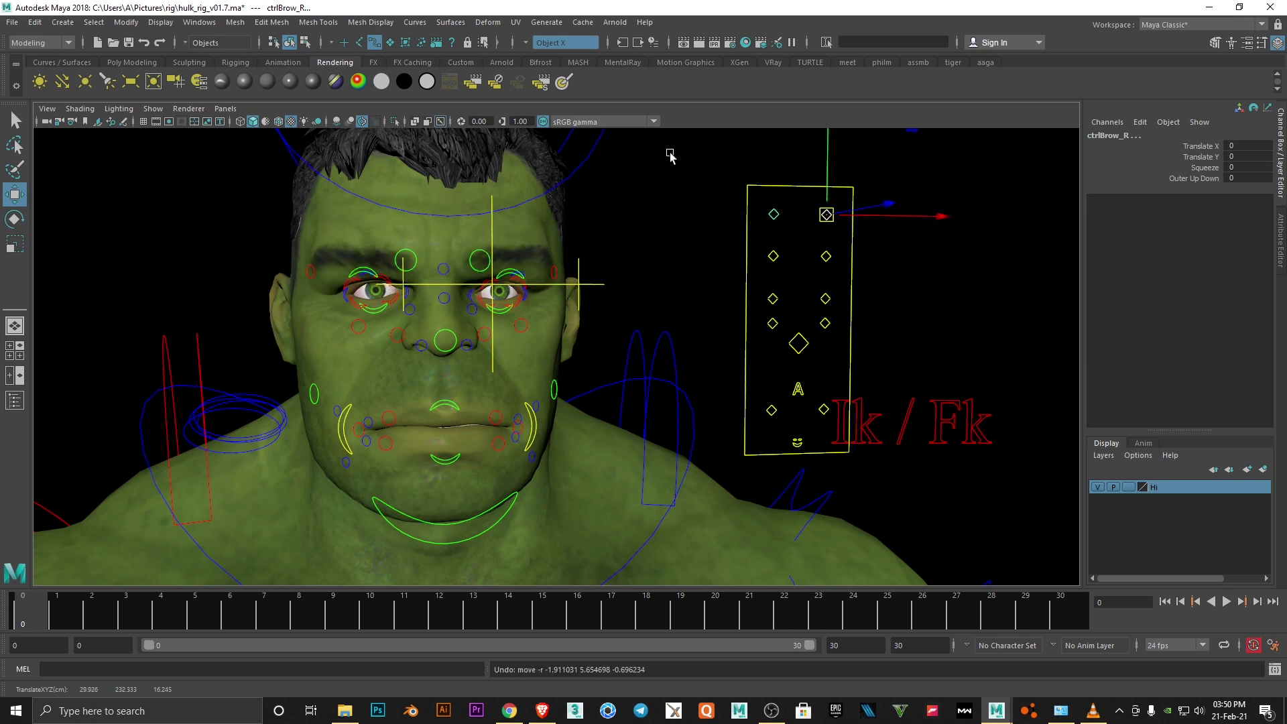
pyautogui.moveTo(657, 194)
pyautogui.keyDown('alt'); pyautogui.mouseDown()
pyautogui.moveTo(721, 261)
pyautogui.moveTo(824, 250)
pyautogui.mouseUp(); pyautogui.keyUp('alt')
pyautogui.click(799, 262)
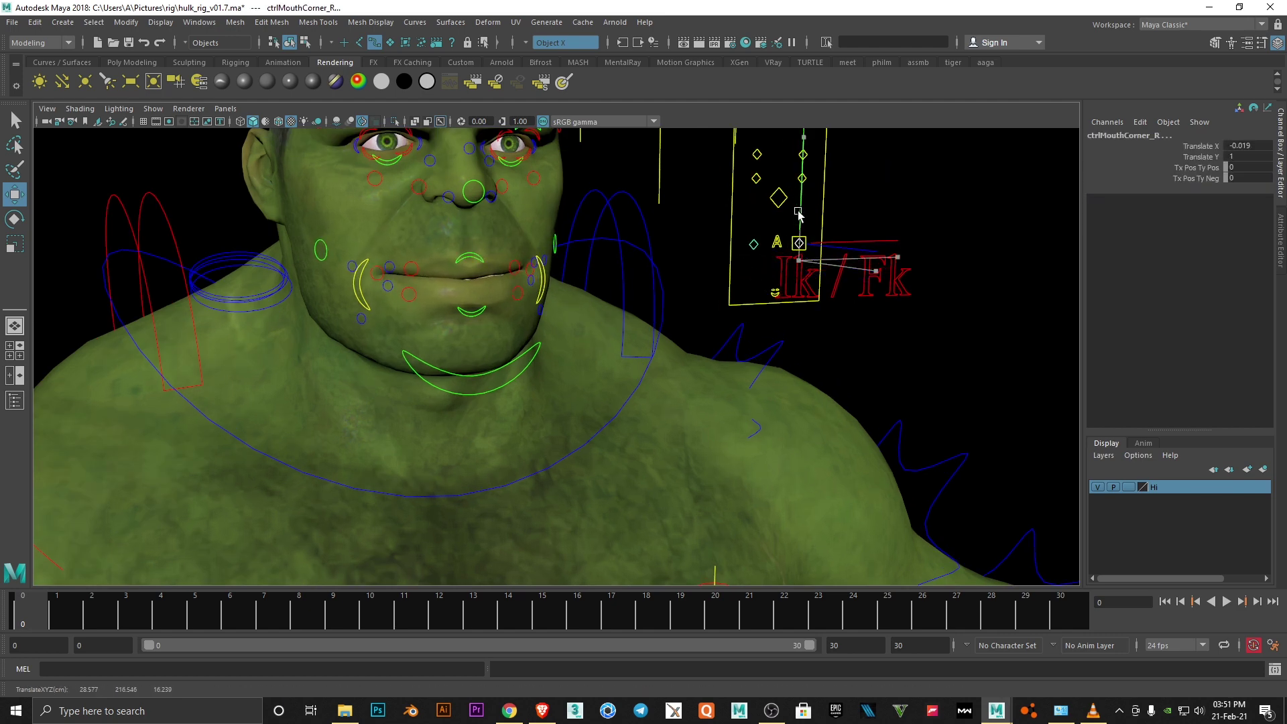
pyautogui.moveTo(815, 268)
pyautogui.mouseDown()
pyautogui.moveTo(760, 325)
pyautogui.moveTo(500, 339)
pyautogui.mouseUp()
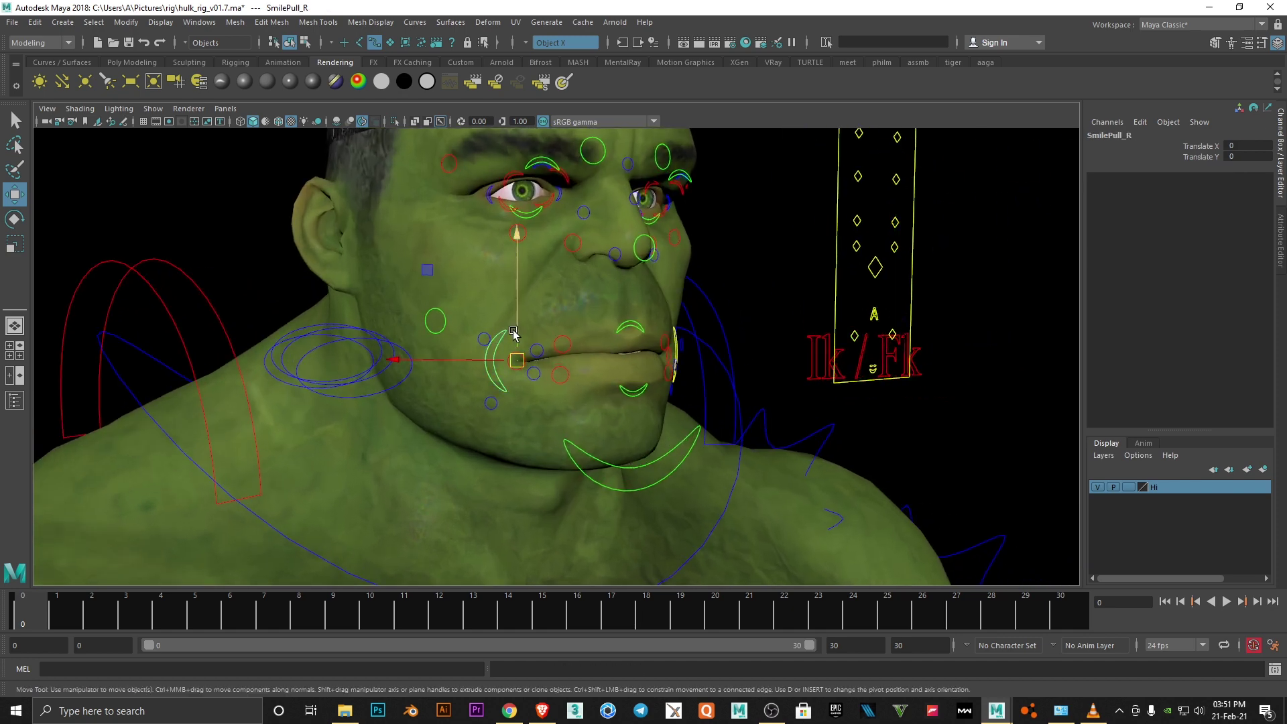
pyautogui.click(325, 269)
pyautogui.keyDown('alt'); pyautogui.moveTo(326, 268); pyautogui.dragTo(324, 324); pyautogui.keyUp('alt')
pyautogui.click(325, 325)
pyautogui.click(533, 388)
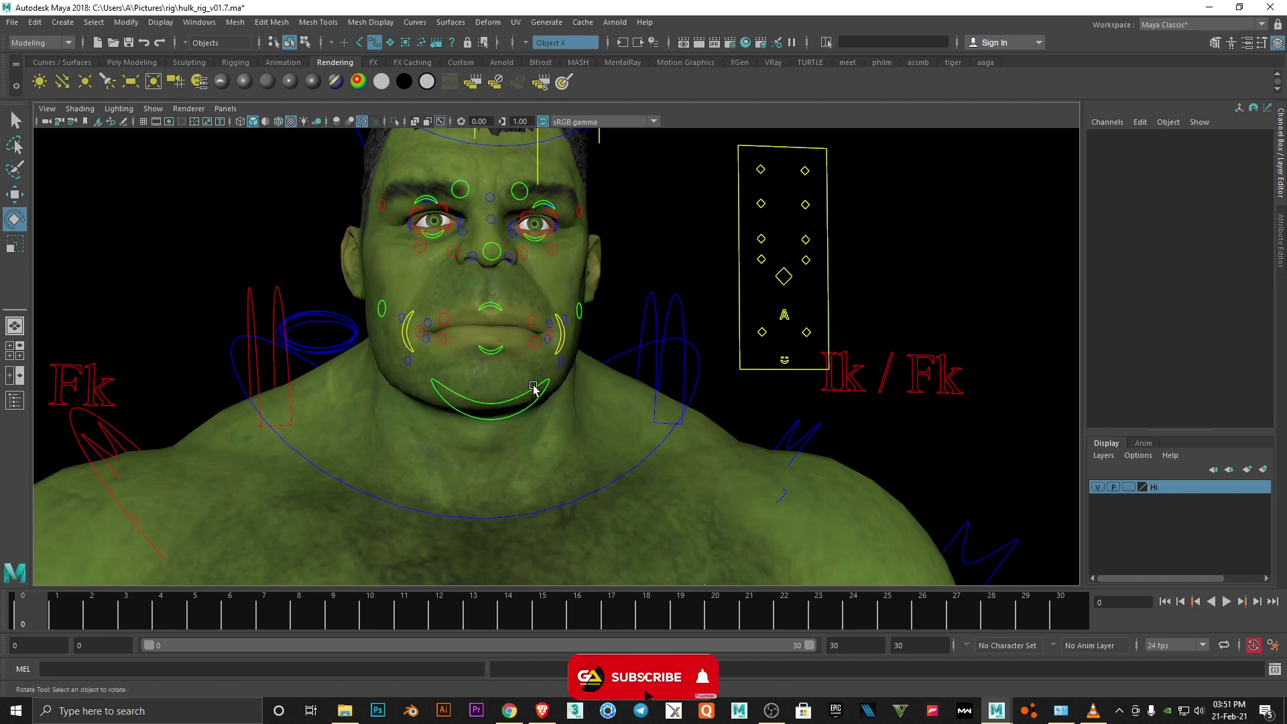
pyautogui.moveTo(530, 403); pyautogui.dragTo(523, 443)
pyautogui.click(308, 291)
pyautogui.click(337, 317)
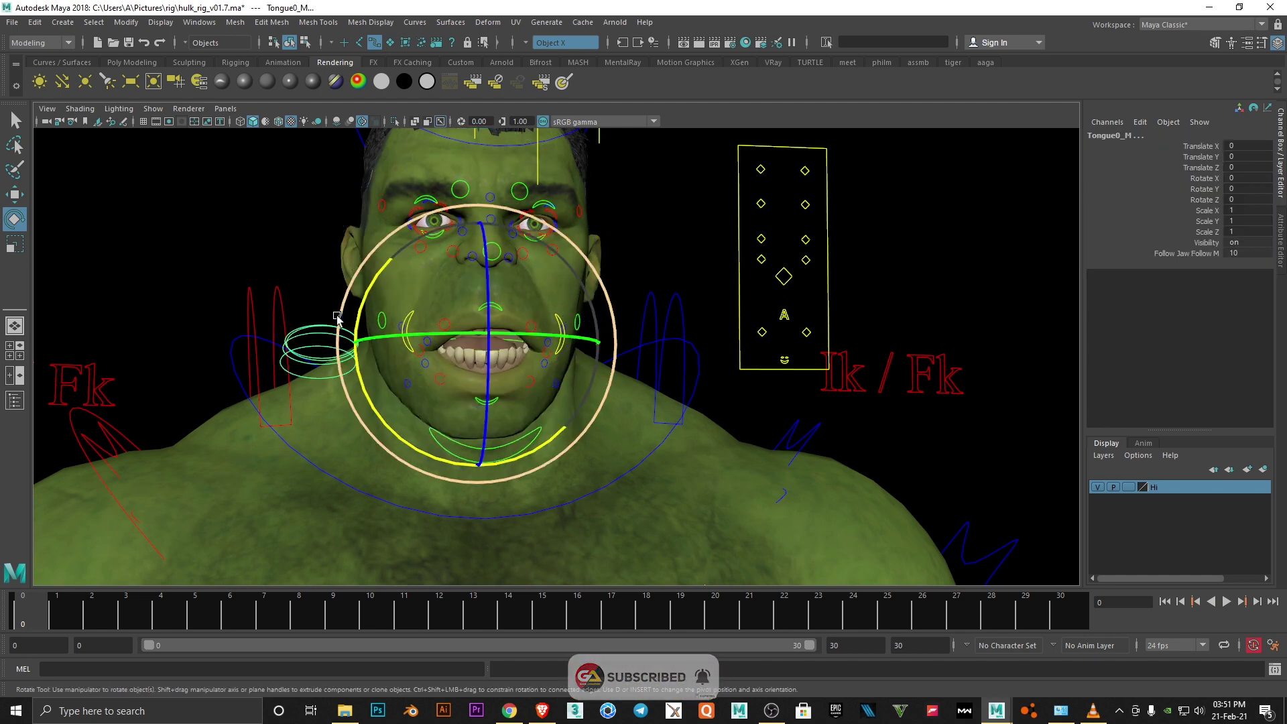
pyautogui.moveTo(337, 317)
pyautogui.mouseDown()
pyautogui.moveTo(489, 328)
pyautogui.moveTo(473, 332)
pyautogui.moveTo(487, 280)
pyautogui.mouseUp()
pyautogui.scroll(3, 497, 281)
pyautogui.click(201, 296)
pyautogui.click(484, 321)
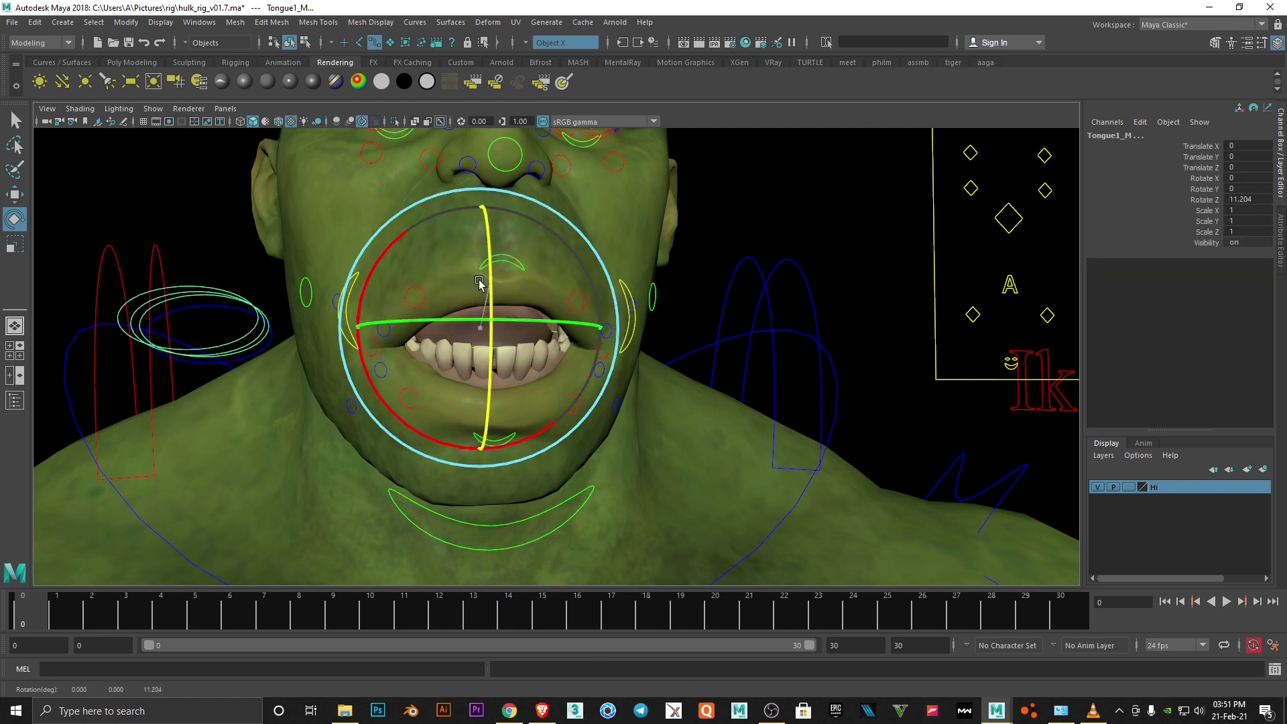
pyautogui.scroll(-5, 230, 250)
pyautogui.moveTo(230, 249)
pyautogui.keyDown('alt'); pyautogui.mouseDown()
pyautogui.moveTo(585, 362)
pyautogui.moveTo(469, 268)
pyautogui.mouseUp(); pyautogui.keyUp('alt')
pyautogui.hotkey('ctrl', 'z')
pyautogui.hotkey('ctrl', 'z')
pyautogui.hotkey('ctrl', 'z')
pyautogui.hotkey('ctrl', 'z')
pyautogui.click(638, 367)
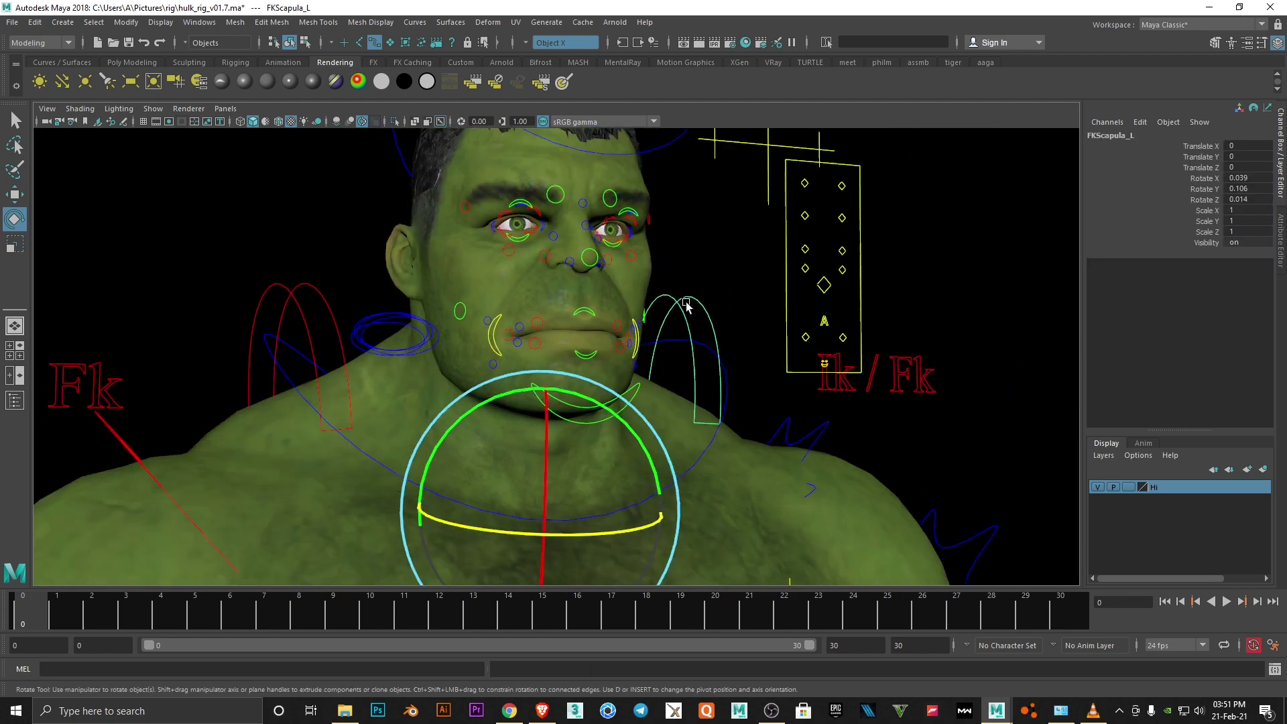
pyautogui.scroll(-2, 536, 223)
pyautogui.click(536, 223)
pyautogui.moveTo(537, 223); pyautogui.dragTo(549, 242)
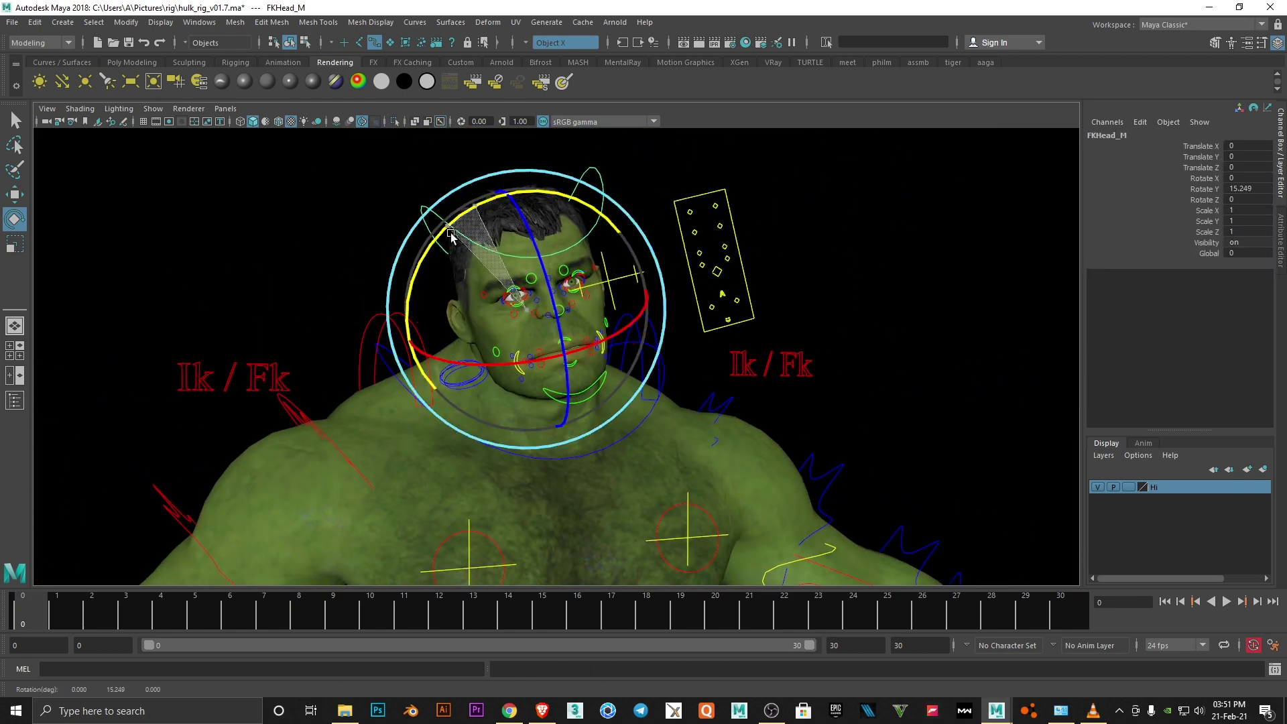
pyautogui.hotkey('ctrl', 'z')
pyautogui.moveTo(518, 349)
pyautogui.mouseDown()
pyautogui.moveTo(670, 318)
pyautogui.moveTo(571, 340)
pyautogui.mouseUp()
pyautogui.hotkey('ctrl', 'z')
pyautogui.click(670, 319)
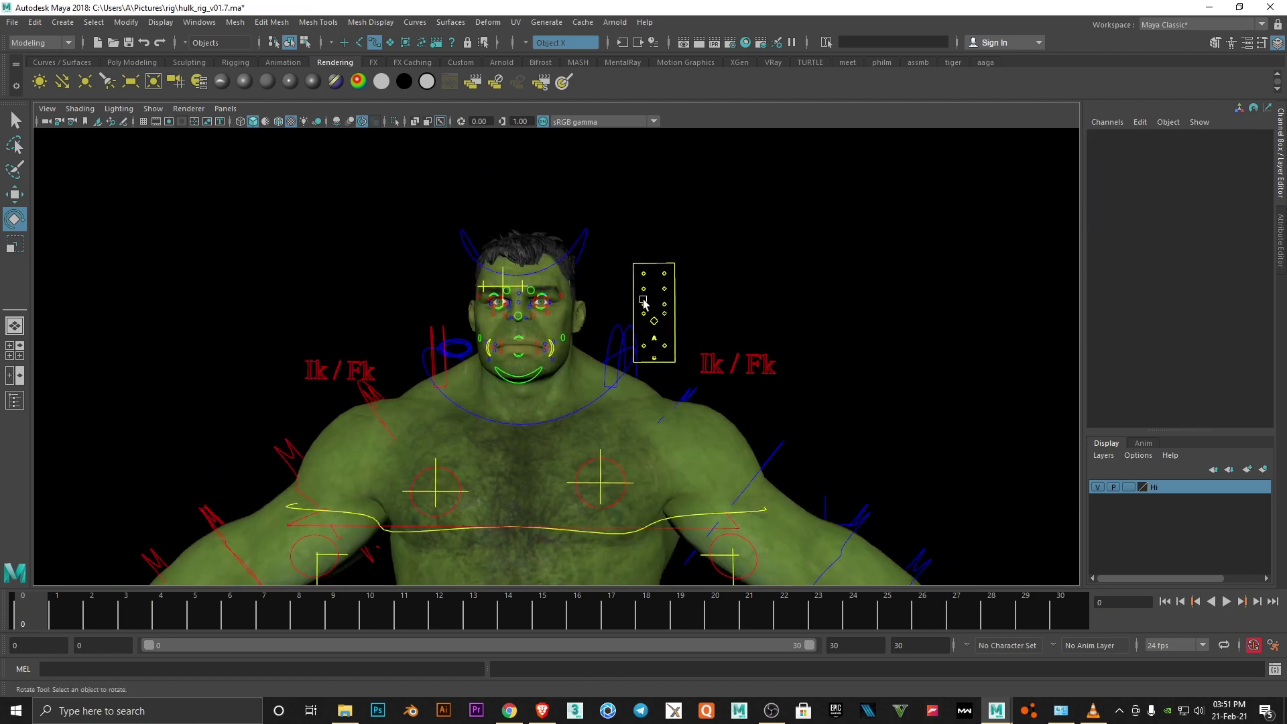
pyautogui.scroll(5, 571, 340)
pyautogui.click(571, 340)
pyautogui.scroll(3, 673, 269)
pyautogui.press('w')
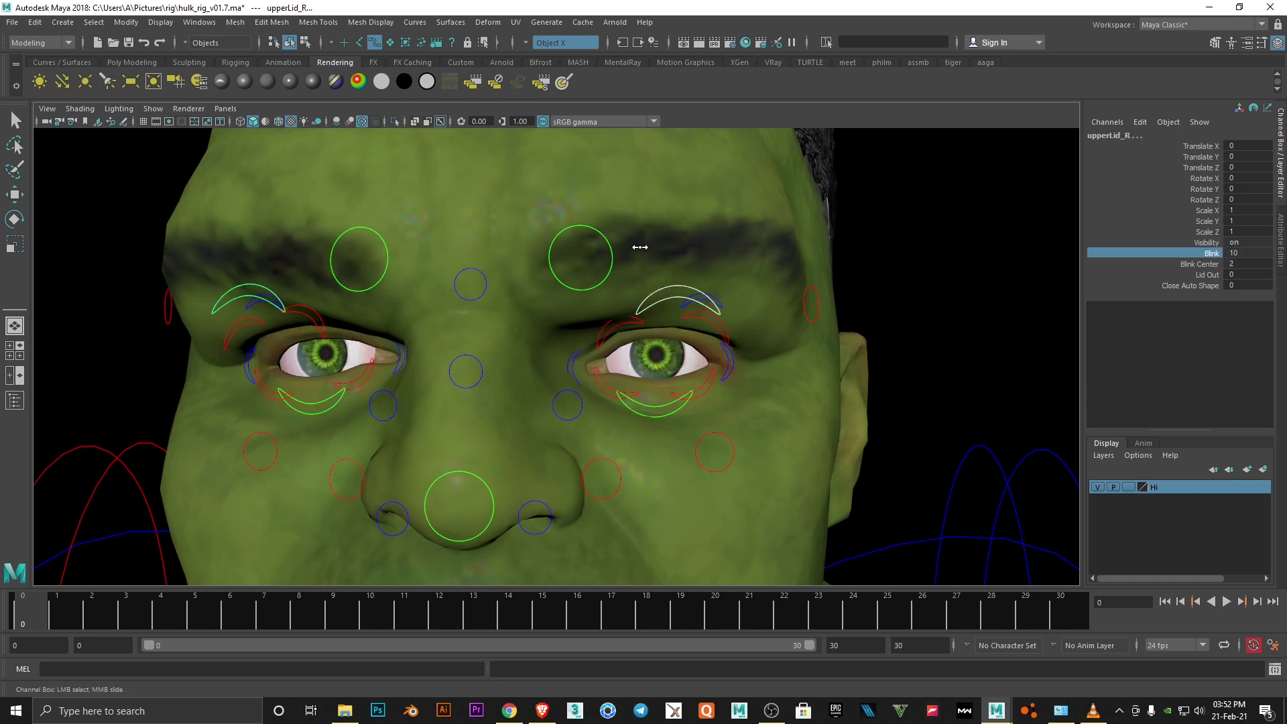
pyautogui.click(646, 407)
pyautogui.press('w')
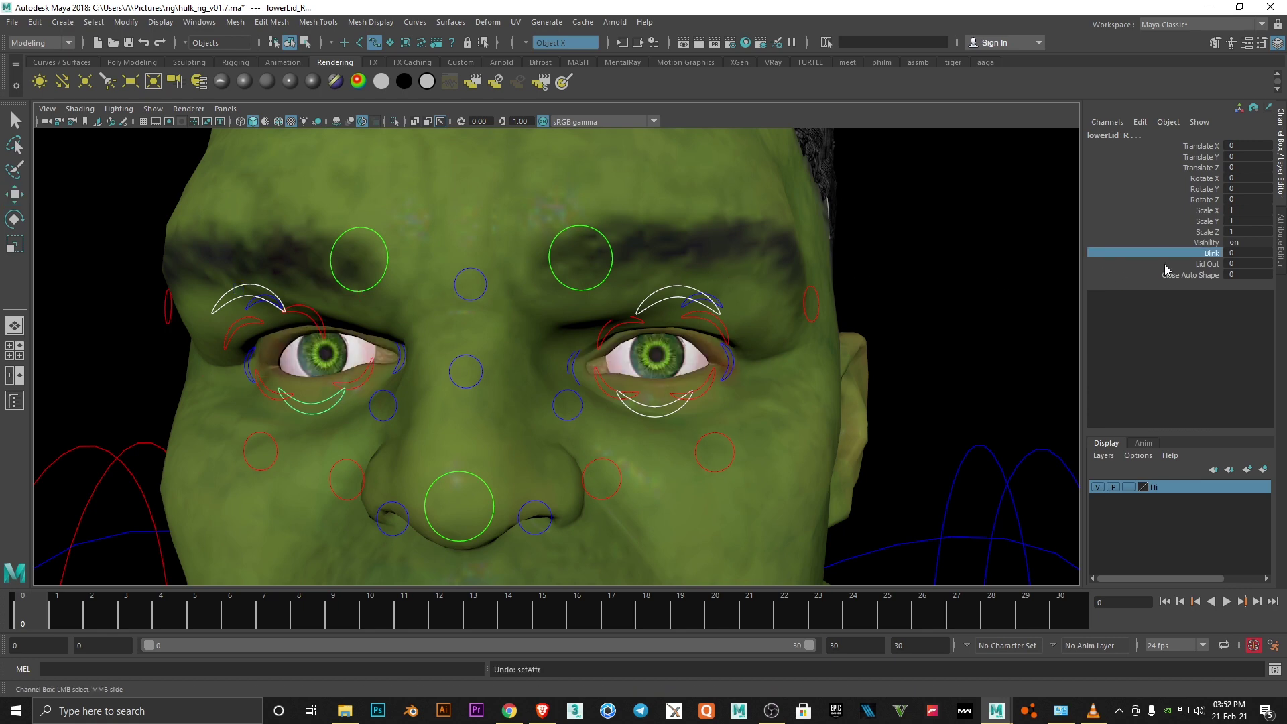
pyautogui.click(1165, 264)
pyautogui.moveTo(838, 275); pyautogui.dragTo(910, 275, button='middle')
pyautogui.moveTo(830, 268); pyautogui.dragTo(803, 266, button='middle')
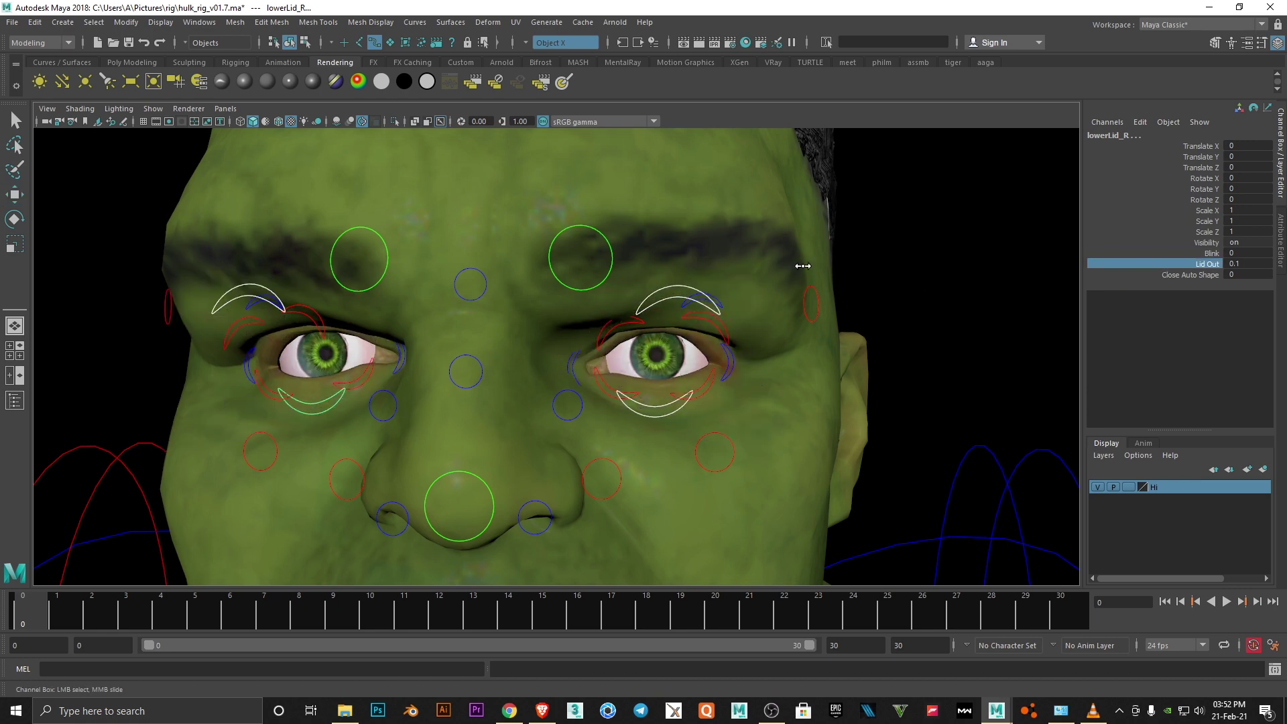
pyautogui.scroll(-2, 617, 275)
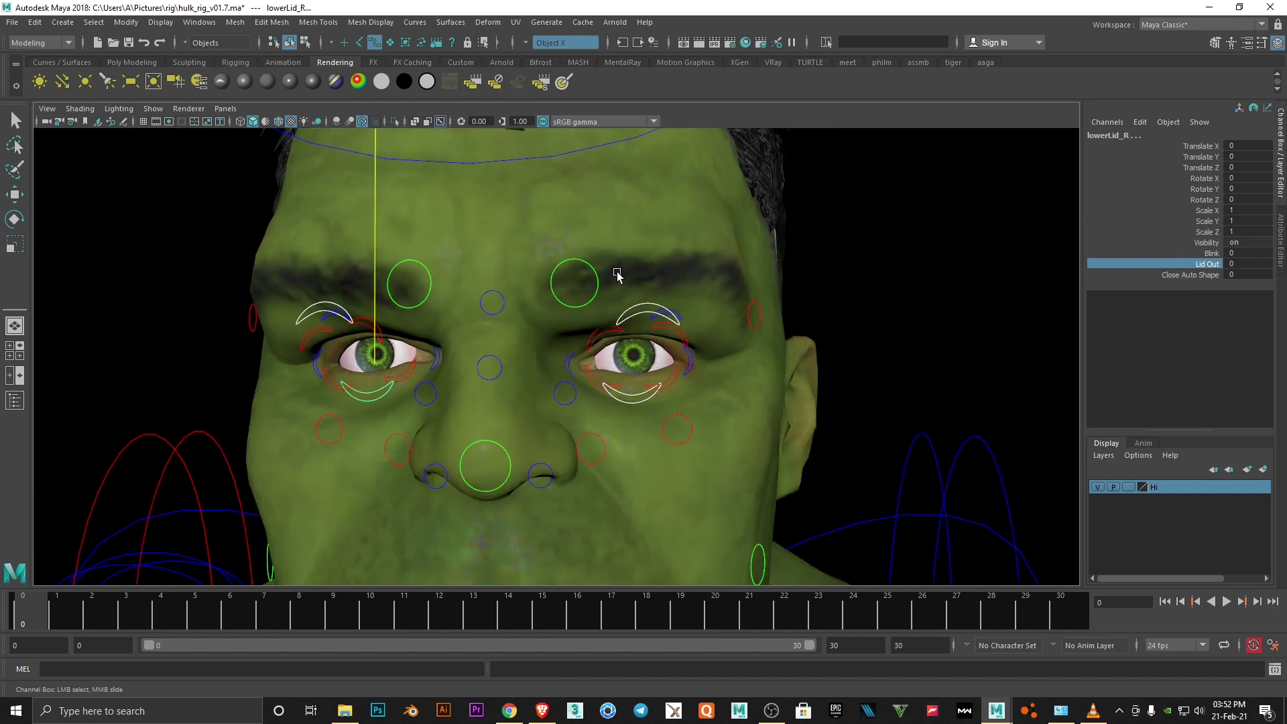
pyautogui.scroll(-1, 507, 369)
pyautogui.click(497, 421)
pyautogui.press('w')
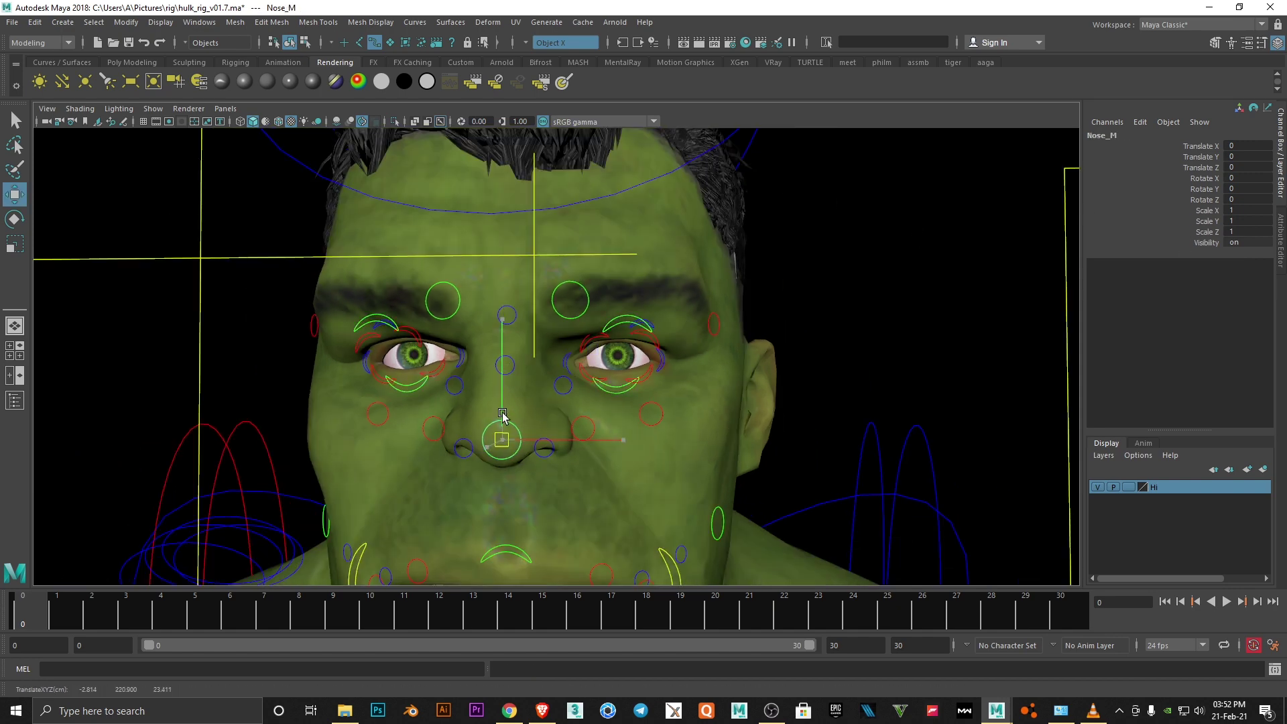
pyautogui.moveTo(519, 425)
pyautogui.keyDown('alt'); pyautogui.mouseDown()
pyautogui.moveTo(555, 416)
pyautogui.moveTo(552, 355)
pyautogui.mouseUp(); pyautogui.keyUp('alt')
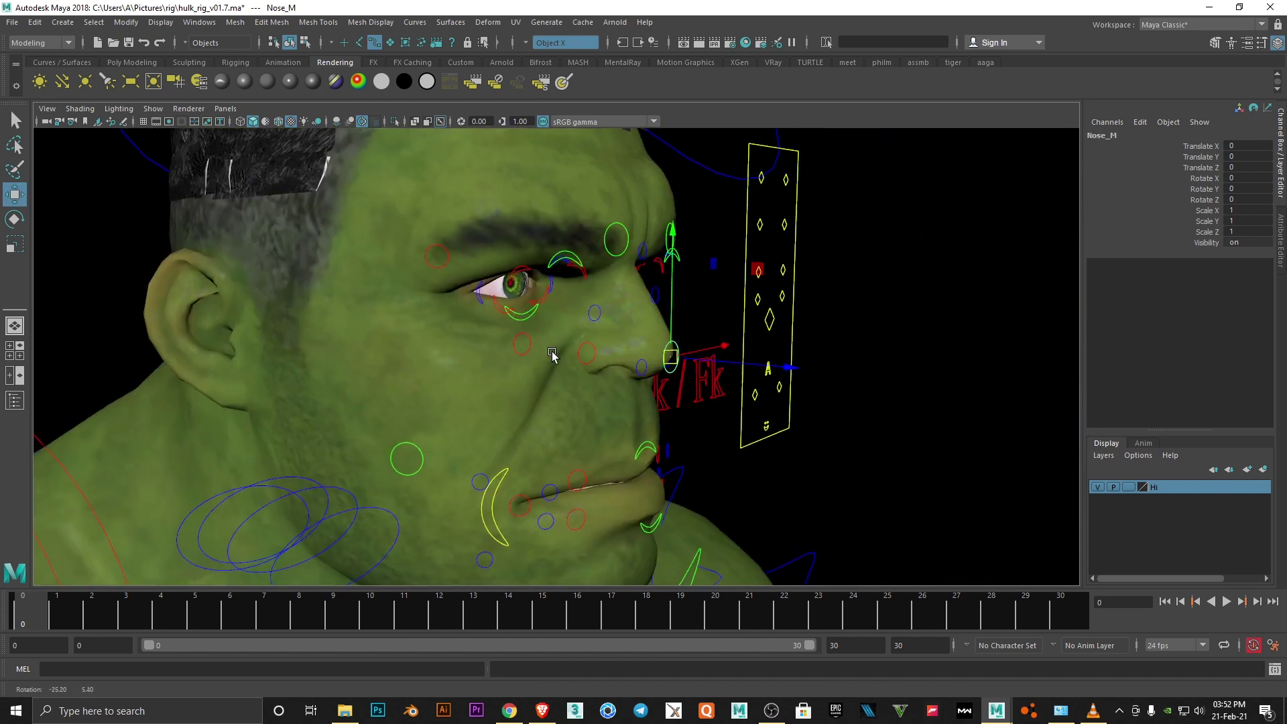
pyautogui.keyDown('alt'); pyautogui.moveTo(657, 330); pyautogui.dragTo(576, 281); pyautogui.keyUp('alt')
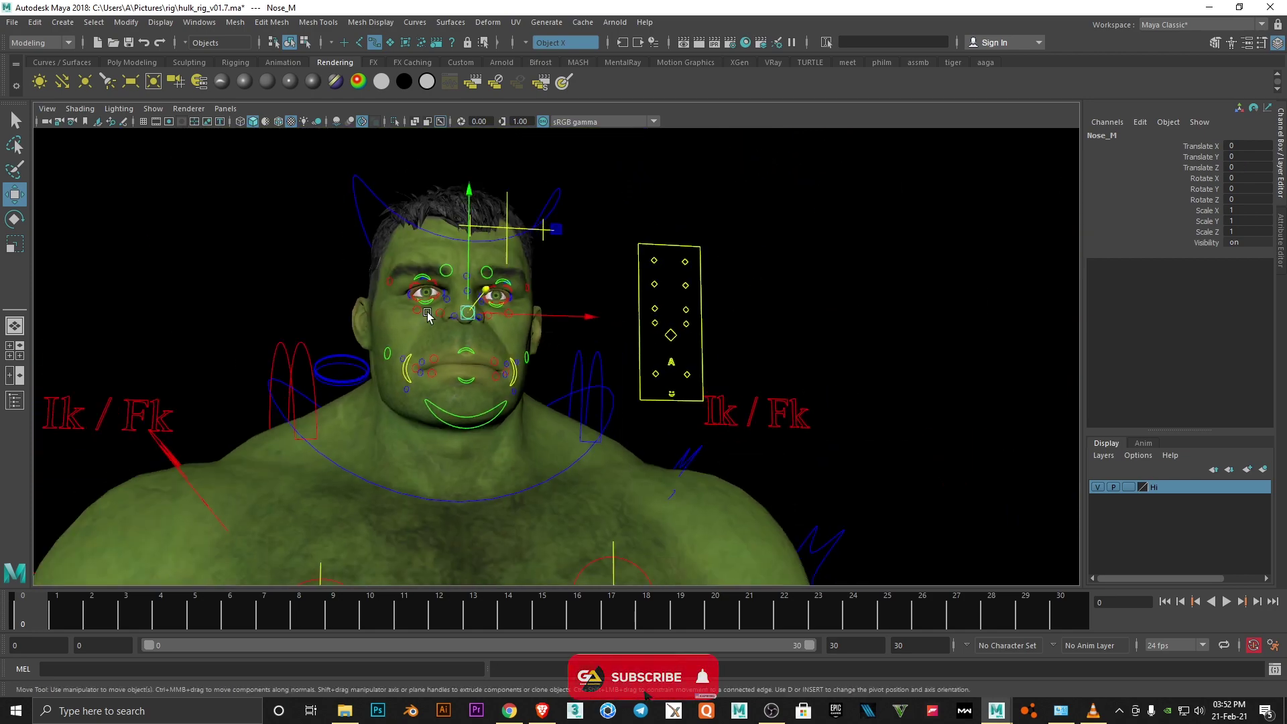
pyautogui.scroll(-3, 566, 278)
pyautogui.scroll(-3, 566, 278)
pyautogui.moveTo(510, 322)
pyautogui.keyDown('alt'); pyautogui.mouseDown()
pyautogui.moveTo(472, 350)
pyautogui.moveTo(802, 359)
pyautogui.moveTo(288, 340)
pyautogui.moveTo(537, 316)
pyautogui.mouseUp(); pyautogui.keyUp('alt')
# - Select and test the back_muscle_L and back_muscle_R back muscle controls, leaving back_muscle_R zeroed
pyautogui.scroll(3, 537, 316)
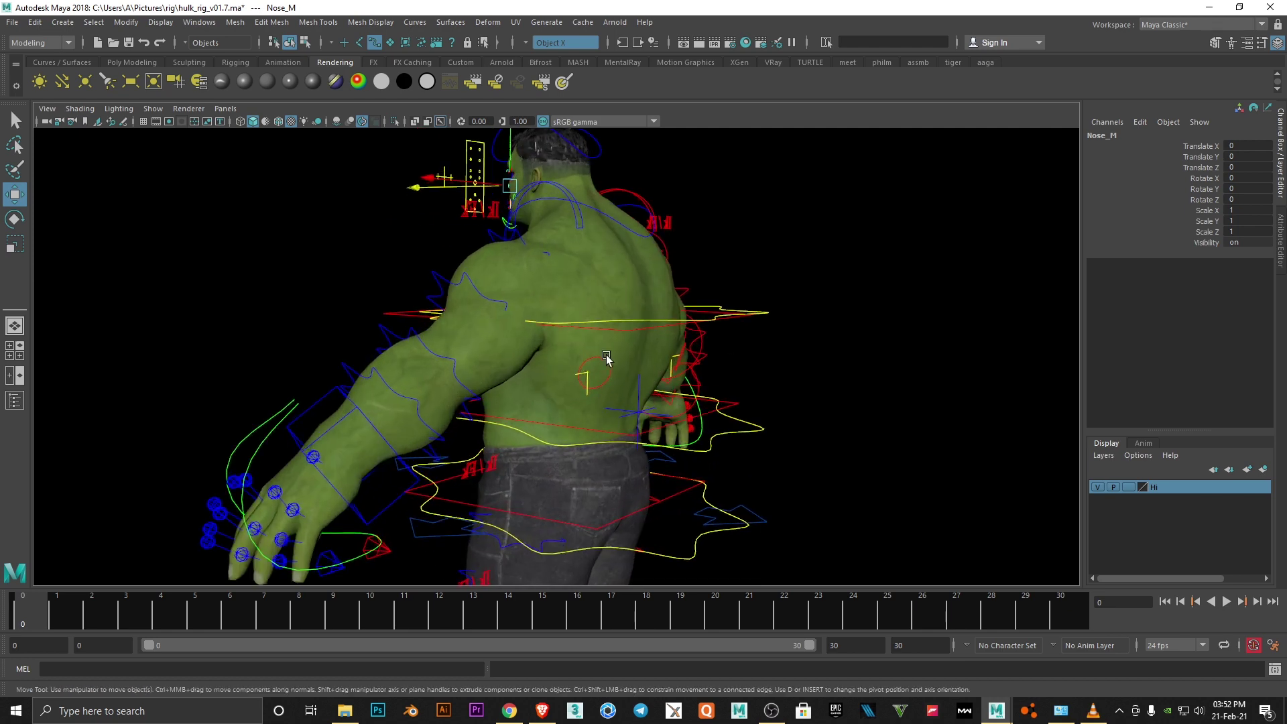
pyautogui.click(589, 373)
pyautogui.scroll(3, 589, 376)
pyautogui.scroll(3, 589, 389)
pyautogui.scroll(-5, 590, 382)
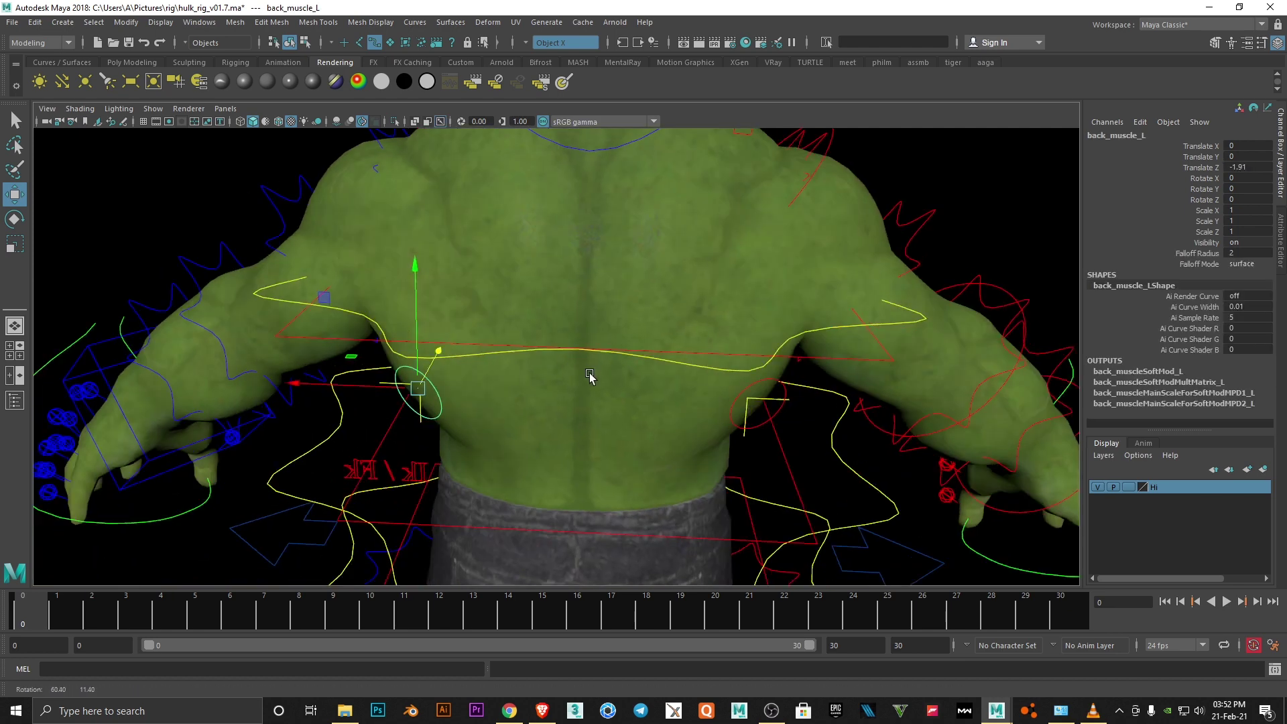
pyautogui.keyDown('alt'); pyautogui.moveTo(589, 373); pyautogui.dragTo(698, 402); pyautogui.keyUp('alt')
pyautogui.click(698, 402)
pyautogui.scroll(5, 620, 387)
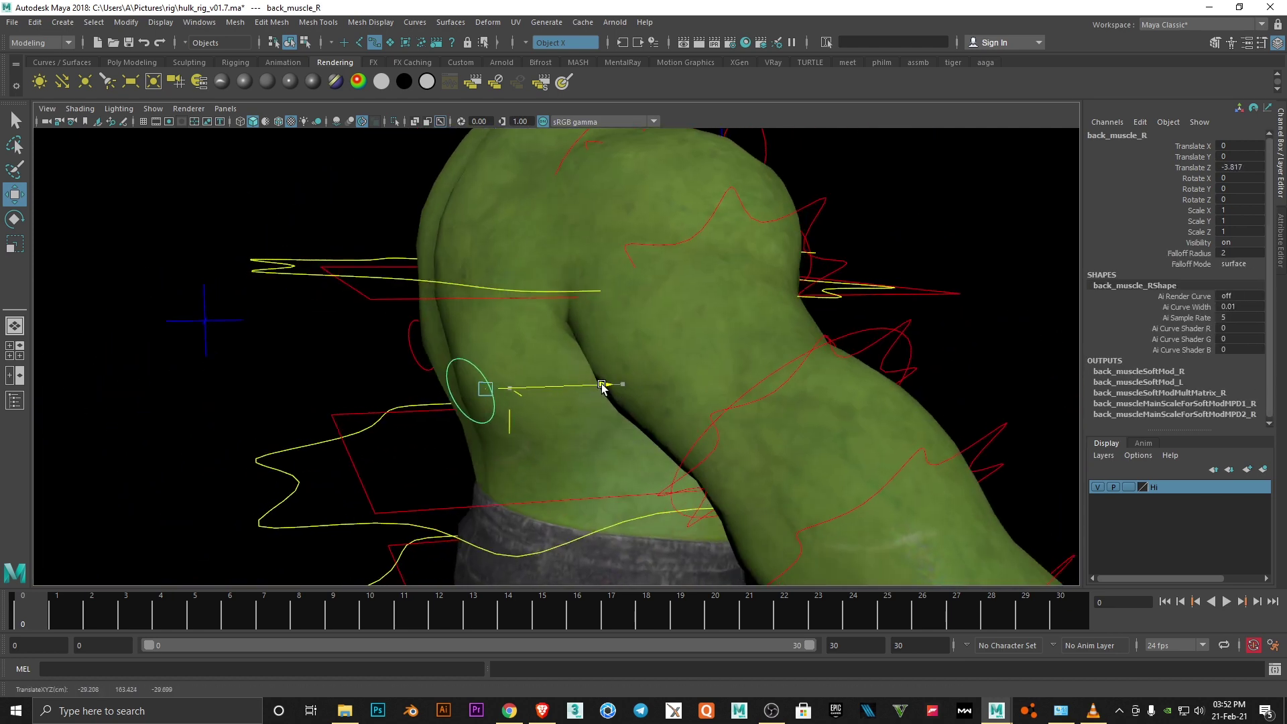
pyautogui.scroll(-5, 589, 381)
# - Test the BendShoulder2_R shoulder bend control, then undo its move
pyautogui.keyDown('alt'); pyautogui.moveTo(589, 380); pyautogui.dragTo(589, 281); pyautogui.keyUp('alt')
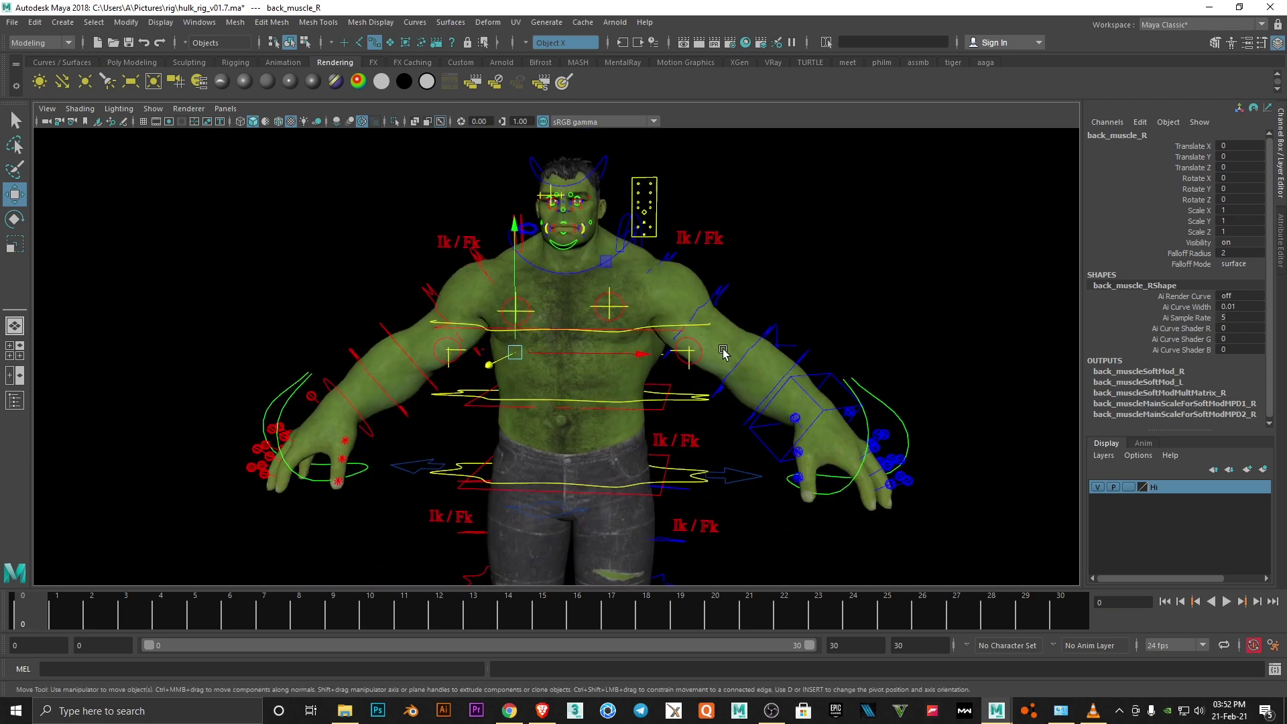
pyautogui.scroll(-2, 590, 280)
pyautogui.scroll(3, 640, 308)
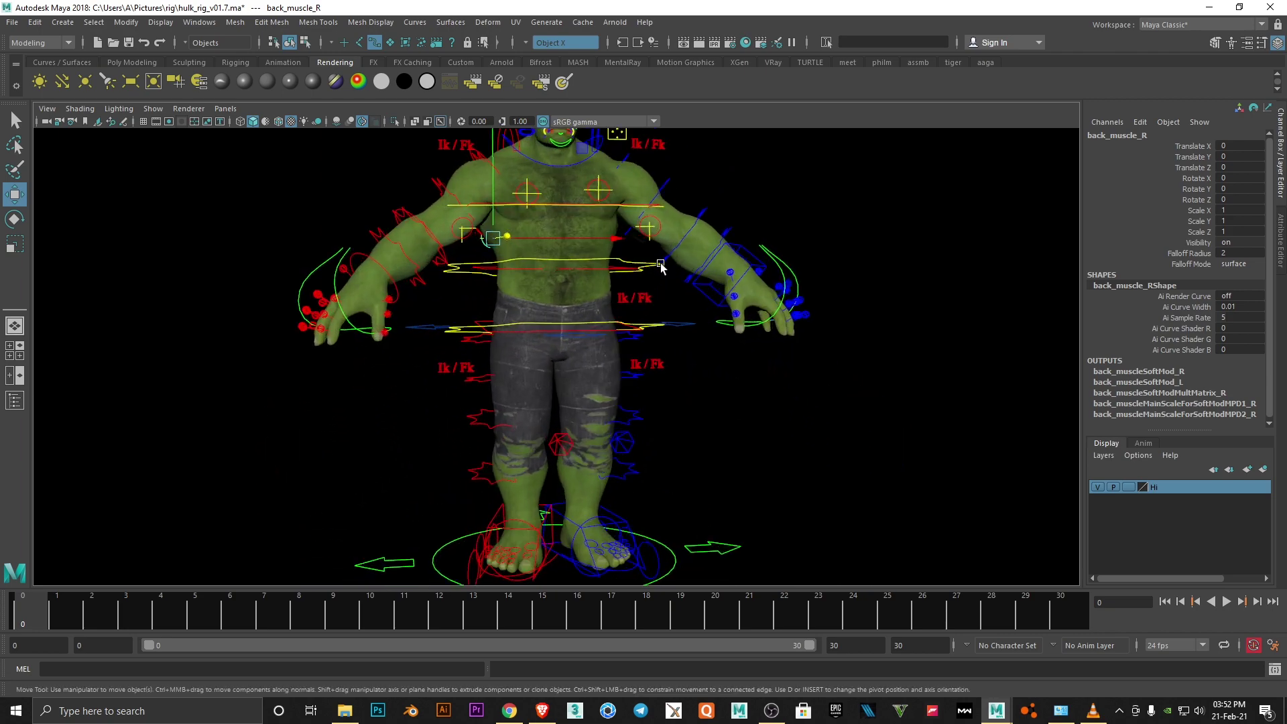
pyautogui.scroll(3, 421, 389)
pyautogui.keyDown('alt'); pyautogui.moveTo(421, 389); pyautogui.dragTo(502, 267); pyautogui.keyUp('alt')
pyautogui.click(496, 317)
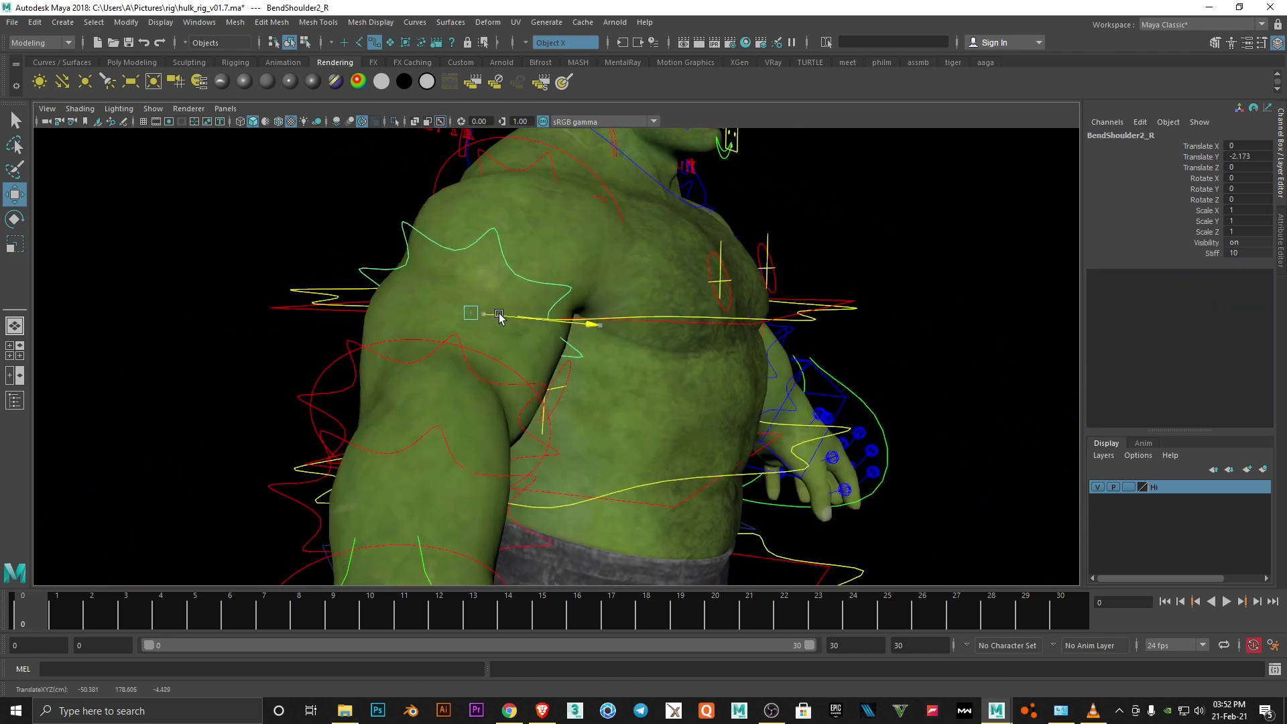
pyautogui.hotkey('ctrl', 'z')
# - Clear the selection and test the BendElbow1_L elbow control from the front
pyautogui.moveTo(490, 314)
pyautogui.keyDown('alt'); pyautogui.mouseDown()
pyautogui.moveTo(502, 373)
pyautogui.moveTo(471, 418)
pyautogui.mouseUp(); pyautogui.keyUp('alt')
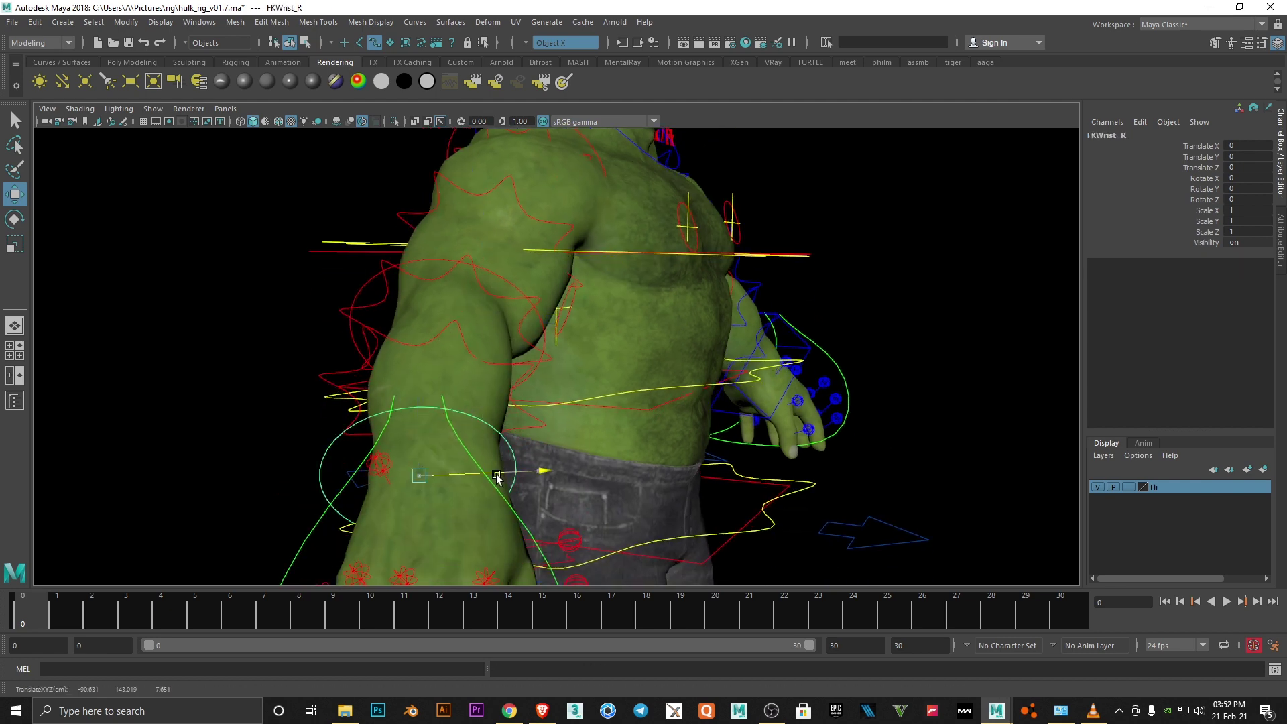
pyautogui.scroll(-5, 466, 468)
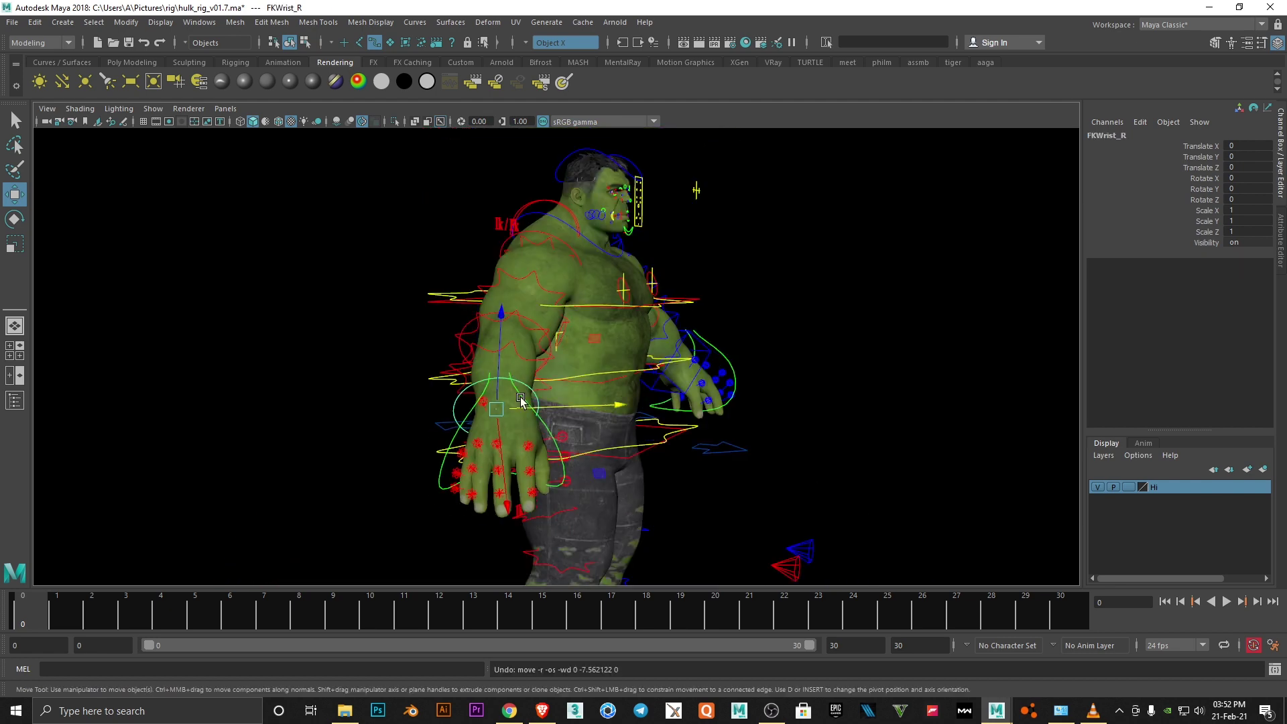
pyautogui.keyDown('alt'); pyautogui.moveTo(465, 467); pyautogui.dragTo(740, 323); pyautogui.keyUp('alt')
pyautogui.click(739, 323)
pyautogui.click(643, 366)
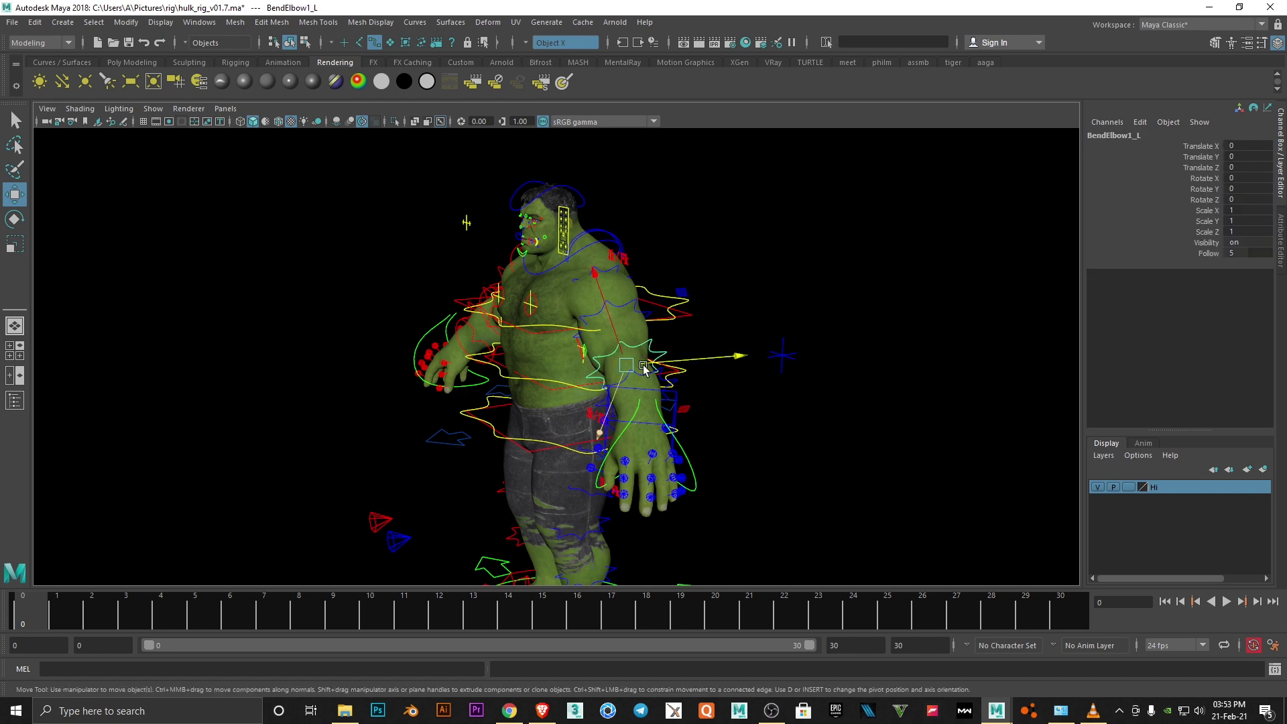
pyautogui.keyDown('alt'); pyautogui.moveTo(680, 365); pyautogui.dragTo(761, 338); pyautogui.keyUp('alt')
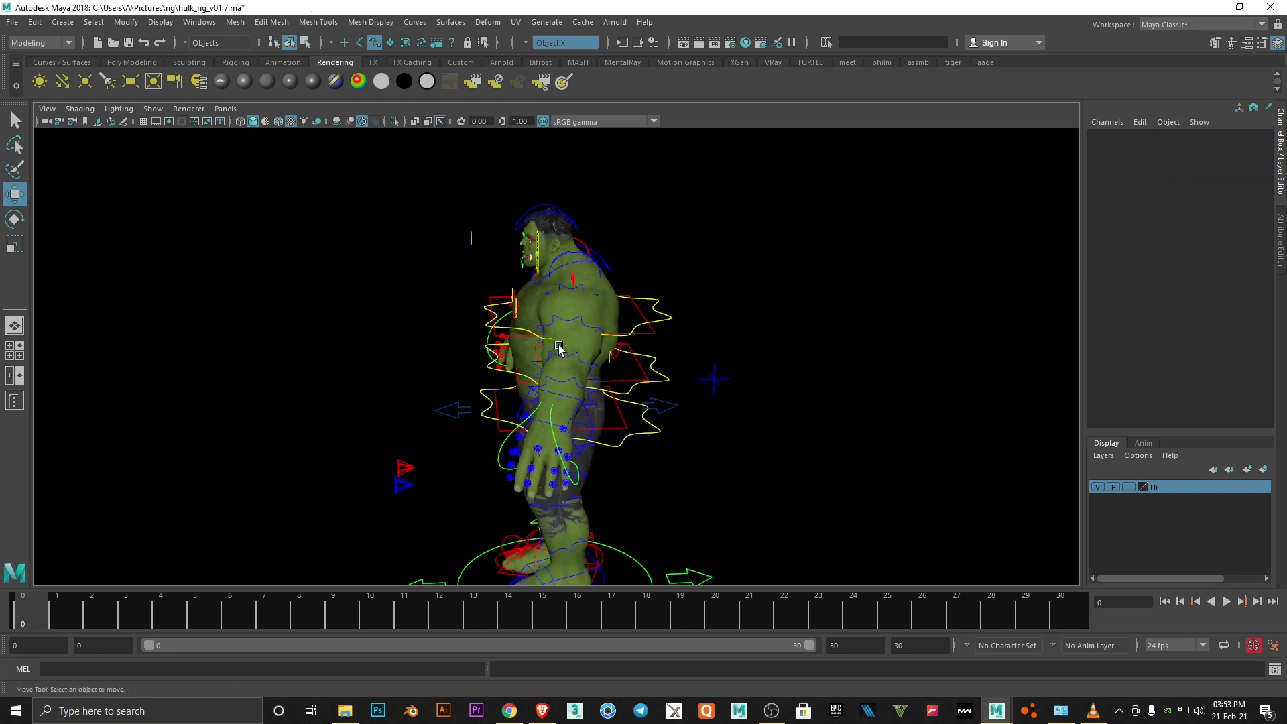
# - Hide the rig's NURBS control curves so only the textured Hulk model shows
pyautogui.click(202, 190)
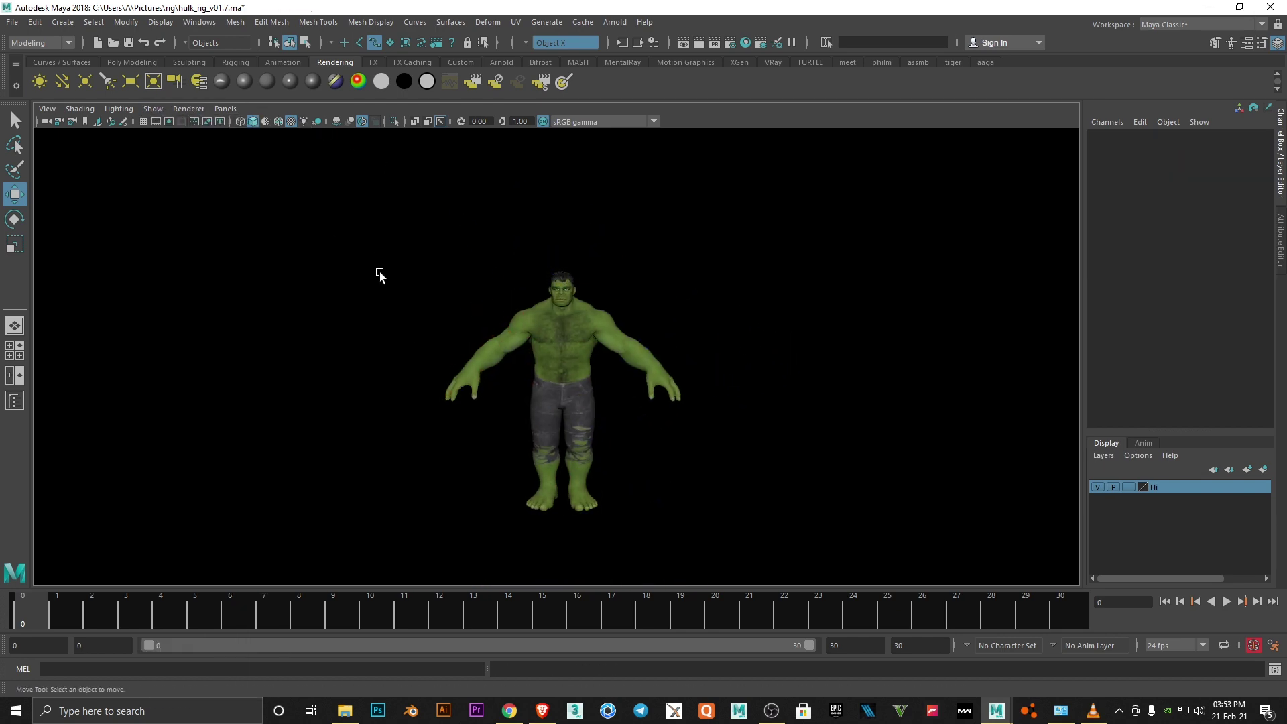
pyautogui.scroll(5, 873, 368)
pyautogui.moveTo(873, 368)
pyautogui.keyDown('alt'); pyautogui.mouseDown()
pyautogui.moveTo(678, 383)
pyautogui.moveTo(302, 368)
pyautogui.moveTo(552, 396)
pyautogui.moveTo(882, 374)
pyautogui.mouseUp(); pyautogui.keyUp('alt')
# - Zoom in on the Hulk's head and shoulders, then set the viewport to Show None
pyautogui.scroll(5, 776, 374)
pyautogui.scroll(2, 737, 416)
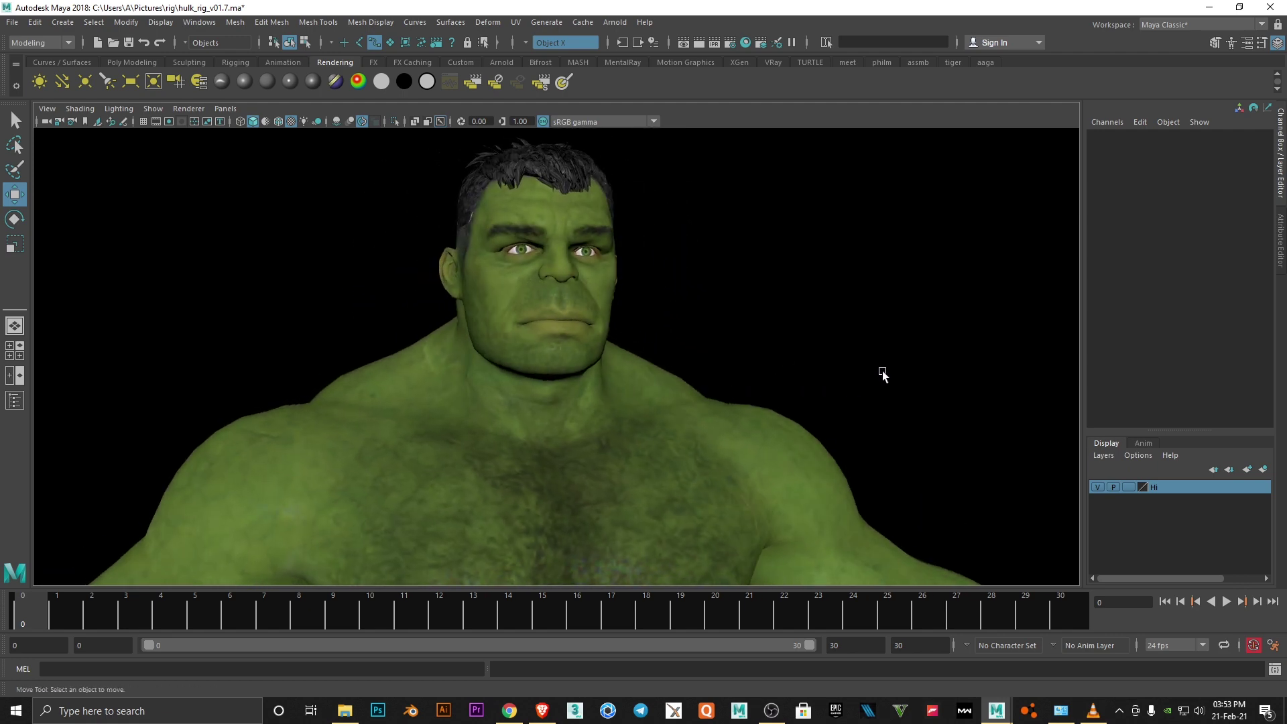
pyautogui.click(152, 109)
pyautogui.click(171, 164)
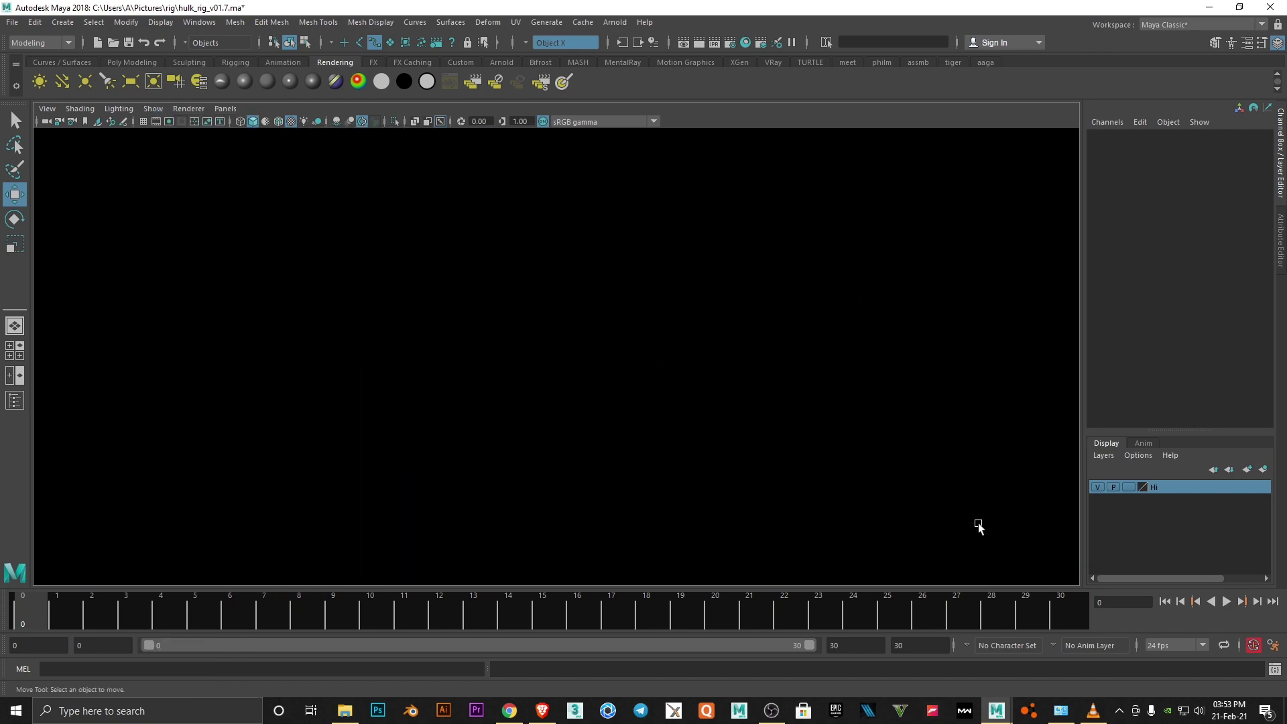